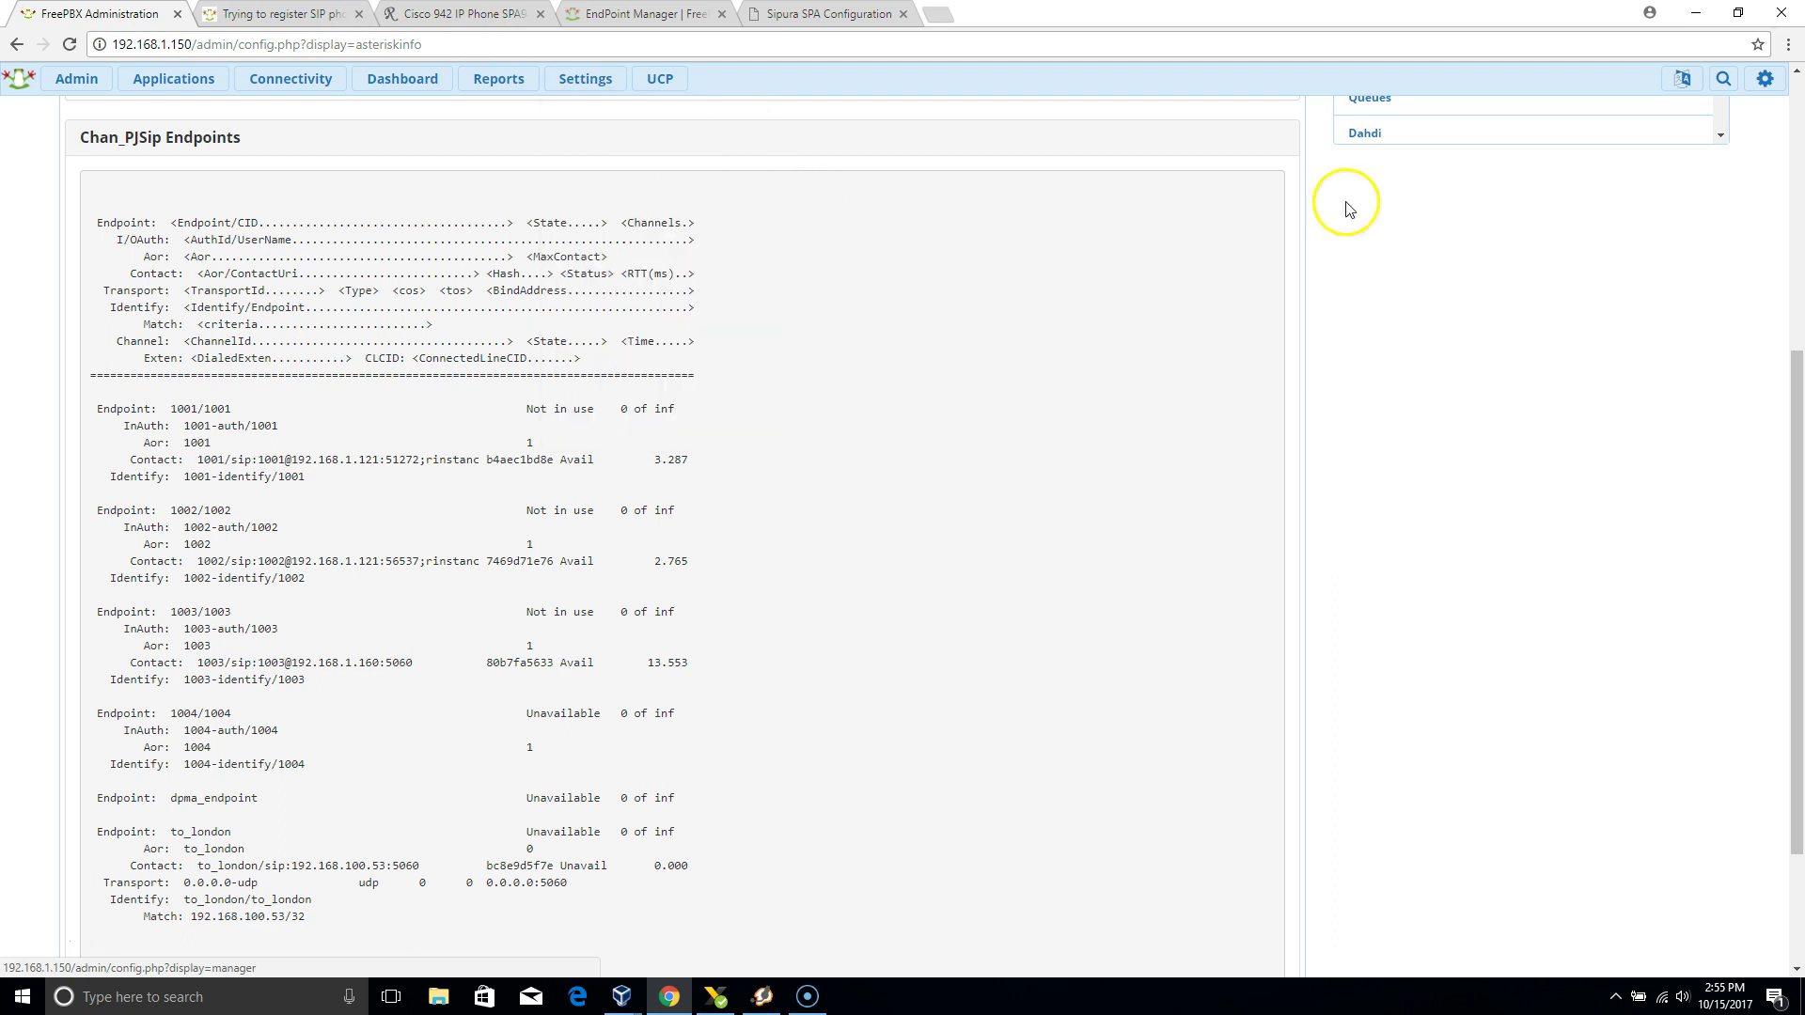
- Review the Chan_PJSip channels, registrations and endpoints on the Asterisk Info page
{"action": "left_click_drag", "start_coordinate": [1798, 475], "coordinate": [1760, 73]}
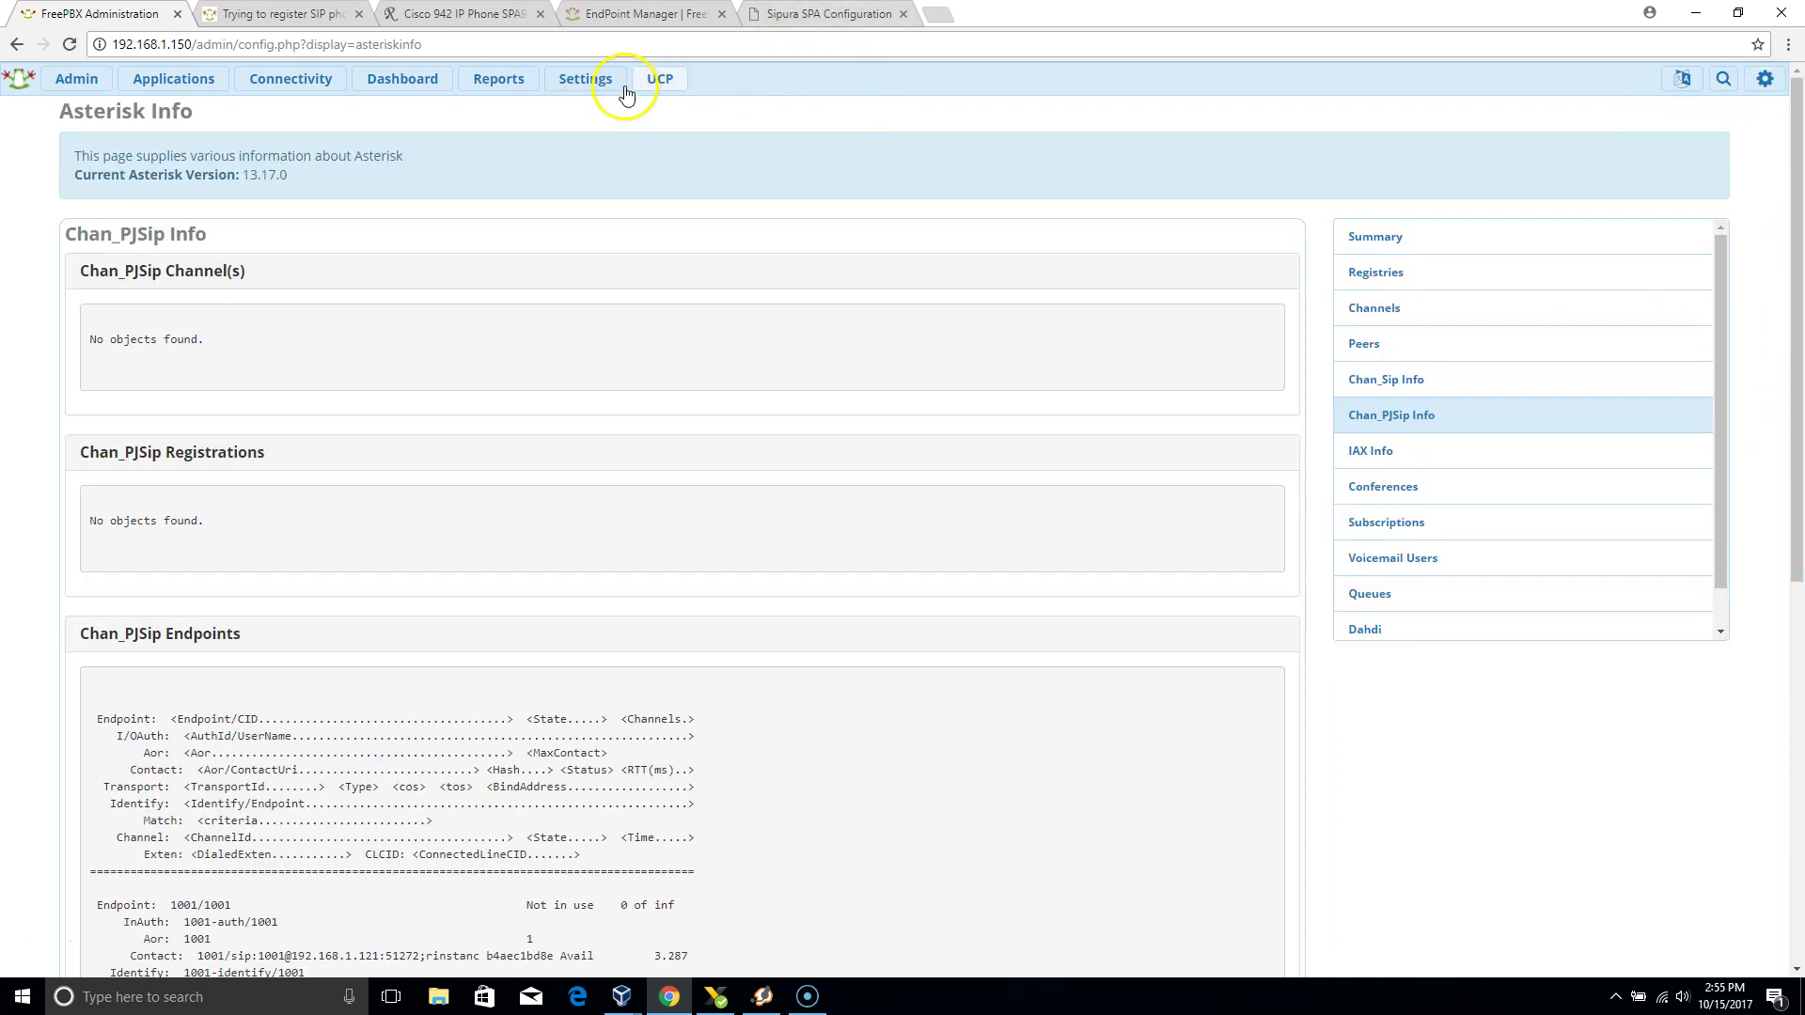
{"action": "mouse_move", "coordinate": [587, 81]}
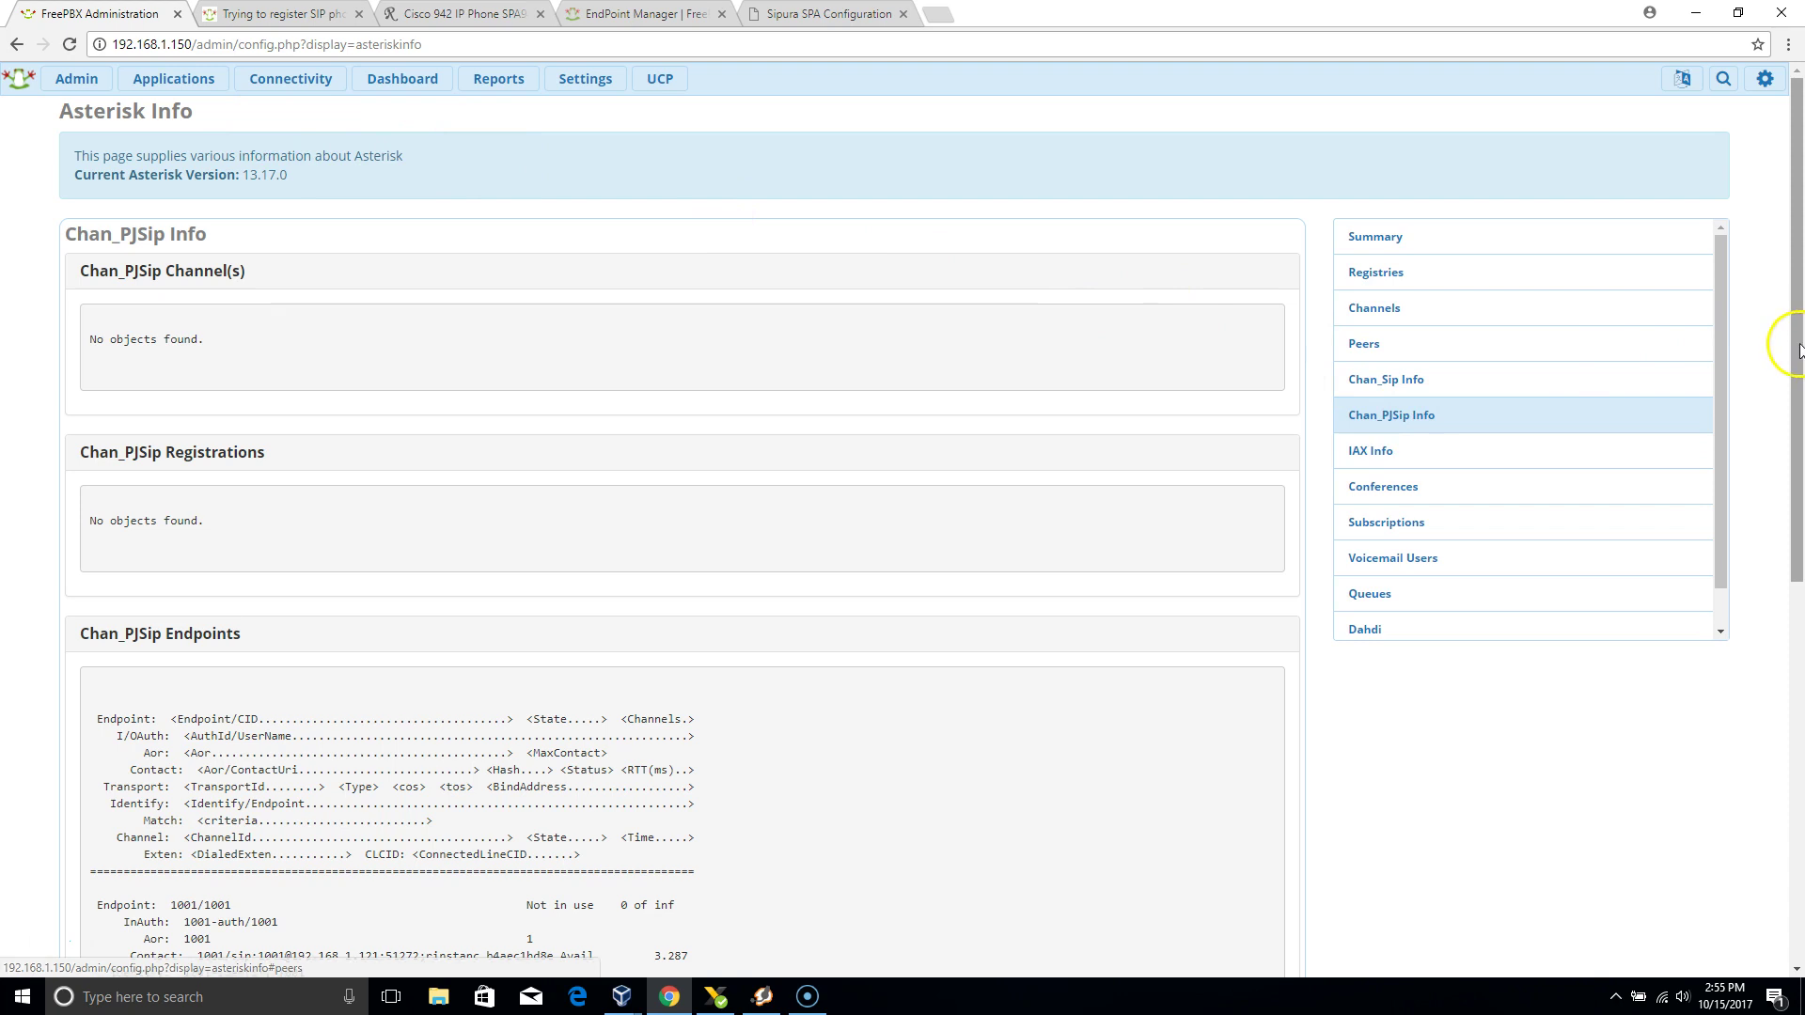
{"action": "left_click_drag", "start_coordinate": [1795, 342], "coordinate": [1796, 623]}
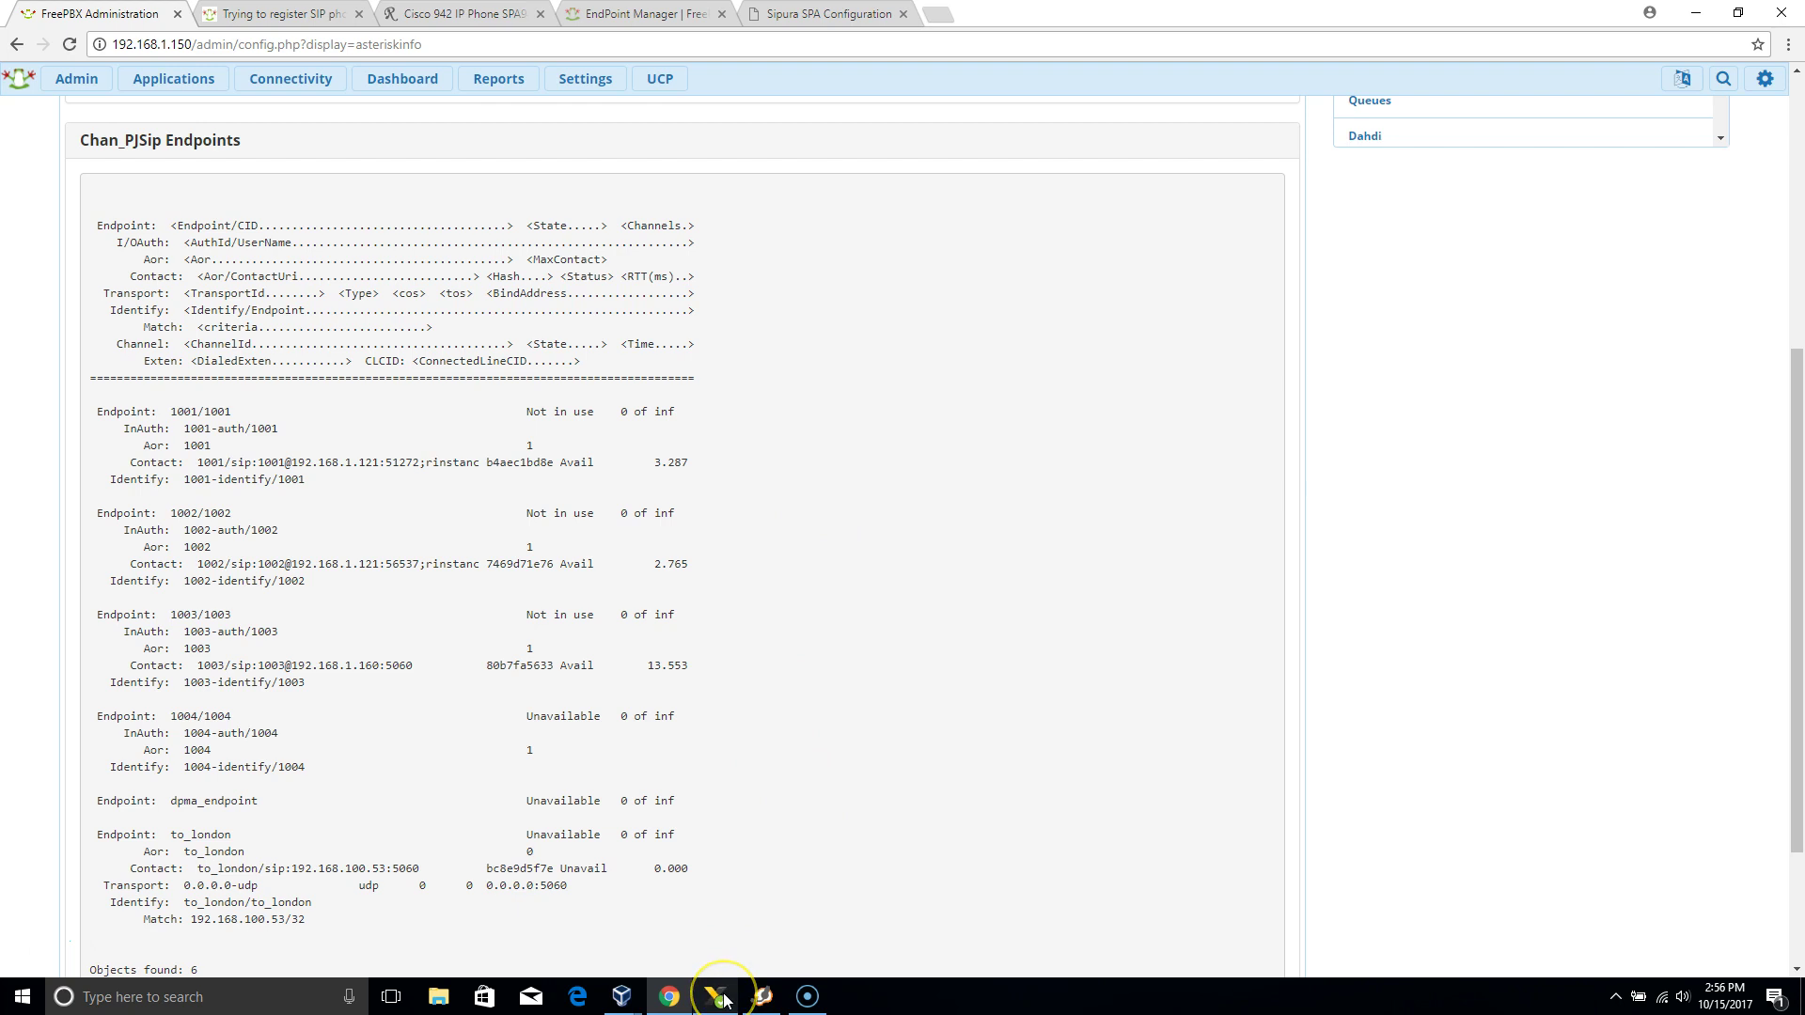
{"action": "left_click", "coordinate": [669, 1004]}
{"action": "left_click", "coordinate": [668, 1008]}
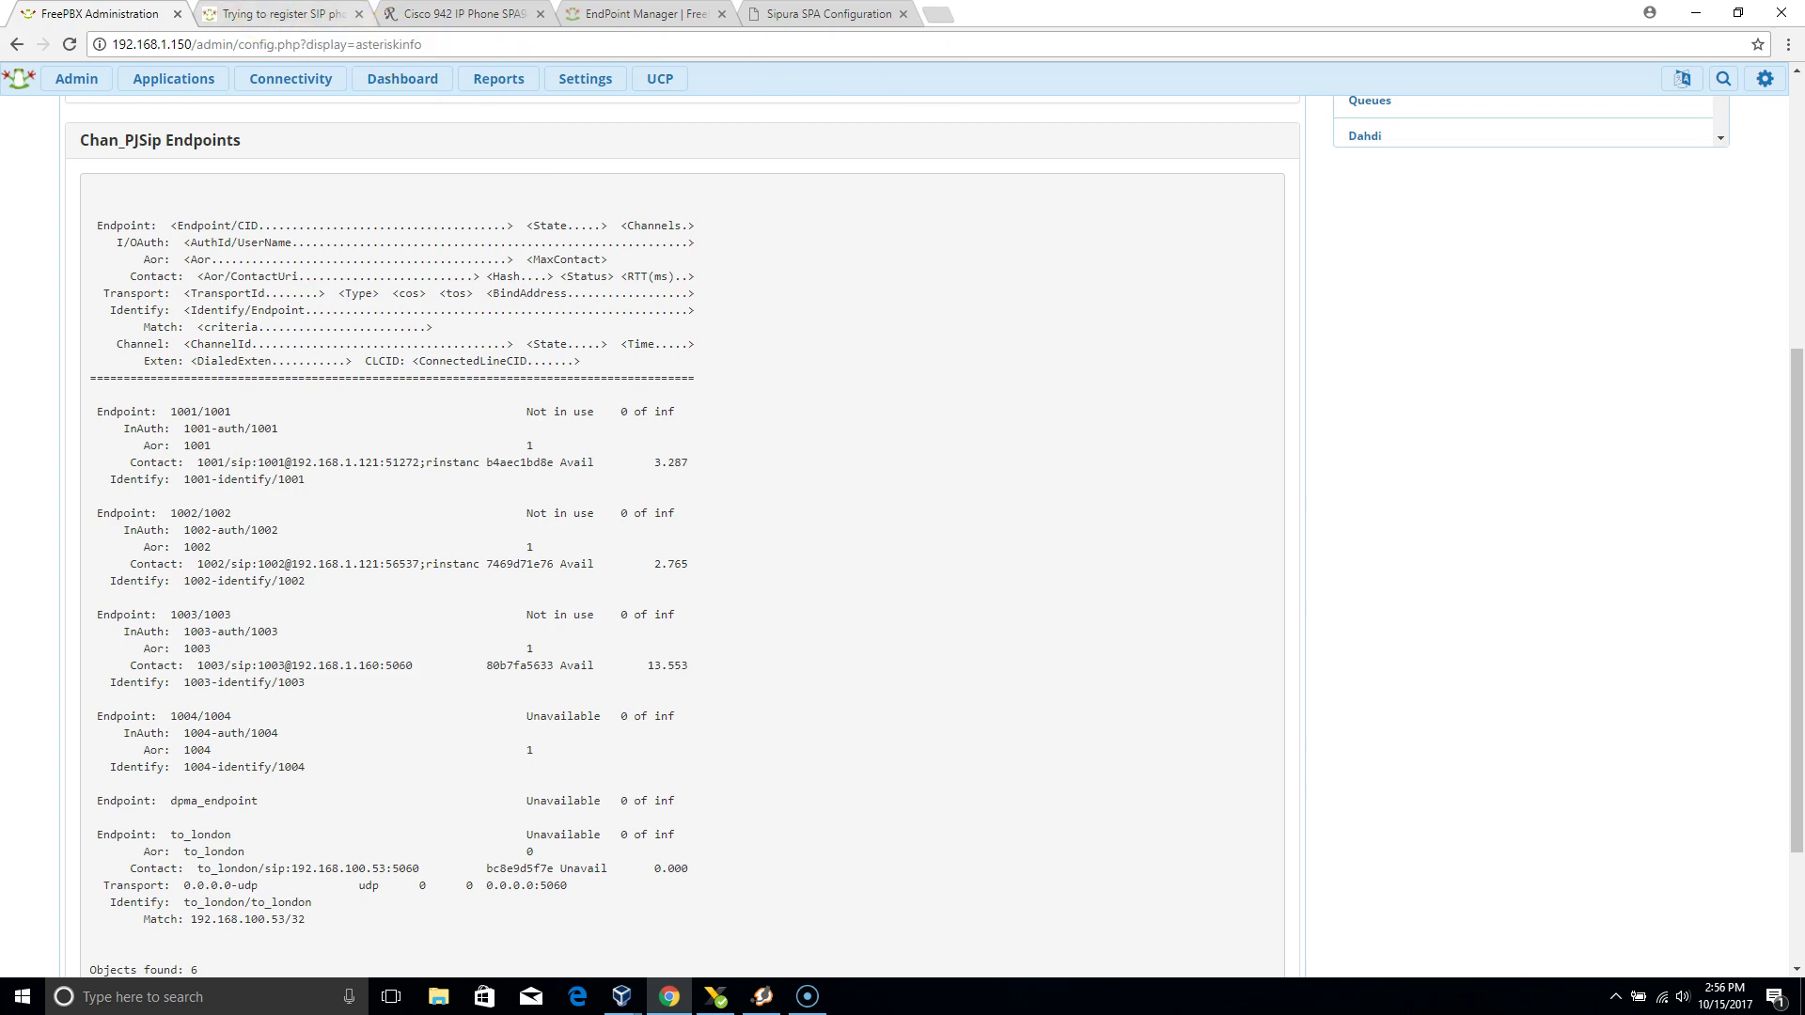
- Shrink the browser window, switch to the freepbx2 virtual machine console in VirtualBox and exit the Asterisk CLI
{"action": "left_click", "coordinate": [1739, 17]}
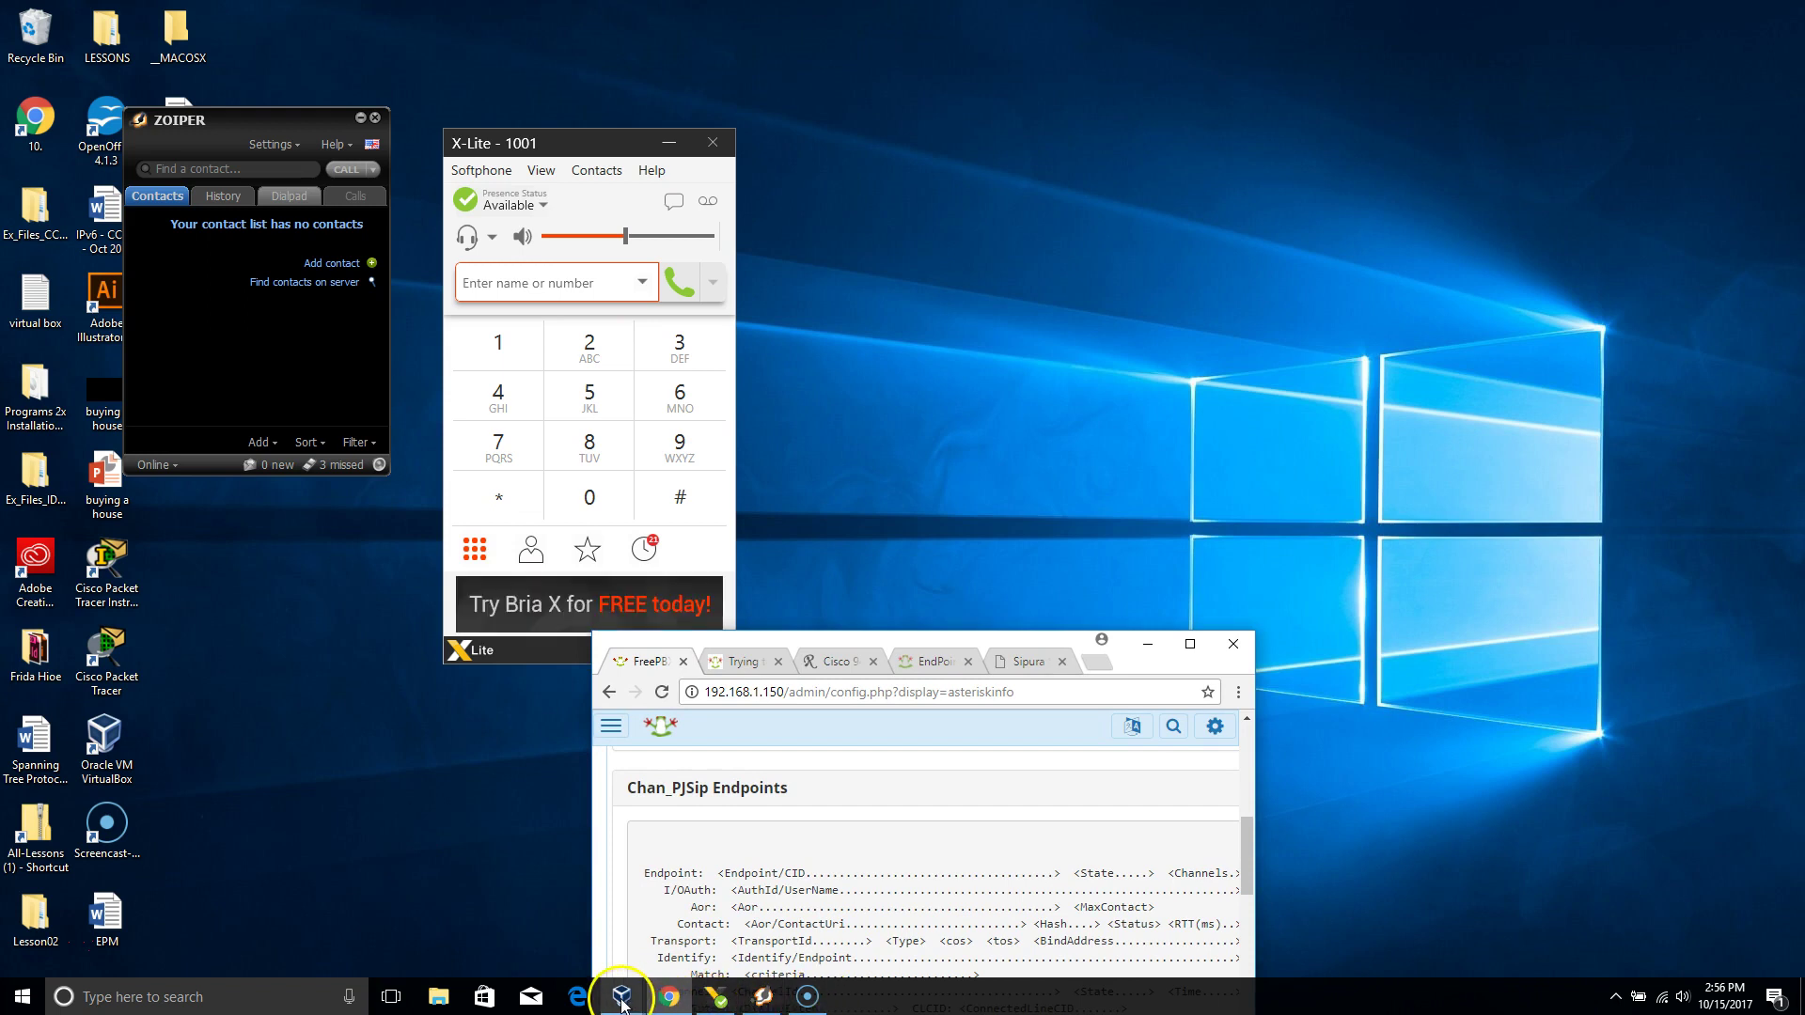
{"action": "mouse_move", "coordinate": [625, 998]}
{"action": "left_click", "coordinate": [694, 926]}
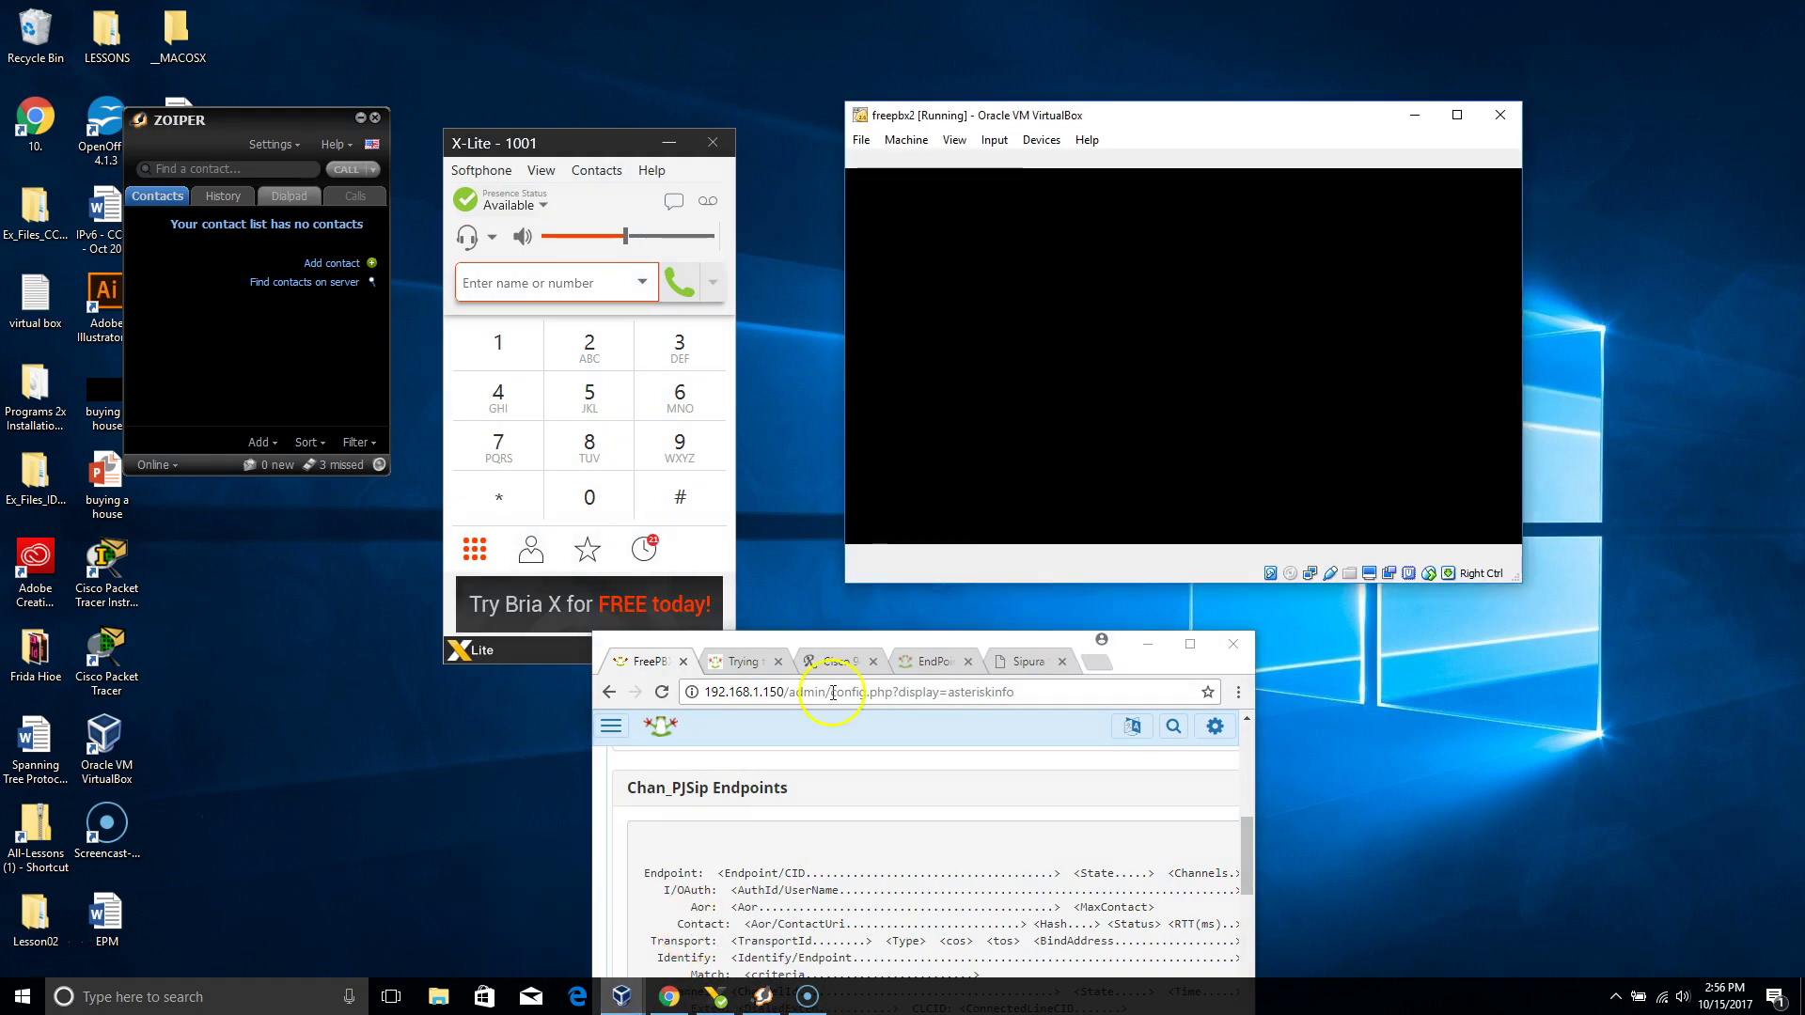
{"action": "left_click", "coordinate": [906, 121]}
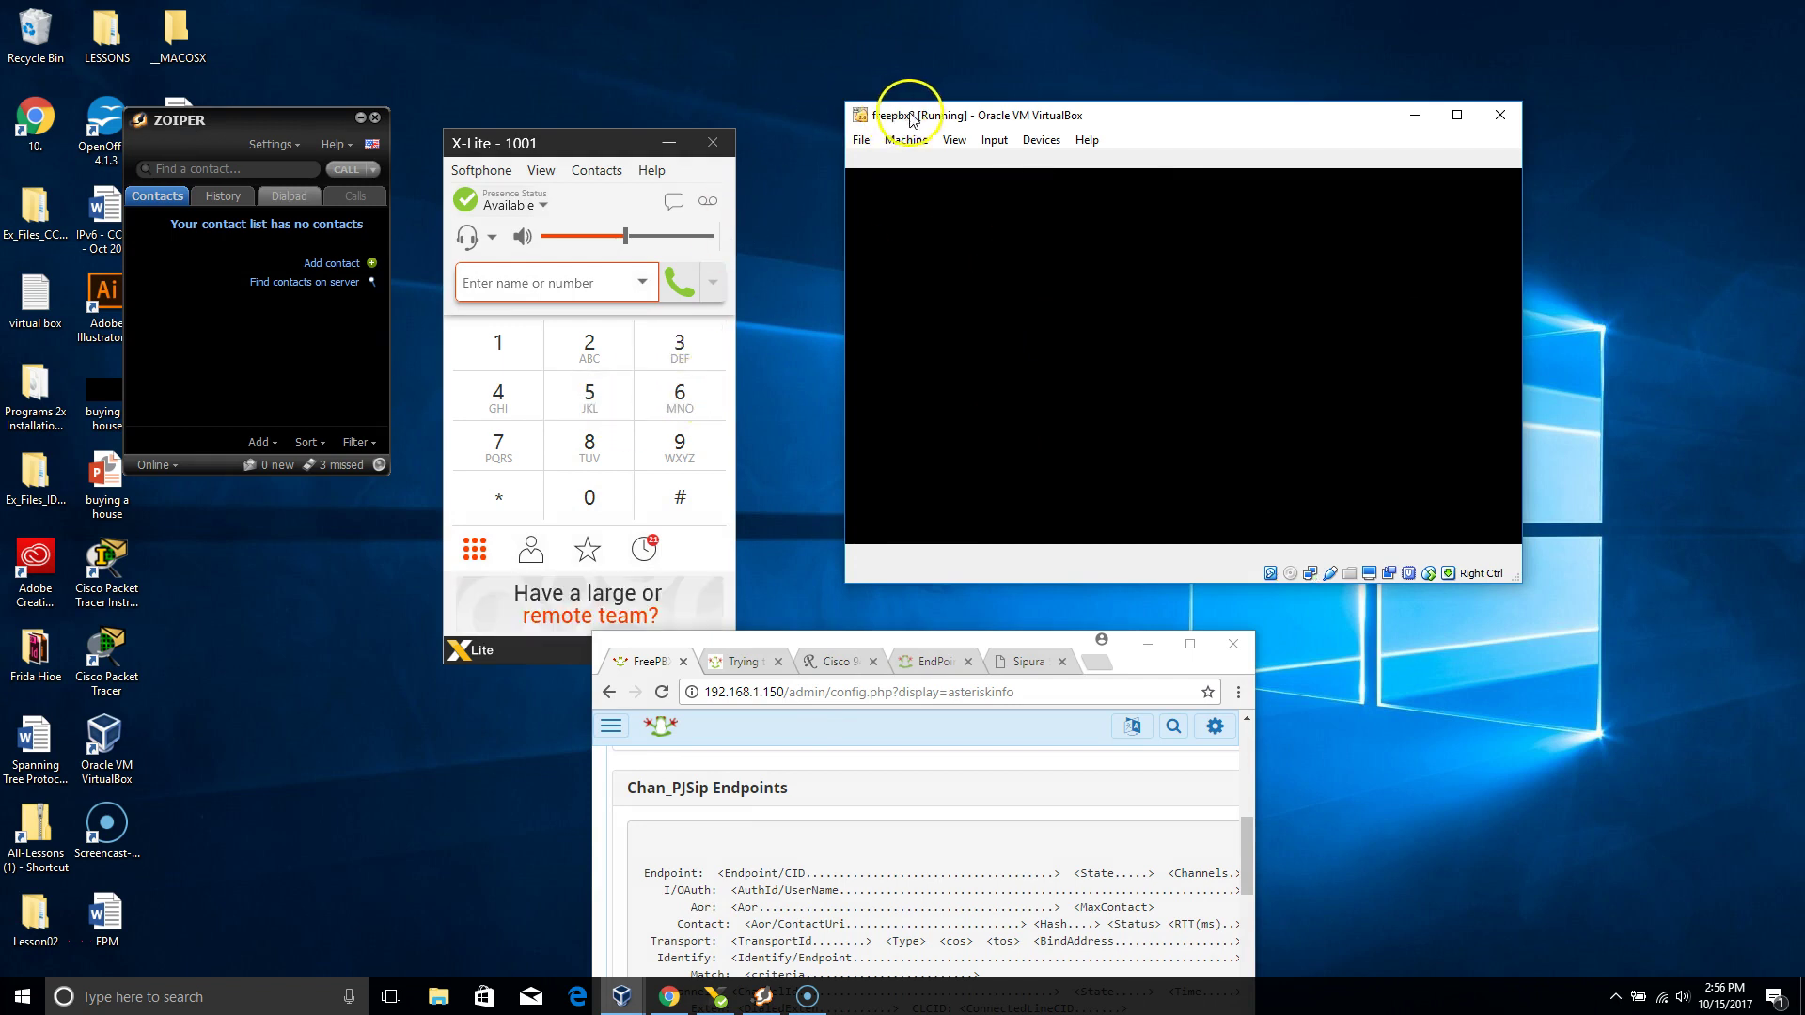
{"action": "key", "text": "Return"}
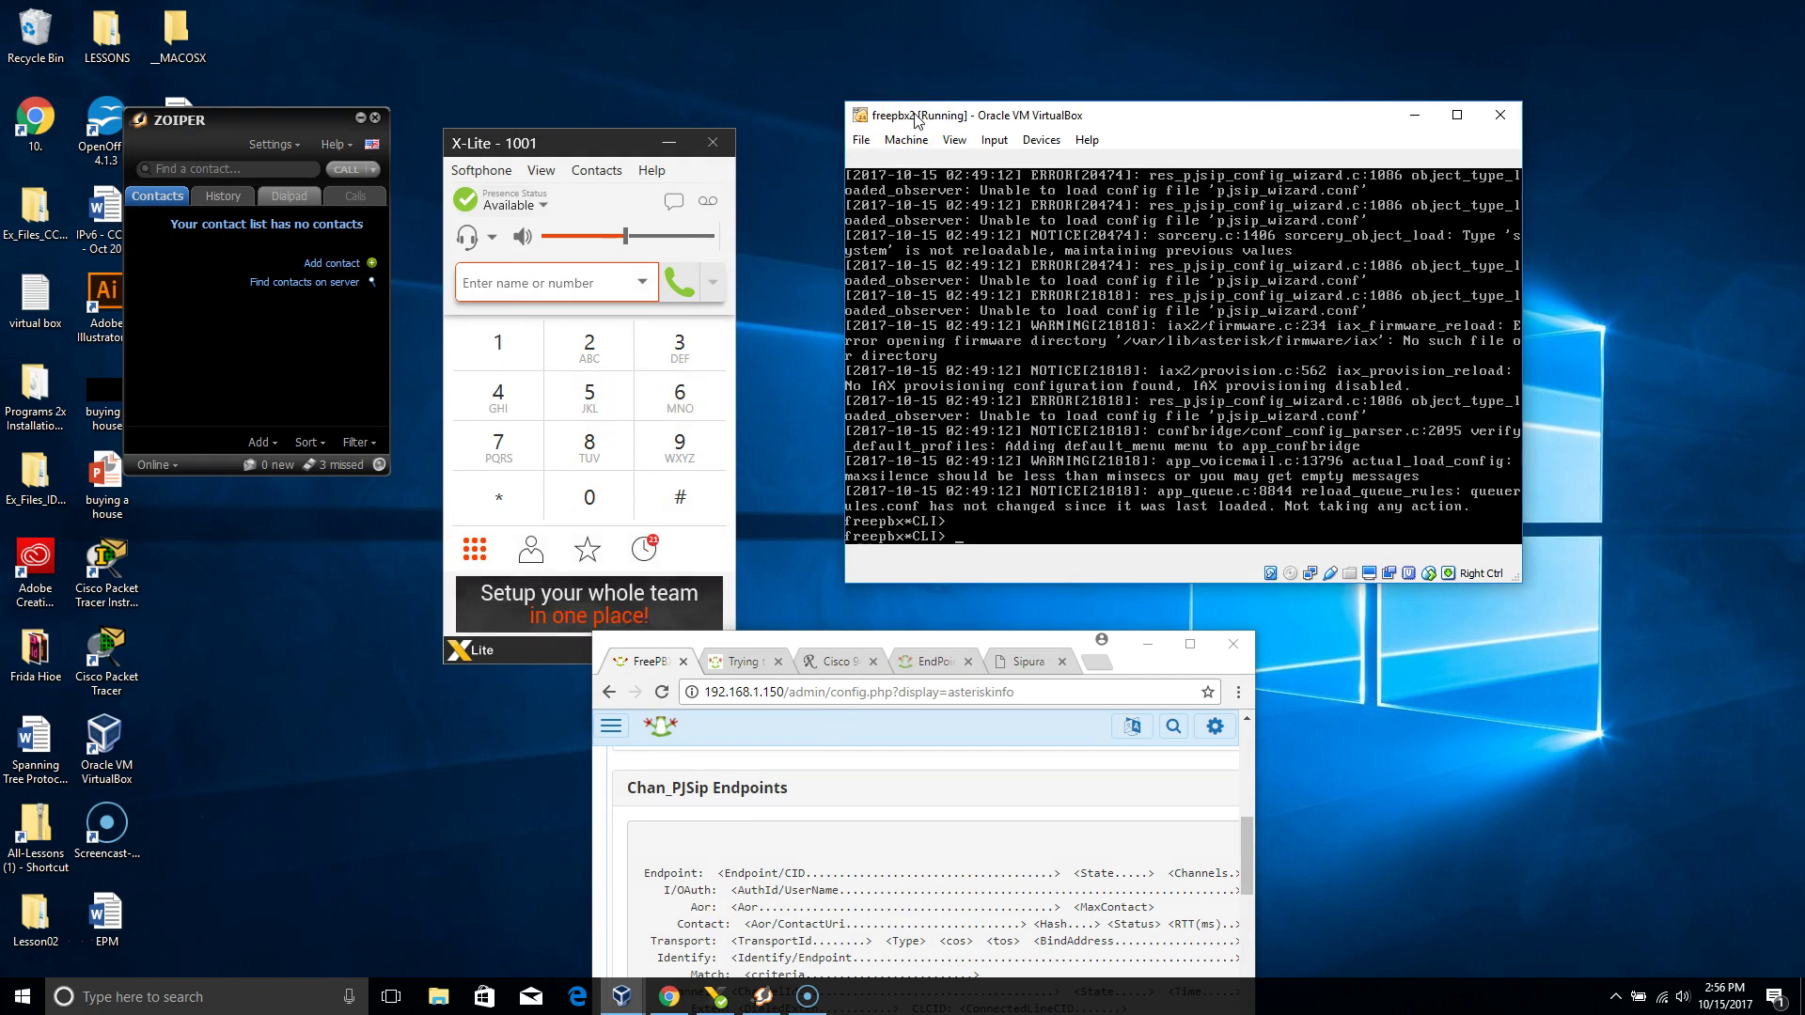
{"action": "type", "text": "exit"}
{"action": "key", "text": "Return"}
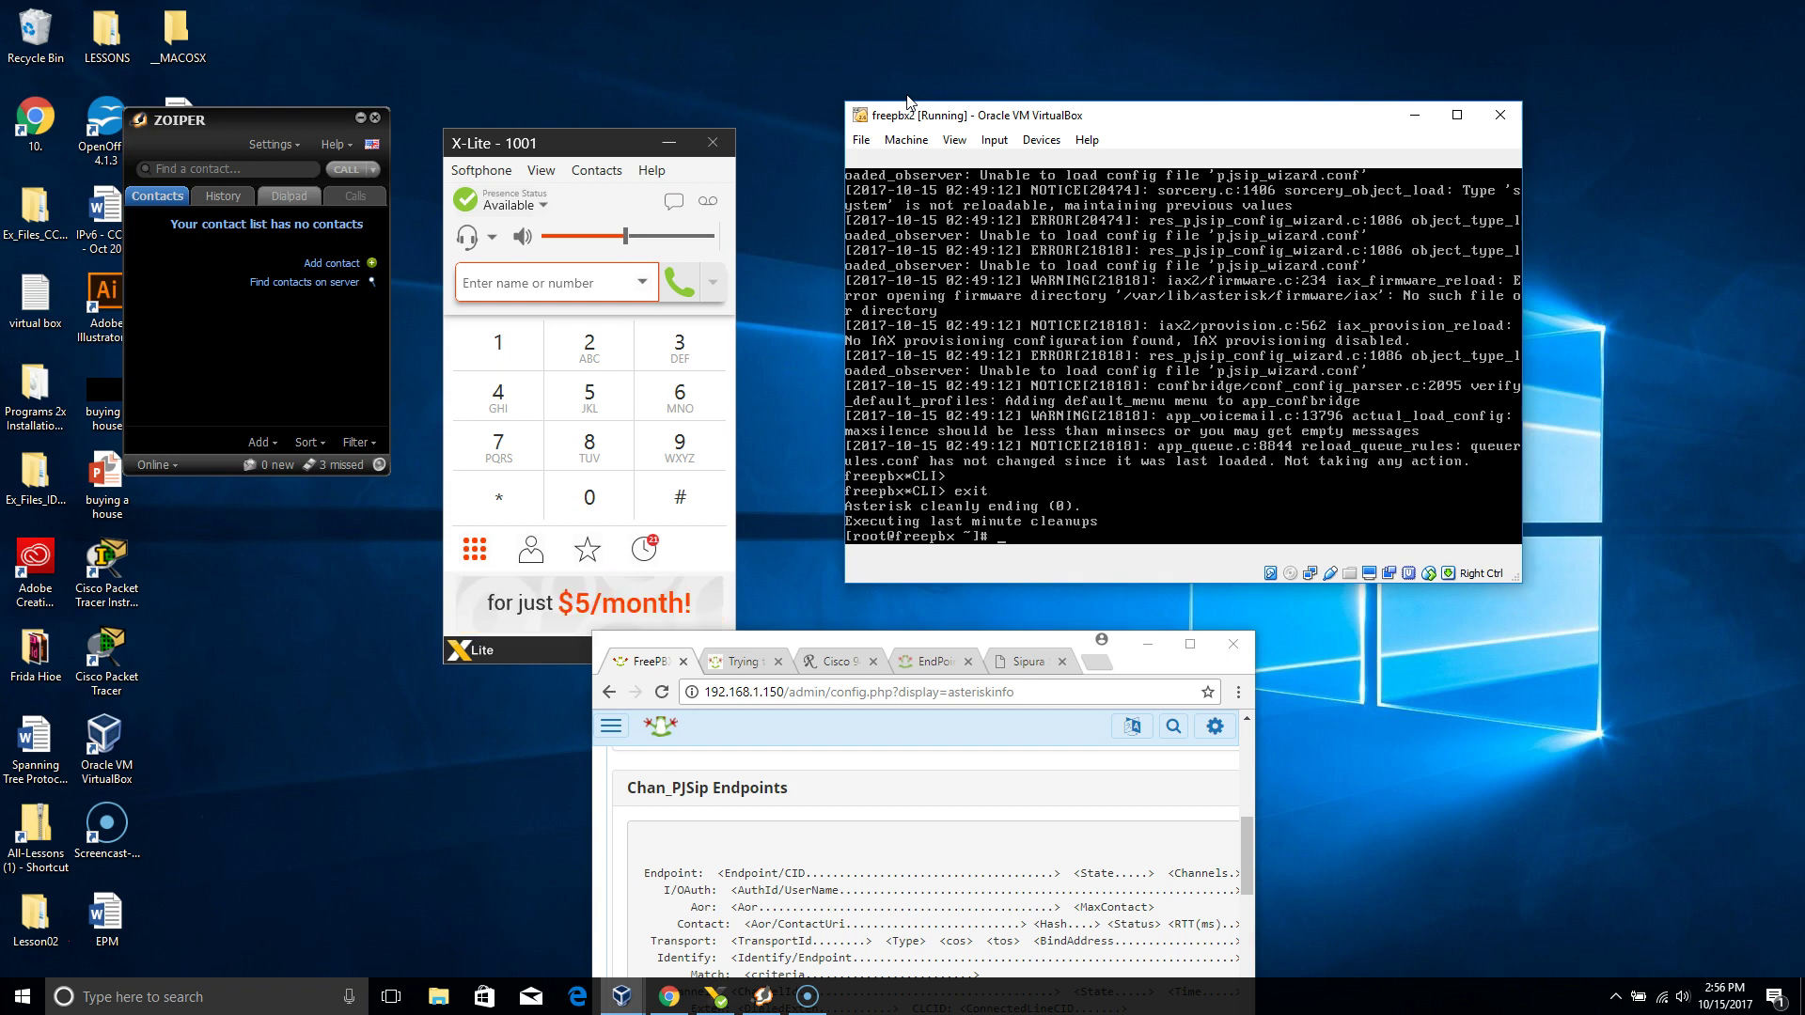
- Ping 192.168.1.160 from the FreePBX server's shell and stop the ping after a few replies
{"action": "type", "text": "ping 192.168"}
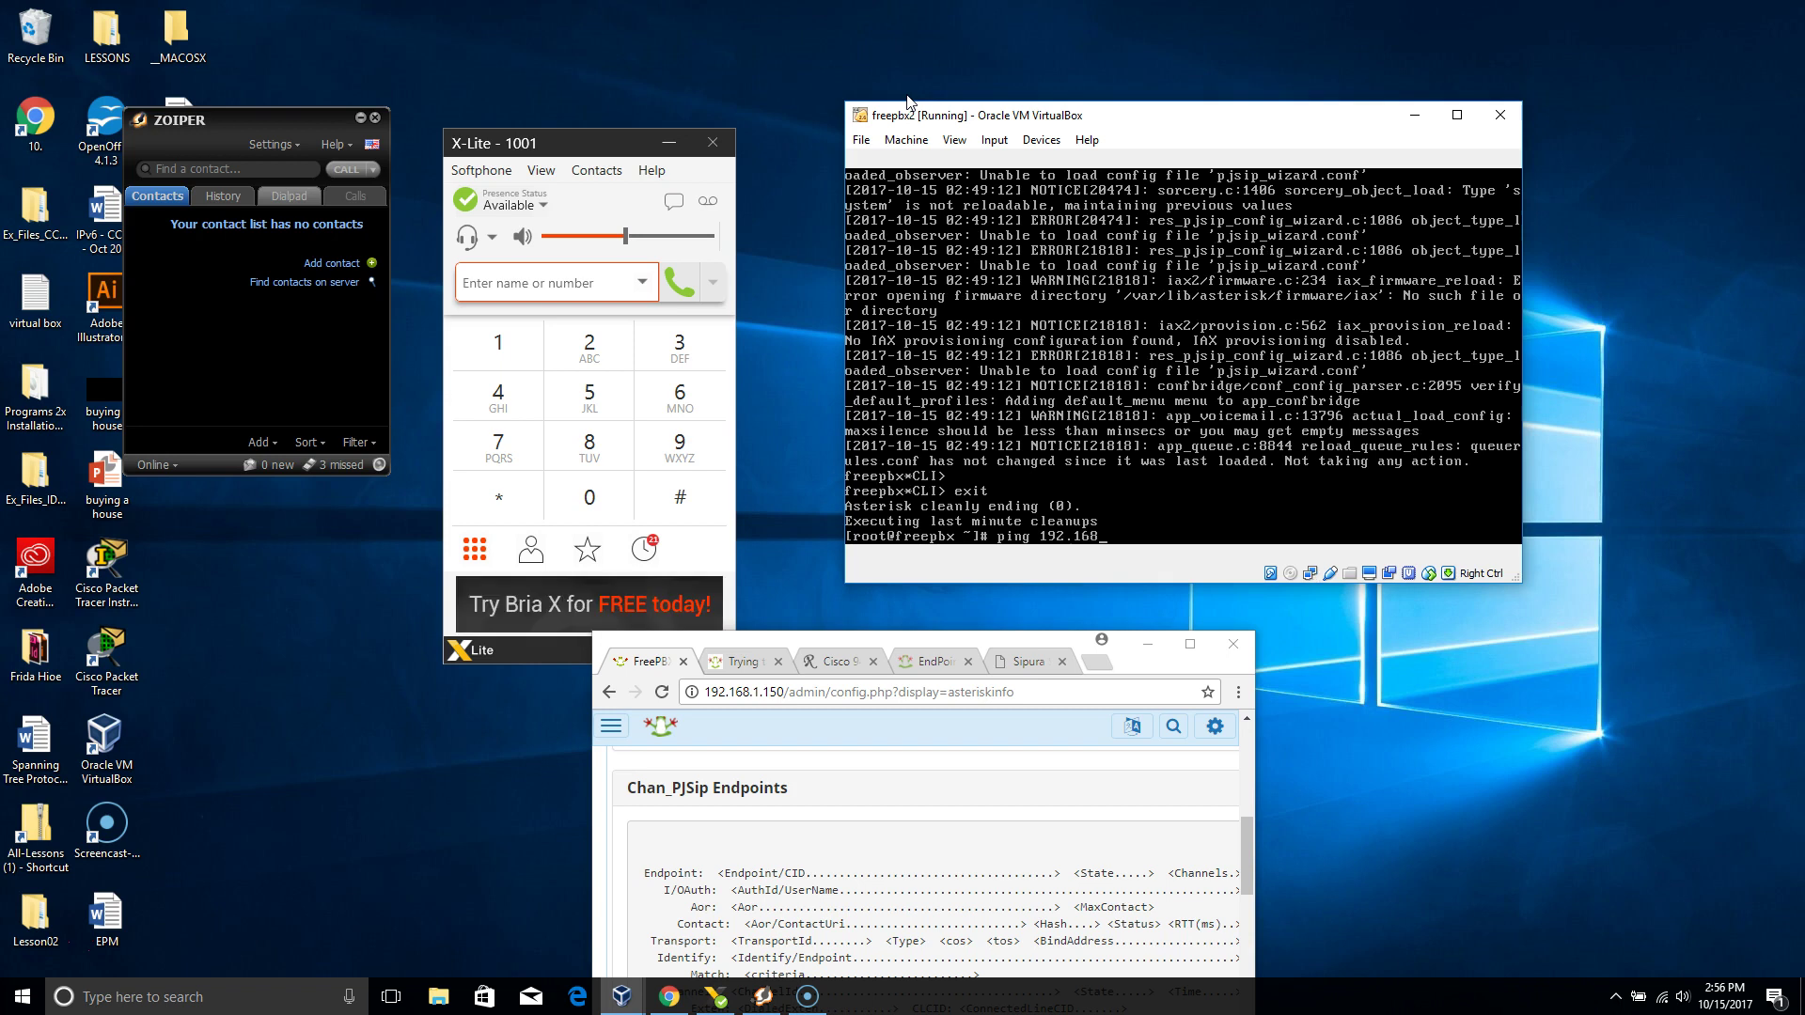
{"action": "type", "text": ".1.160"}
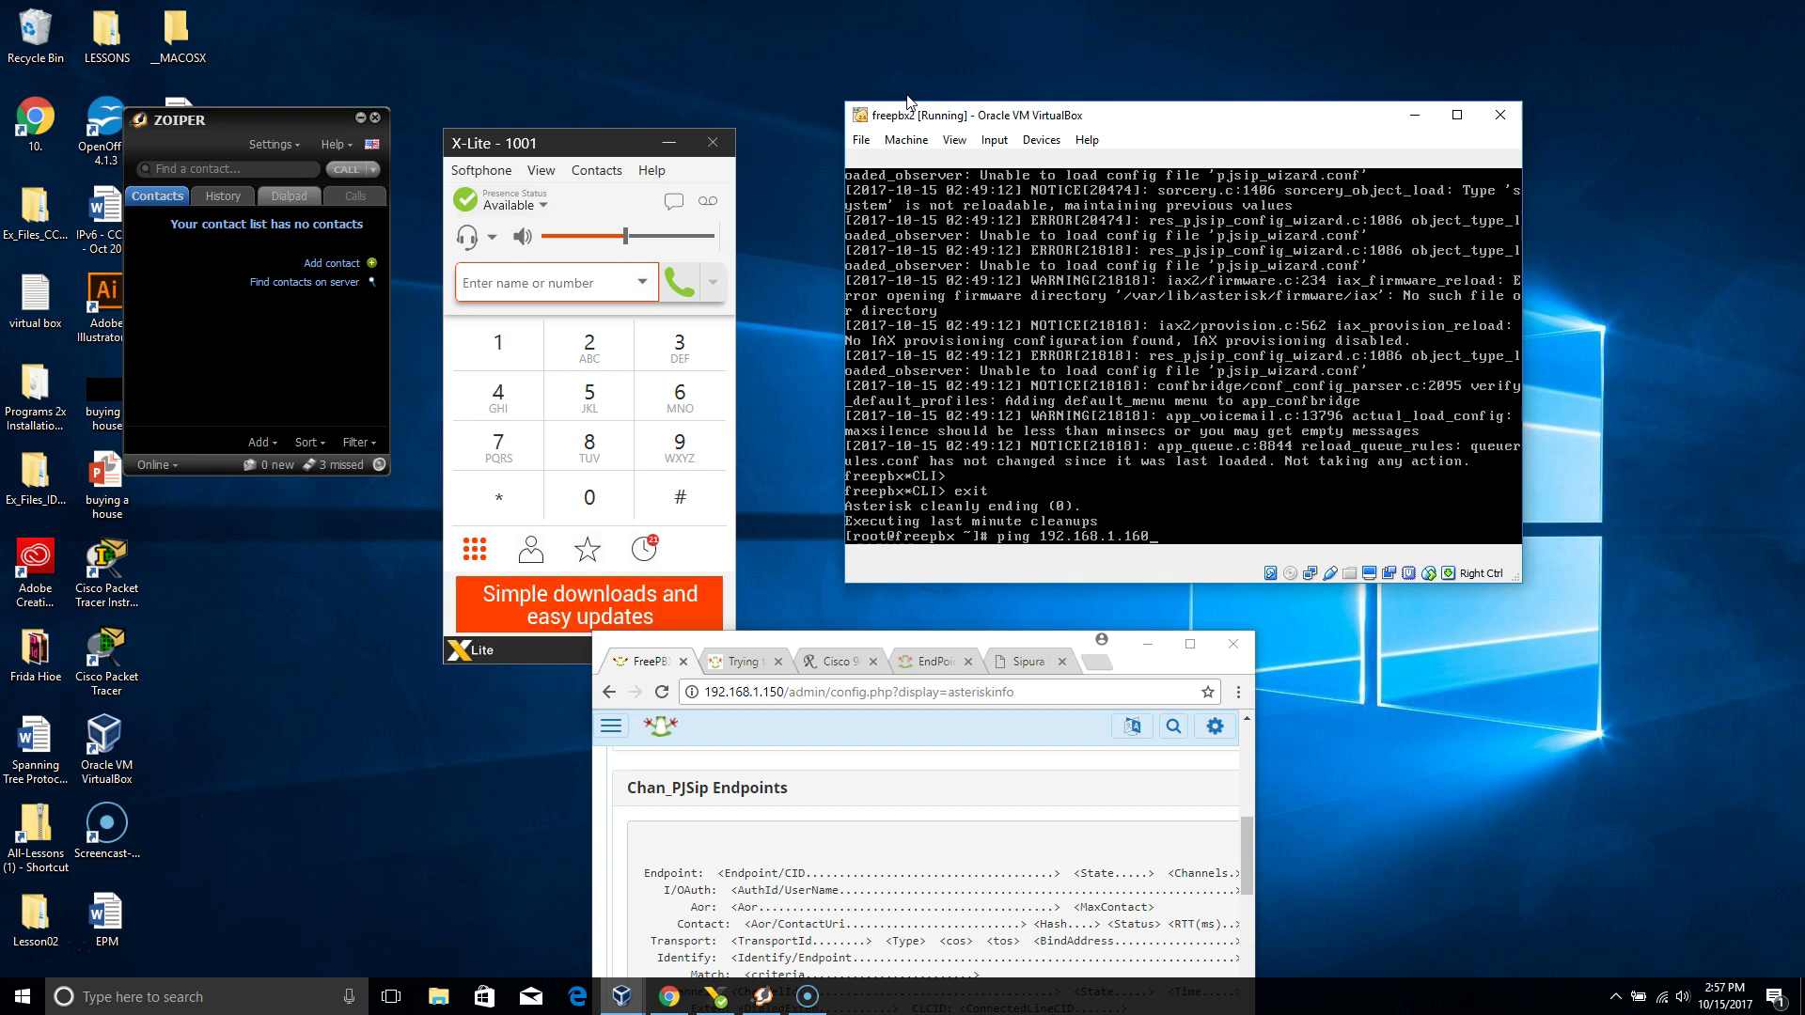
{"action": "key", "text": "Return"}
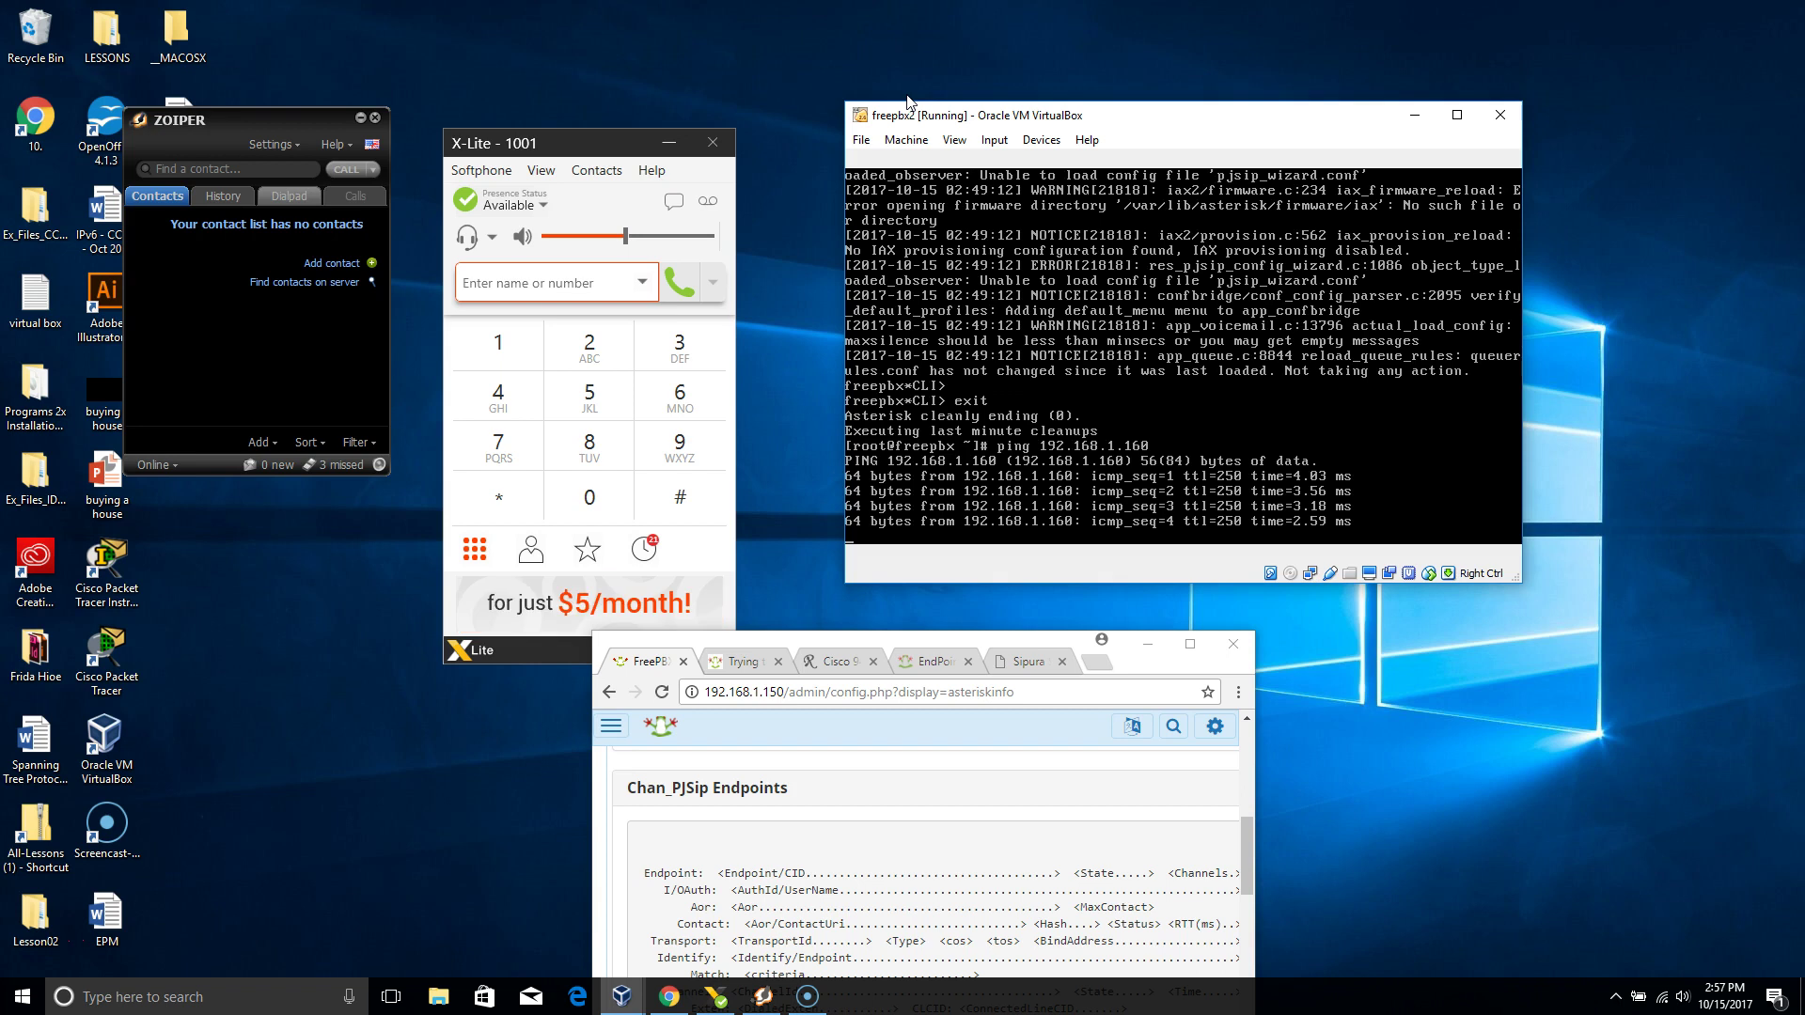
{"action": "key", "text": "ctrl+z"}
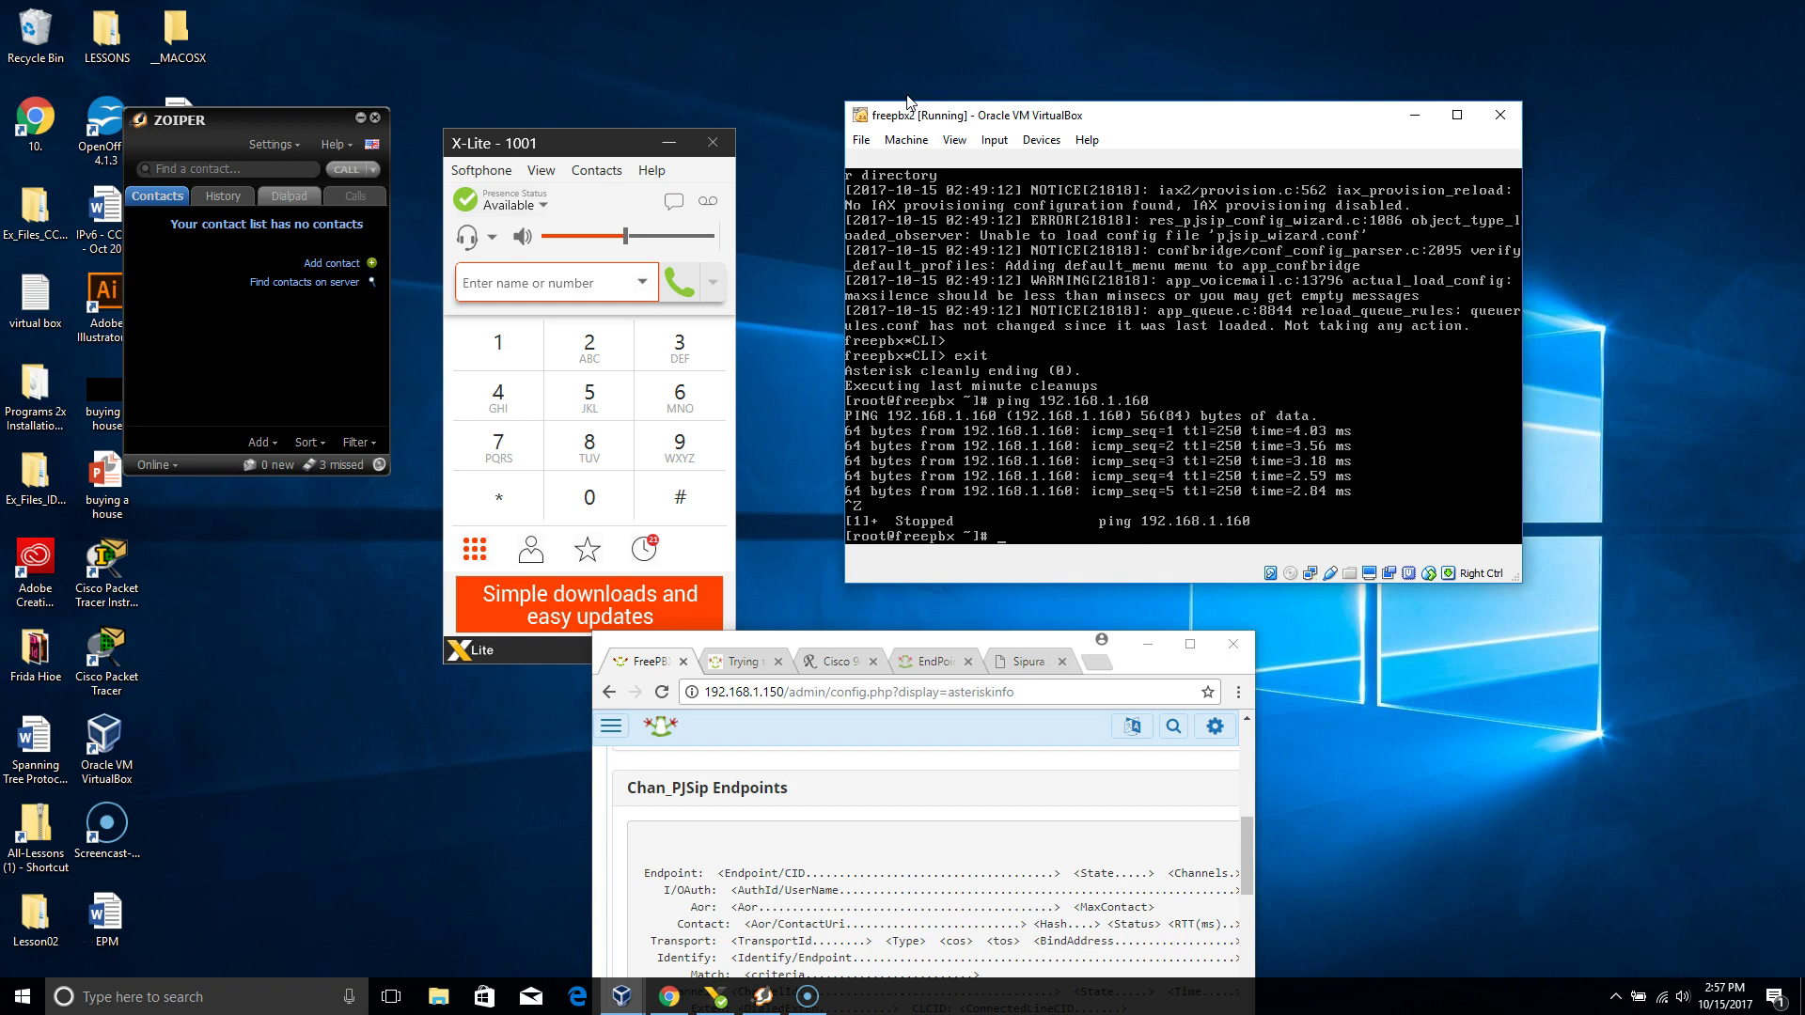
{"action": "left_click", "coordinate": [898, 73]}
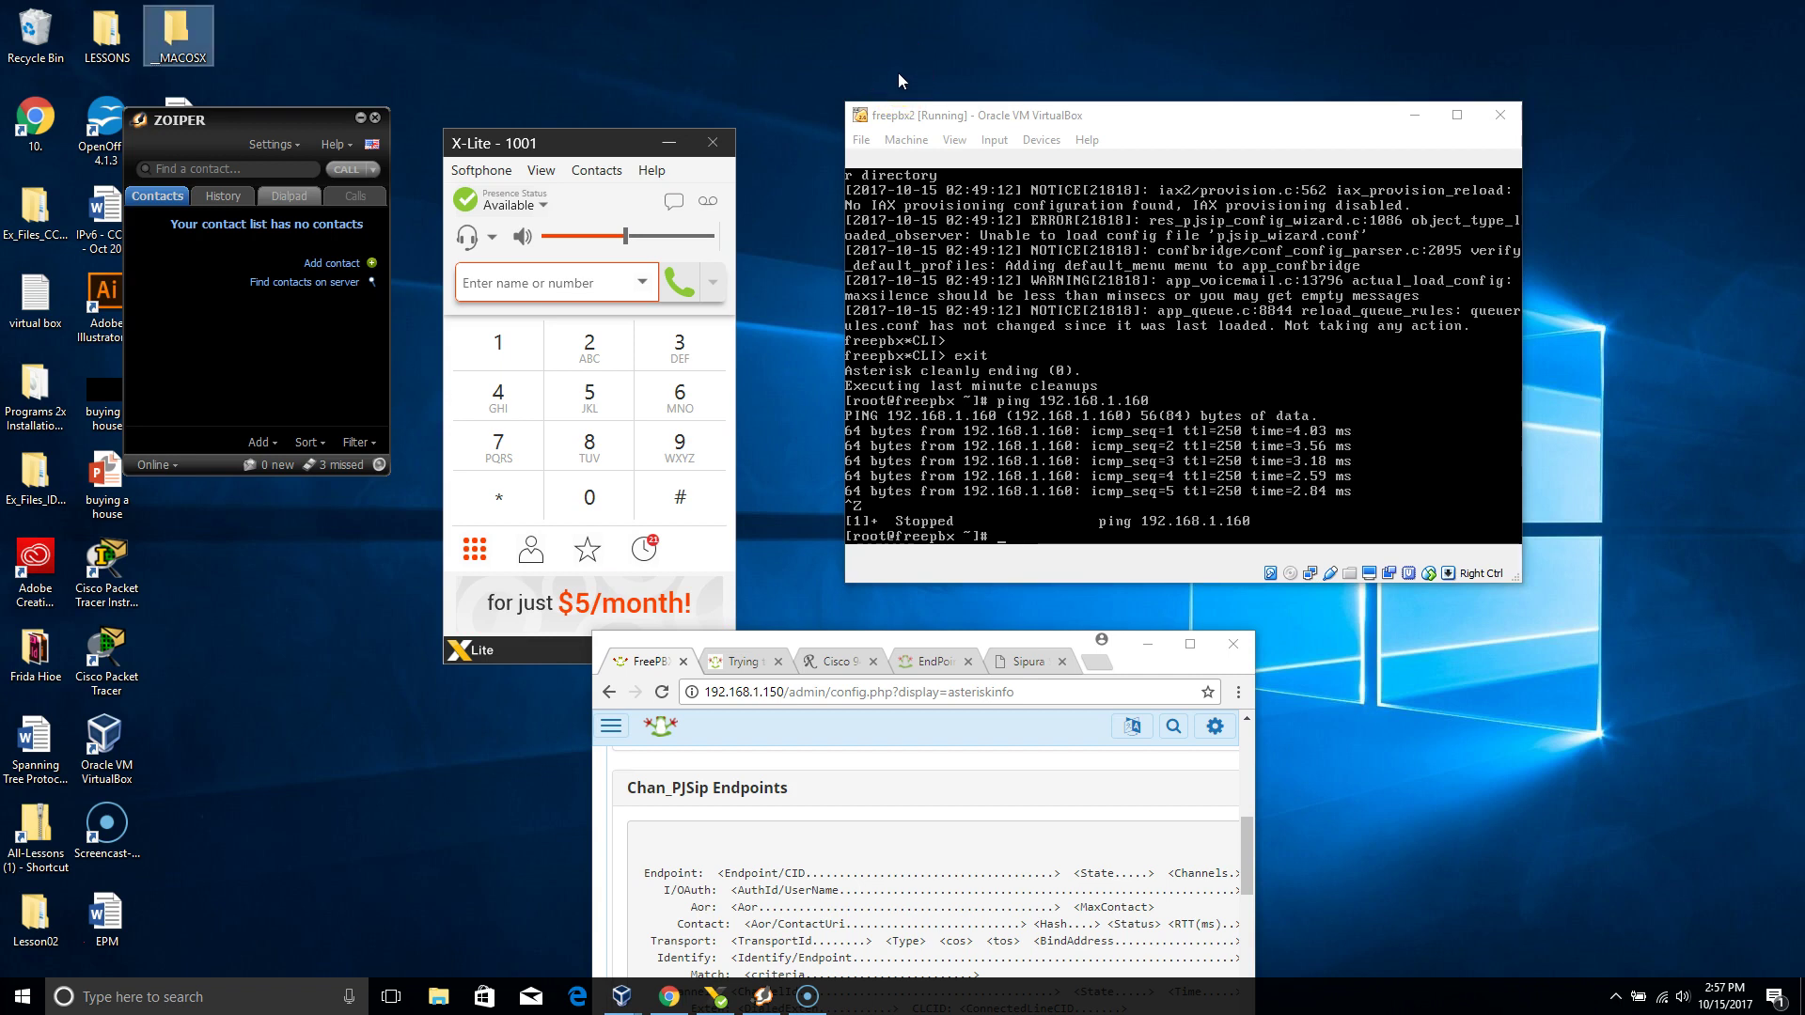
- Ping 192.168.1.121 from the FreePBX server's shell, then stop that ping
{"action": "left_click", "coordinate": [949, 117]}
{"action": "key", "text": "Up"}
{"action": "key", "text": "BackSpace"}
{"action": "key", "text": "BackSpace"}
{"action": "type", "text": "21"}
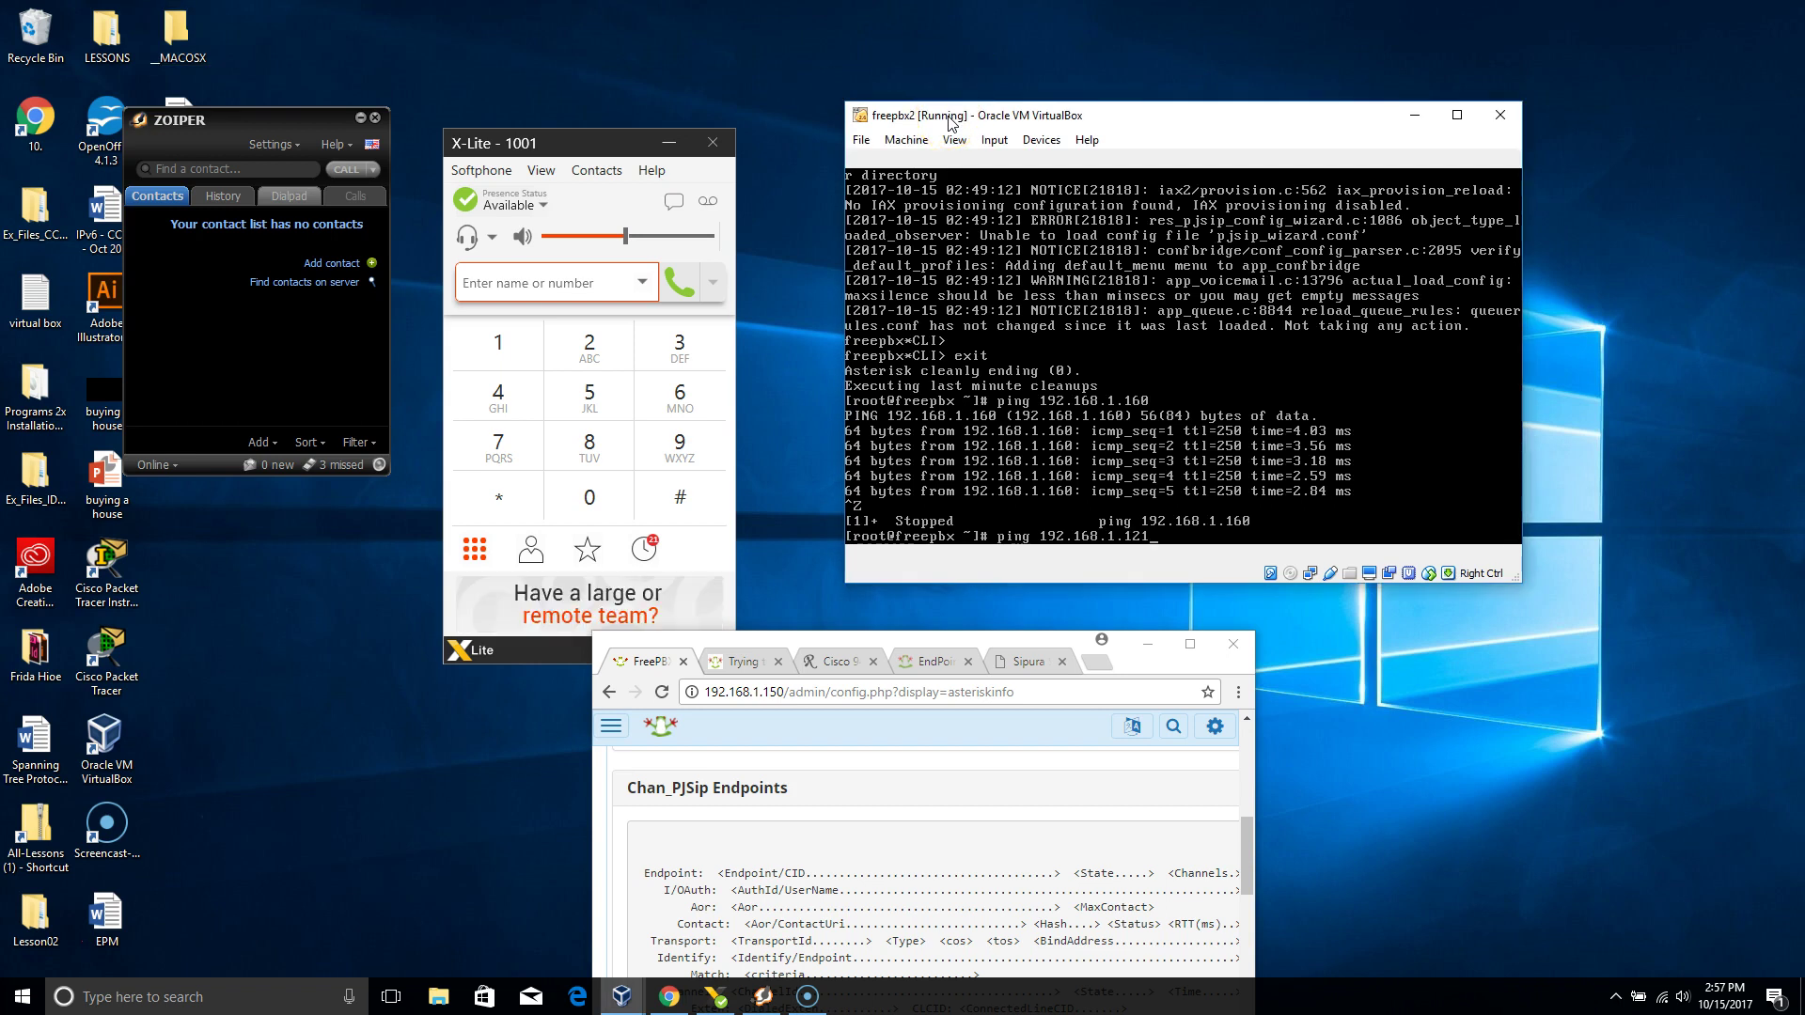
{"action": "key", "text": "Return"}
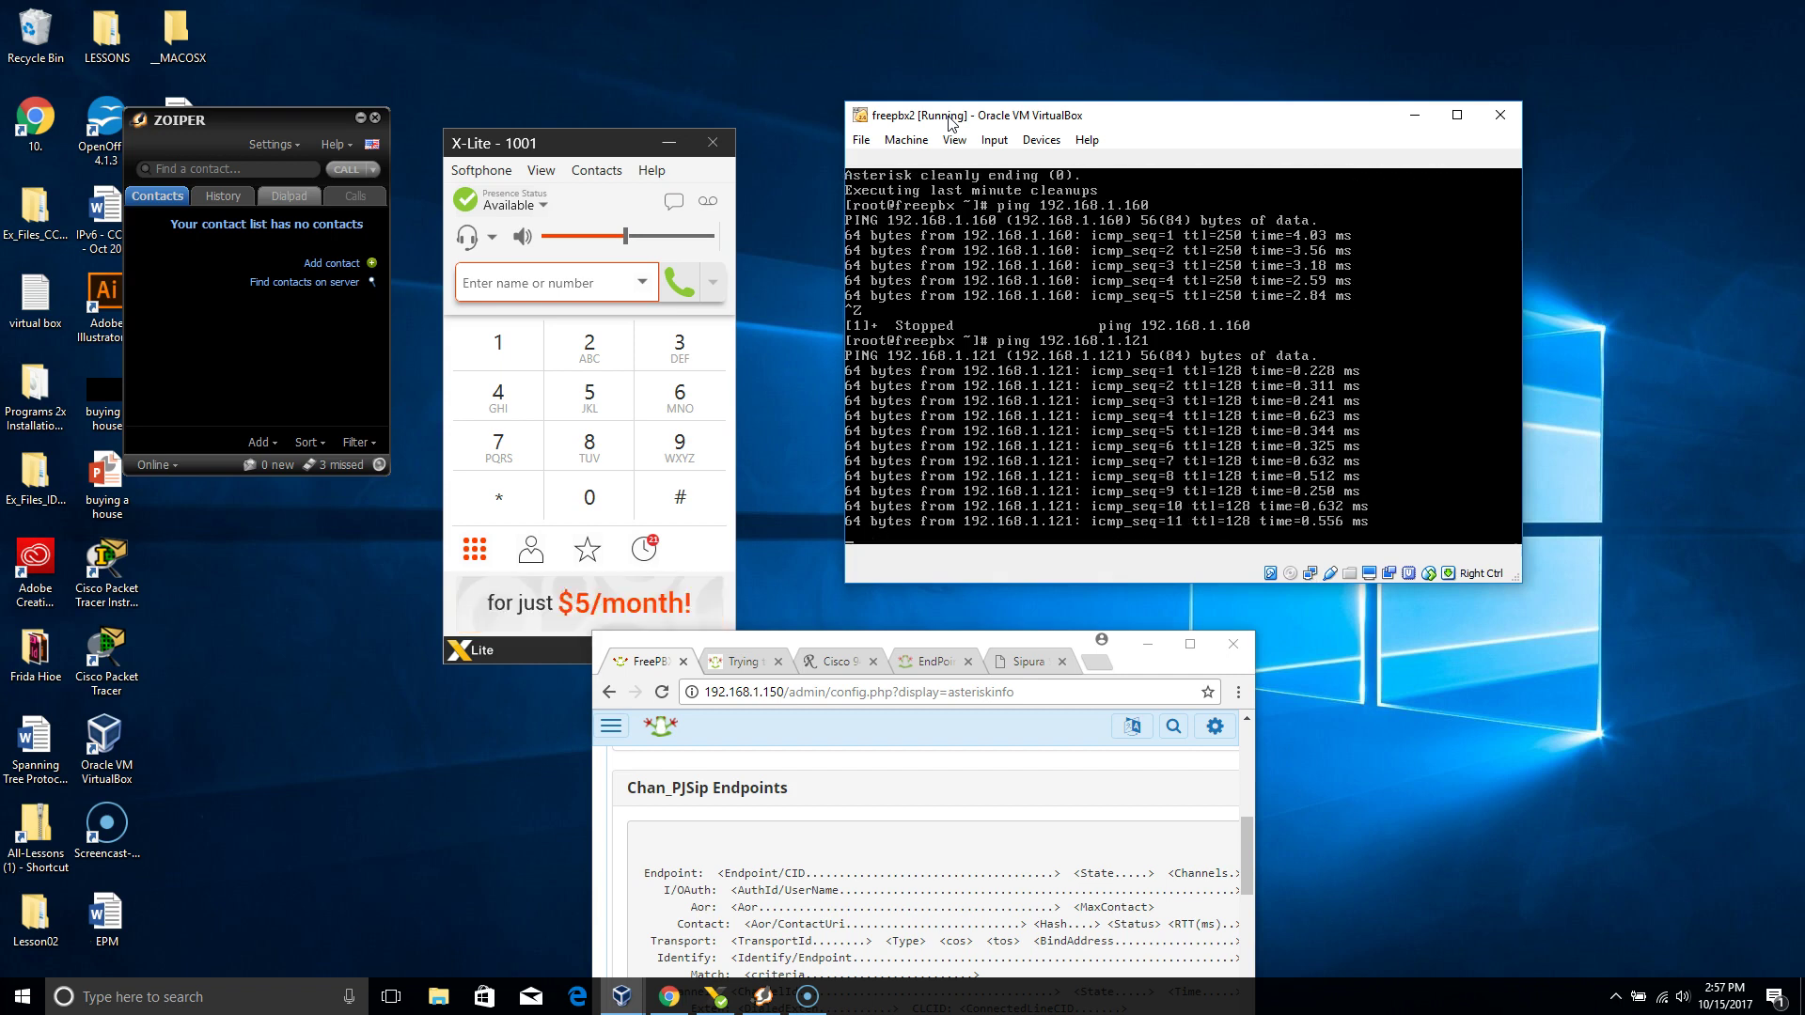
{"action": "key", "text": "ctrl+z"}
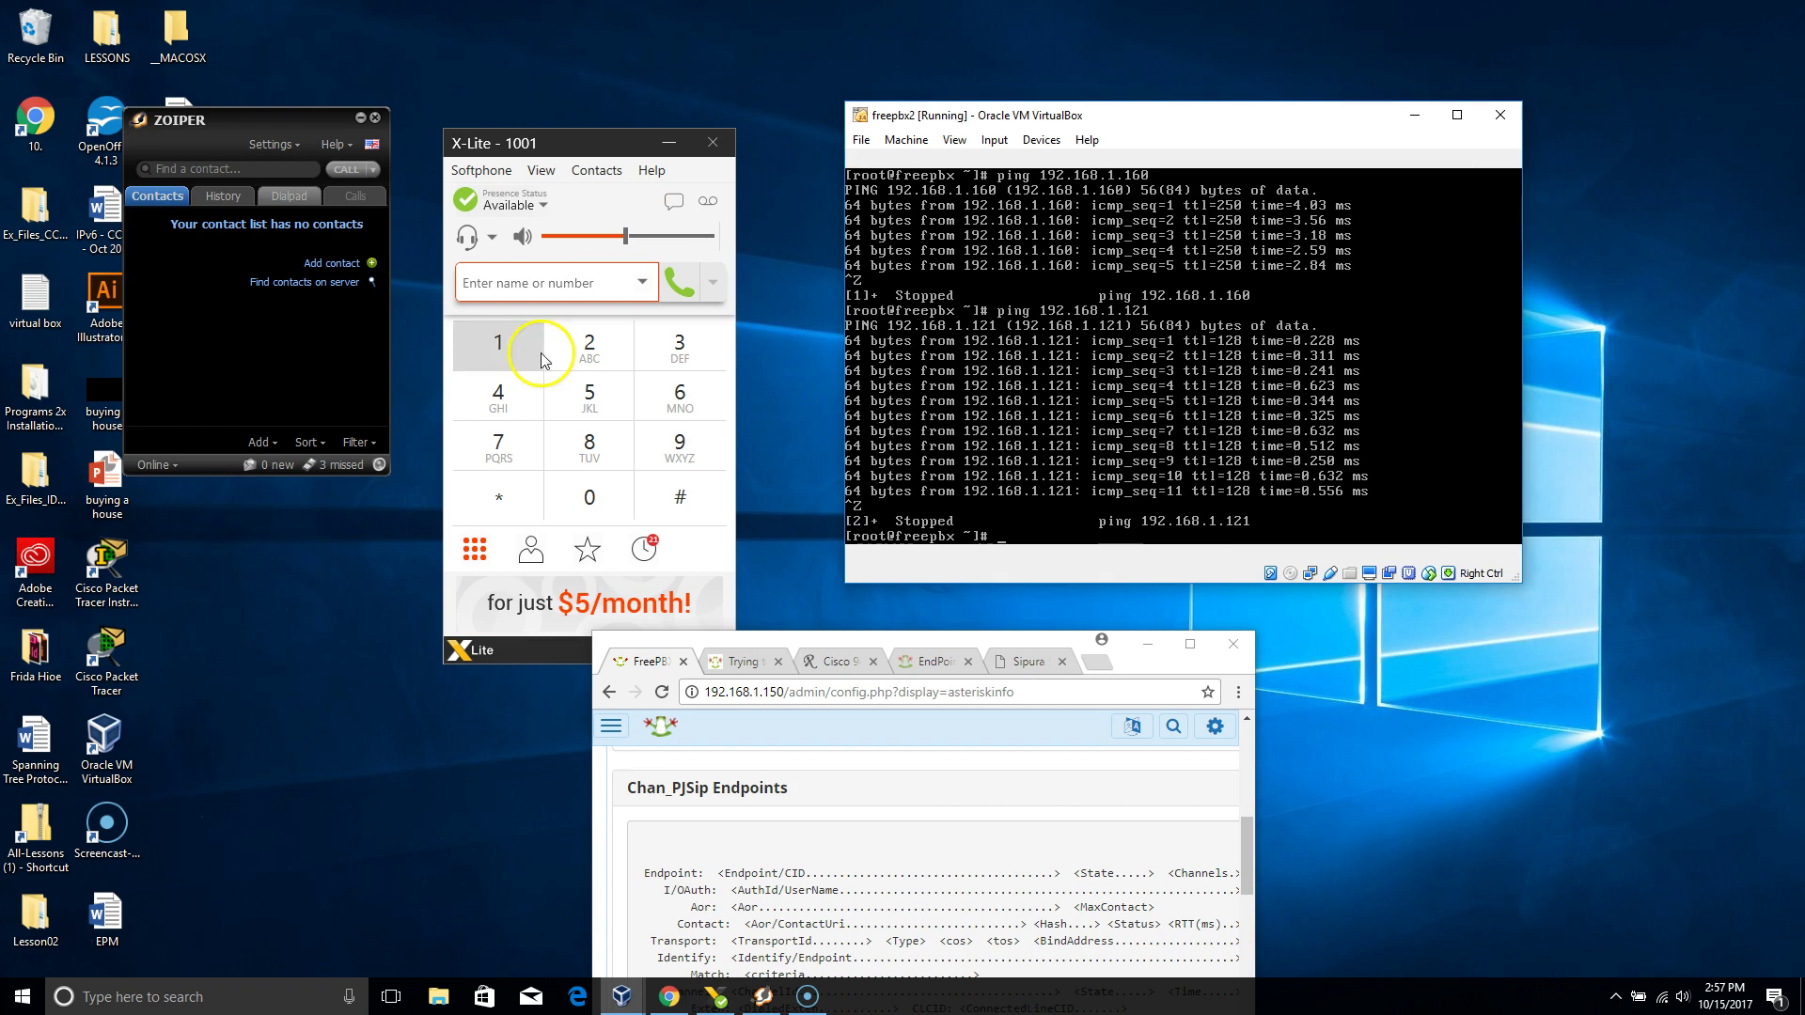
- Open a Windows Command Prompt and list the computer's network configuration with ipconfig
{"action": "left_click", "coordinate": [167, 997]}
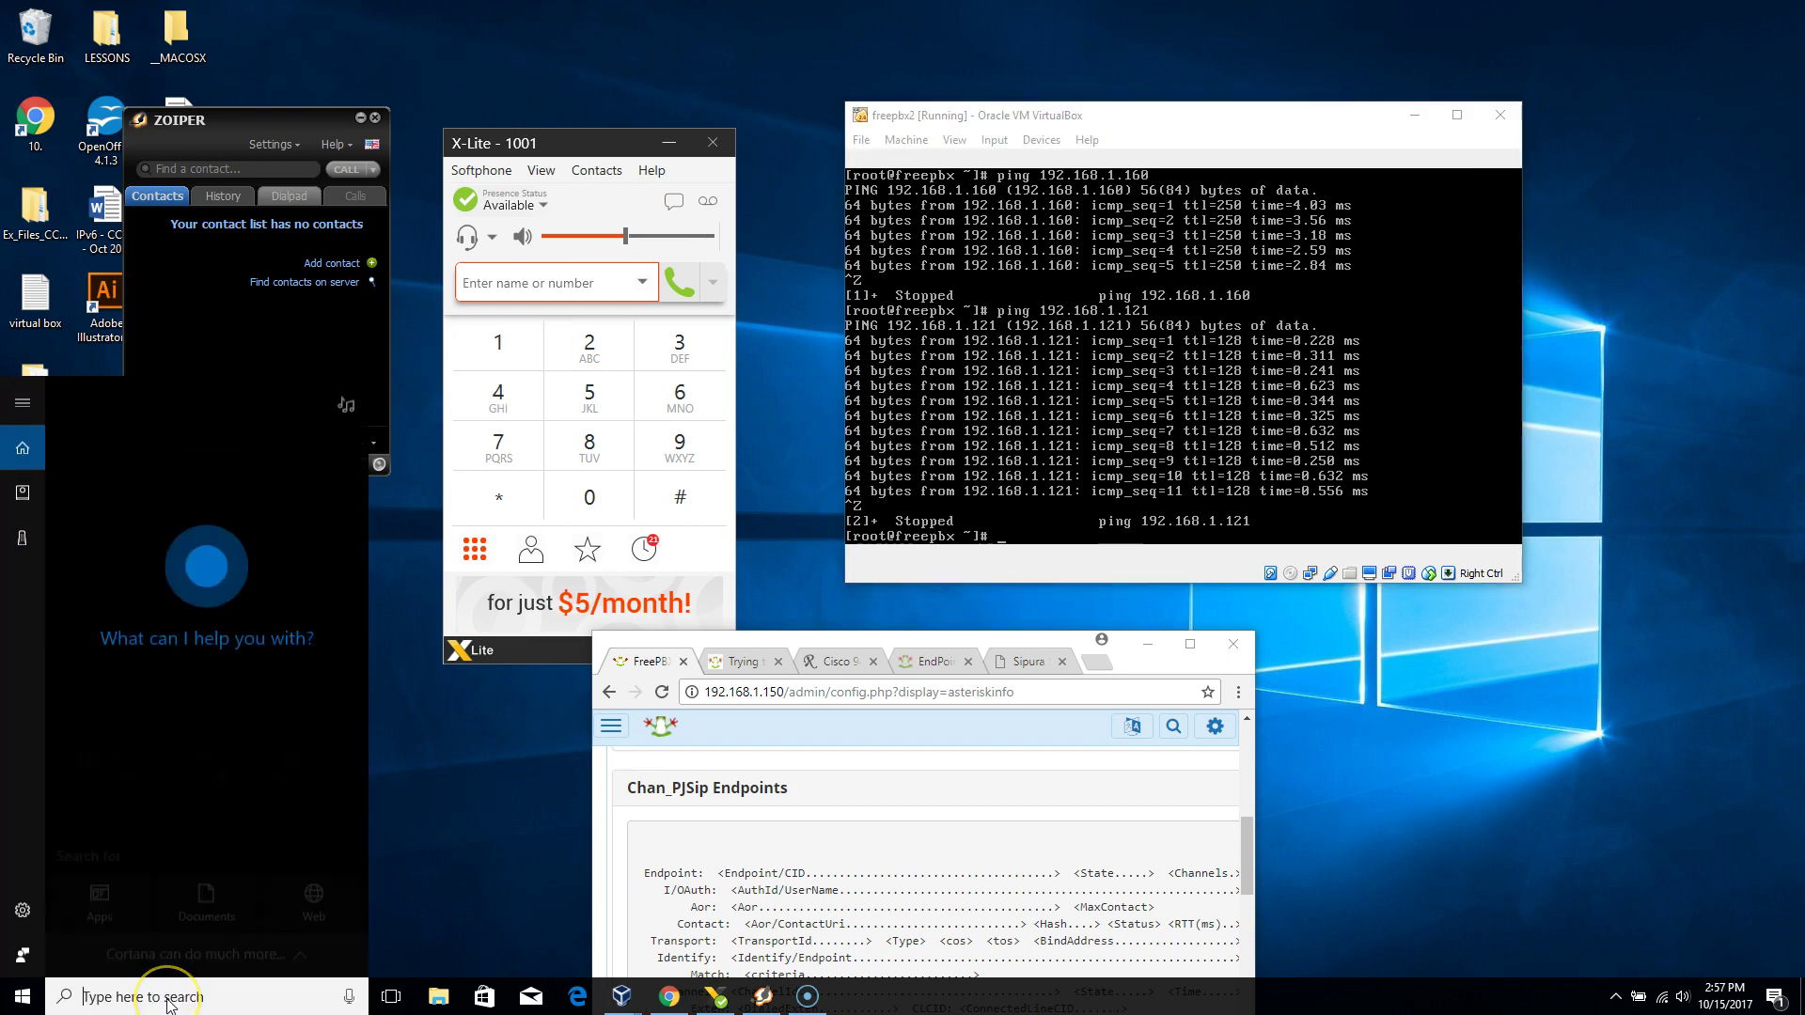
{"action": "type", "text": "cmd"}
{"action": "key", "text": "Return"}
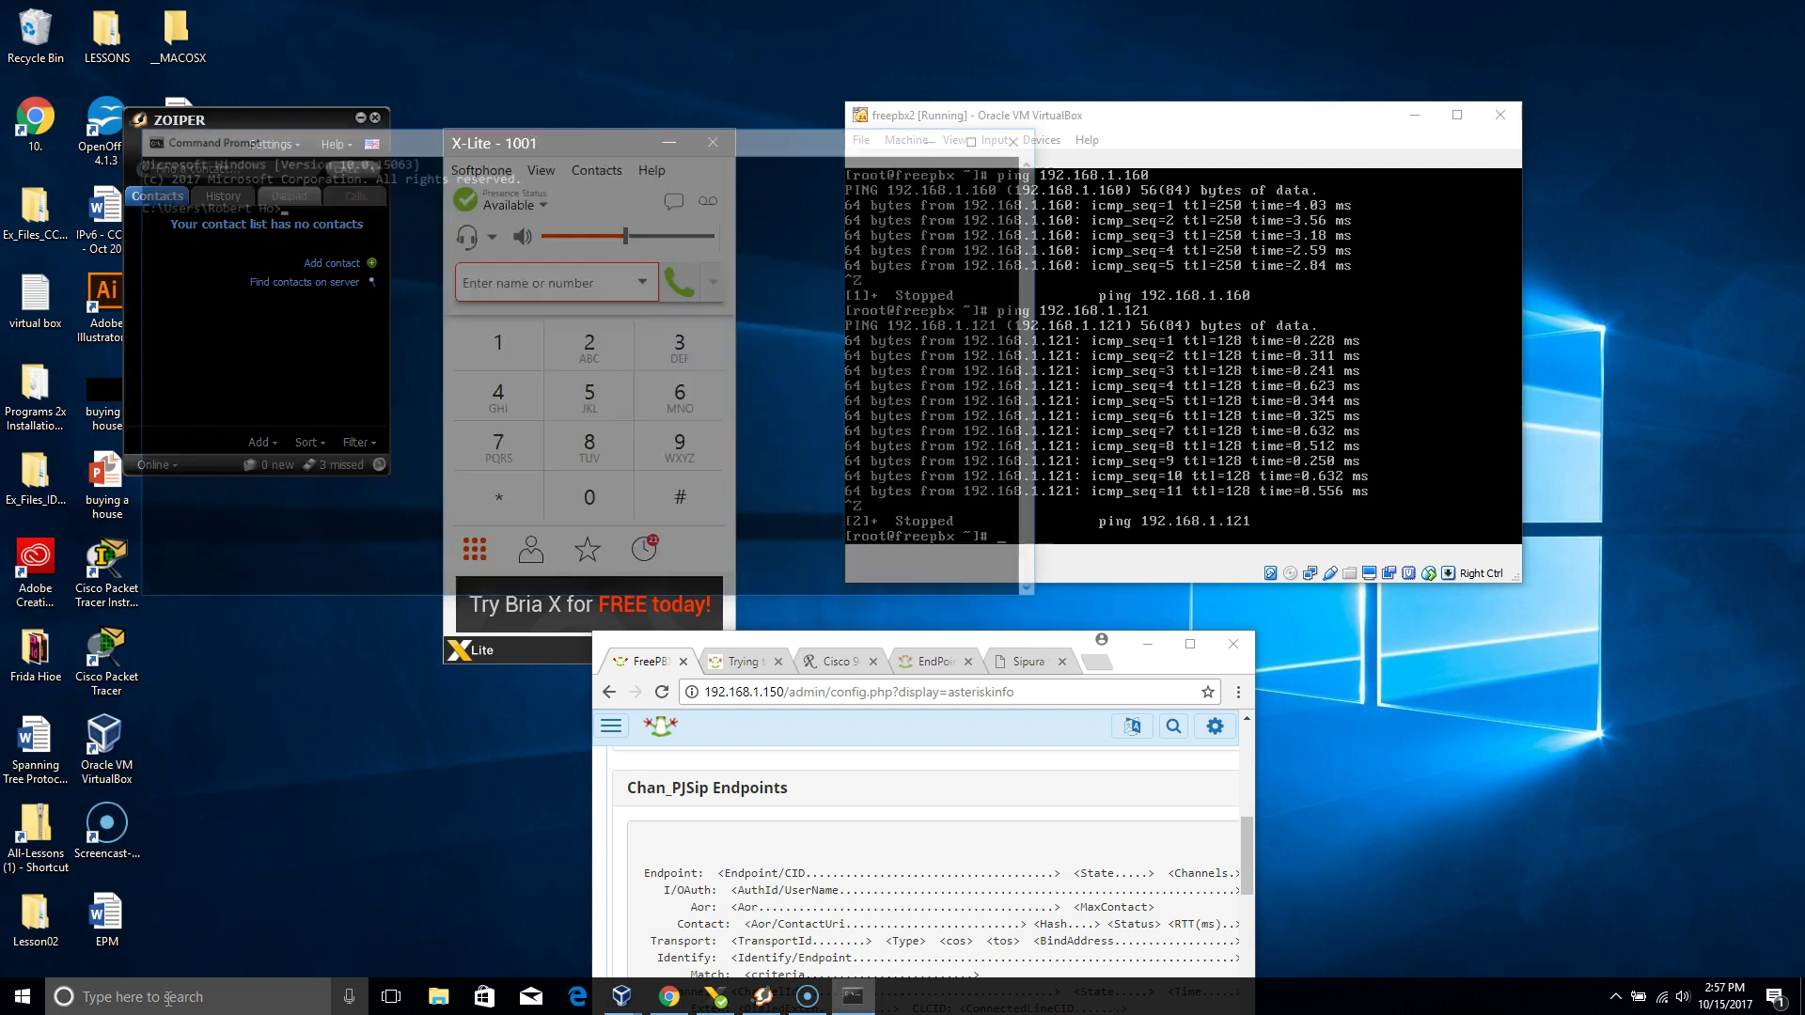
{"action": "type", "text": "ipconfig"}
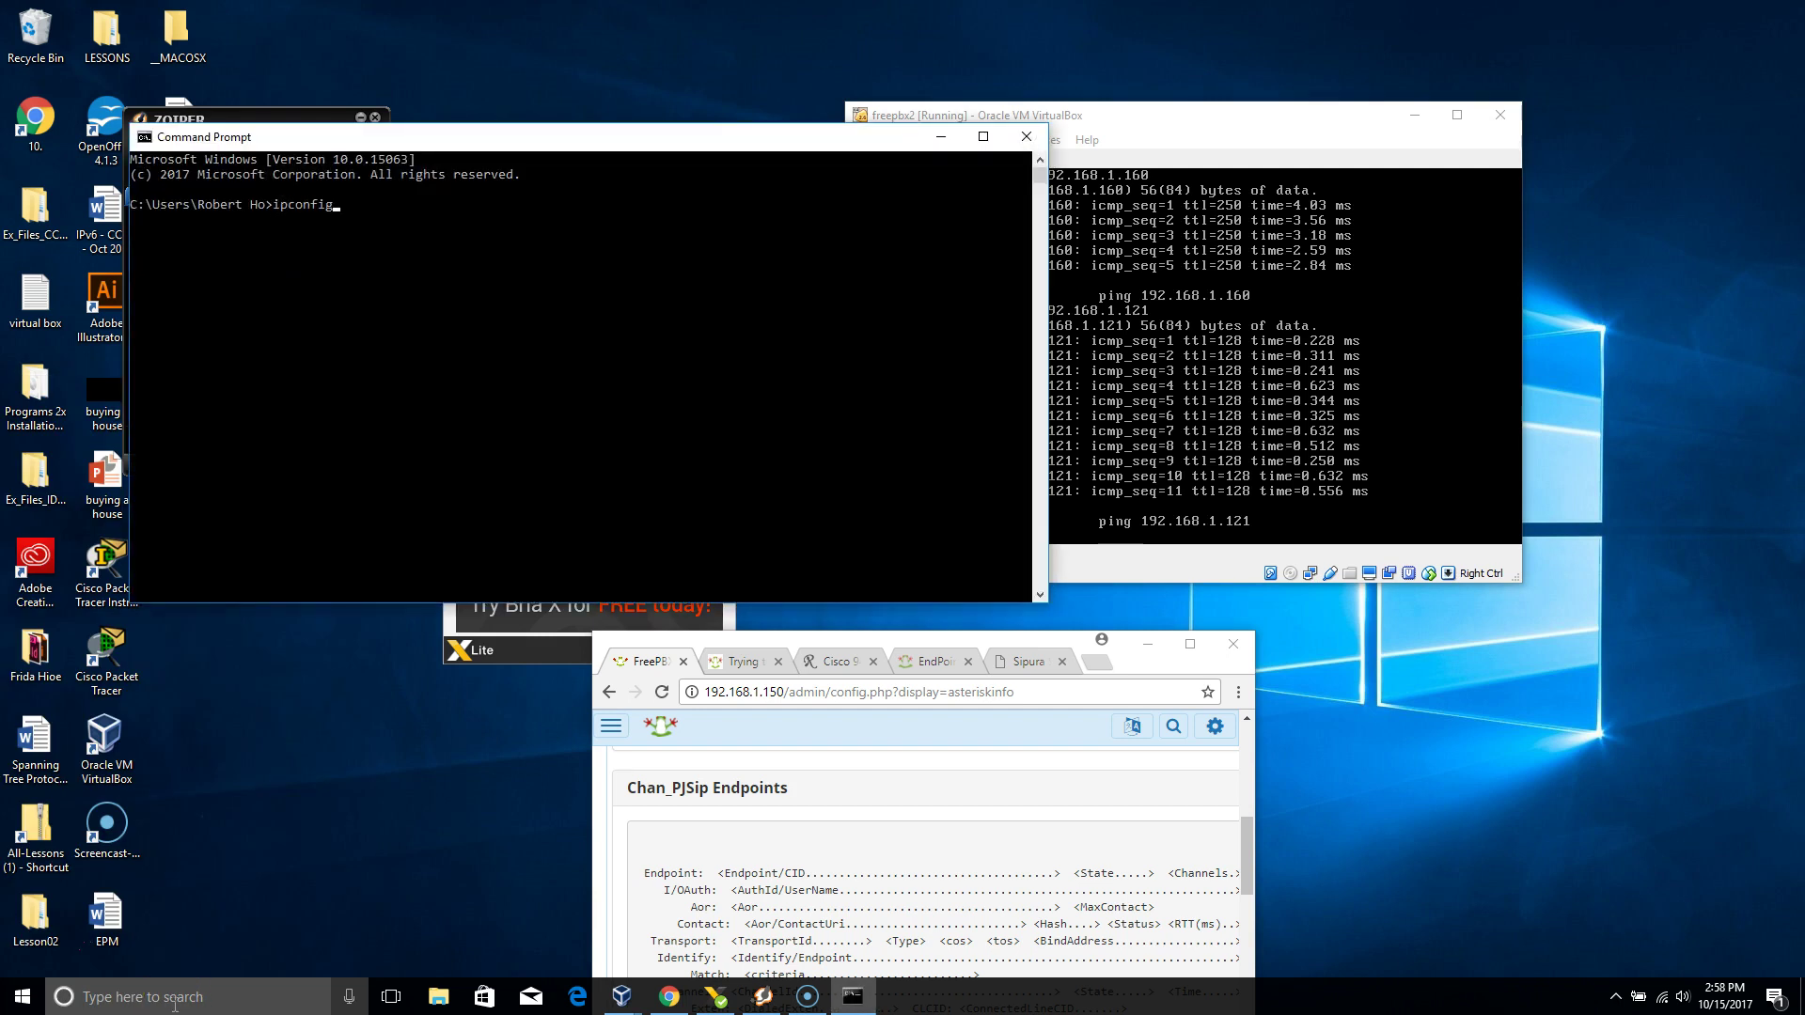
{"action": "key", "text": "Return"}
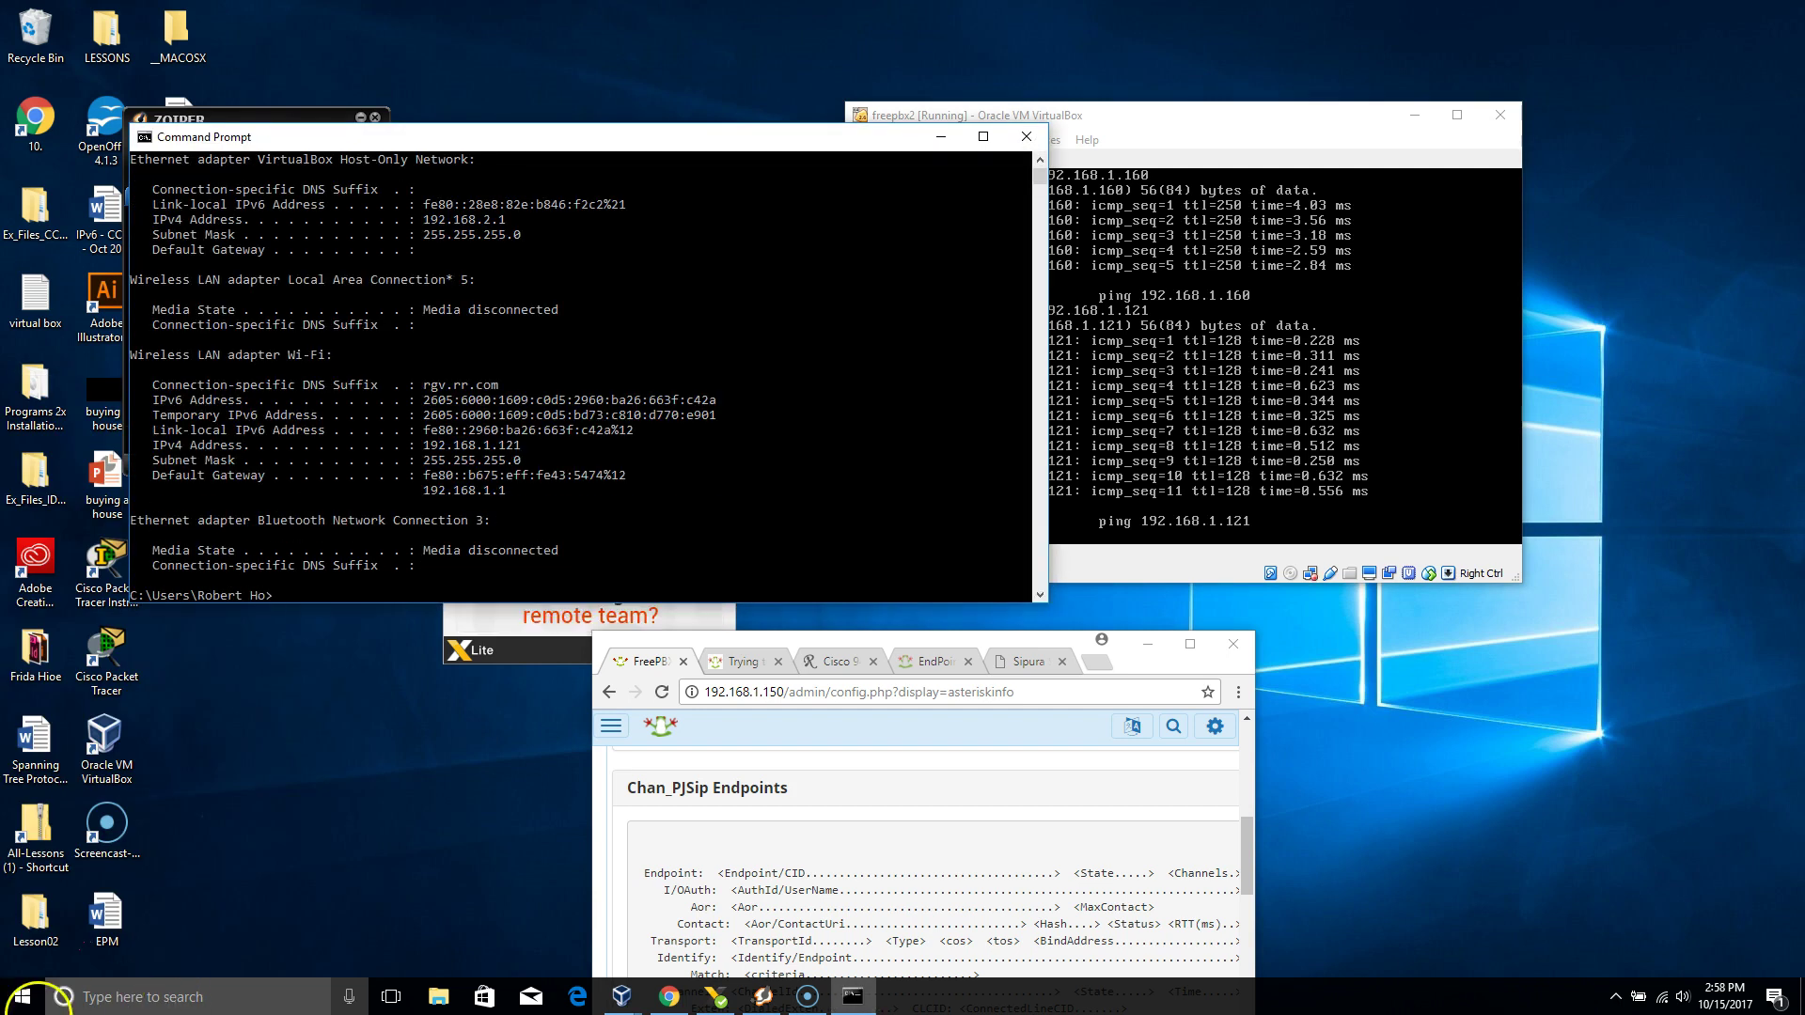
- Ping the FreePBX server at 192.168.1.150 from the Windows computer and close the Command Prompt
{"action": "type", "text": "ping "}
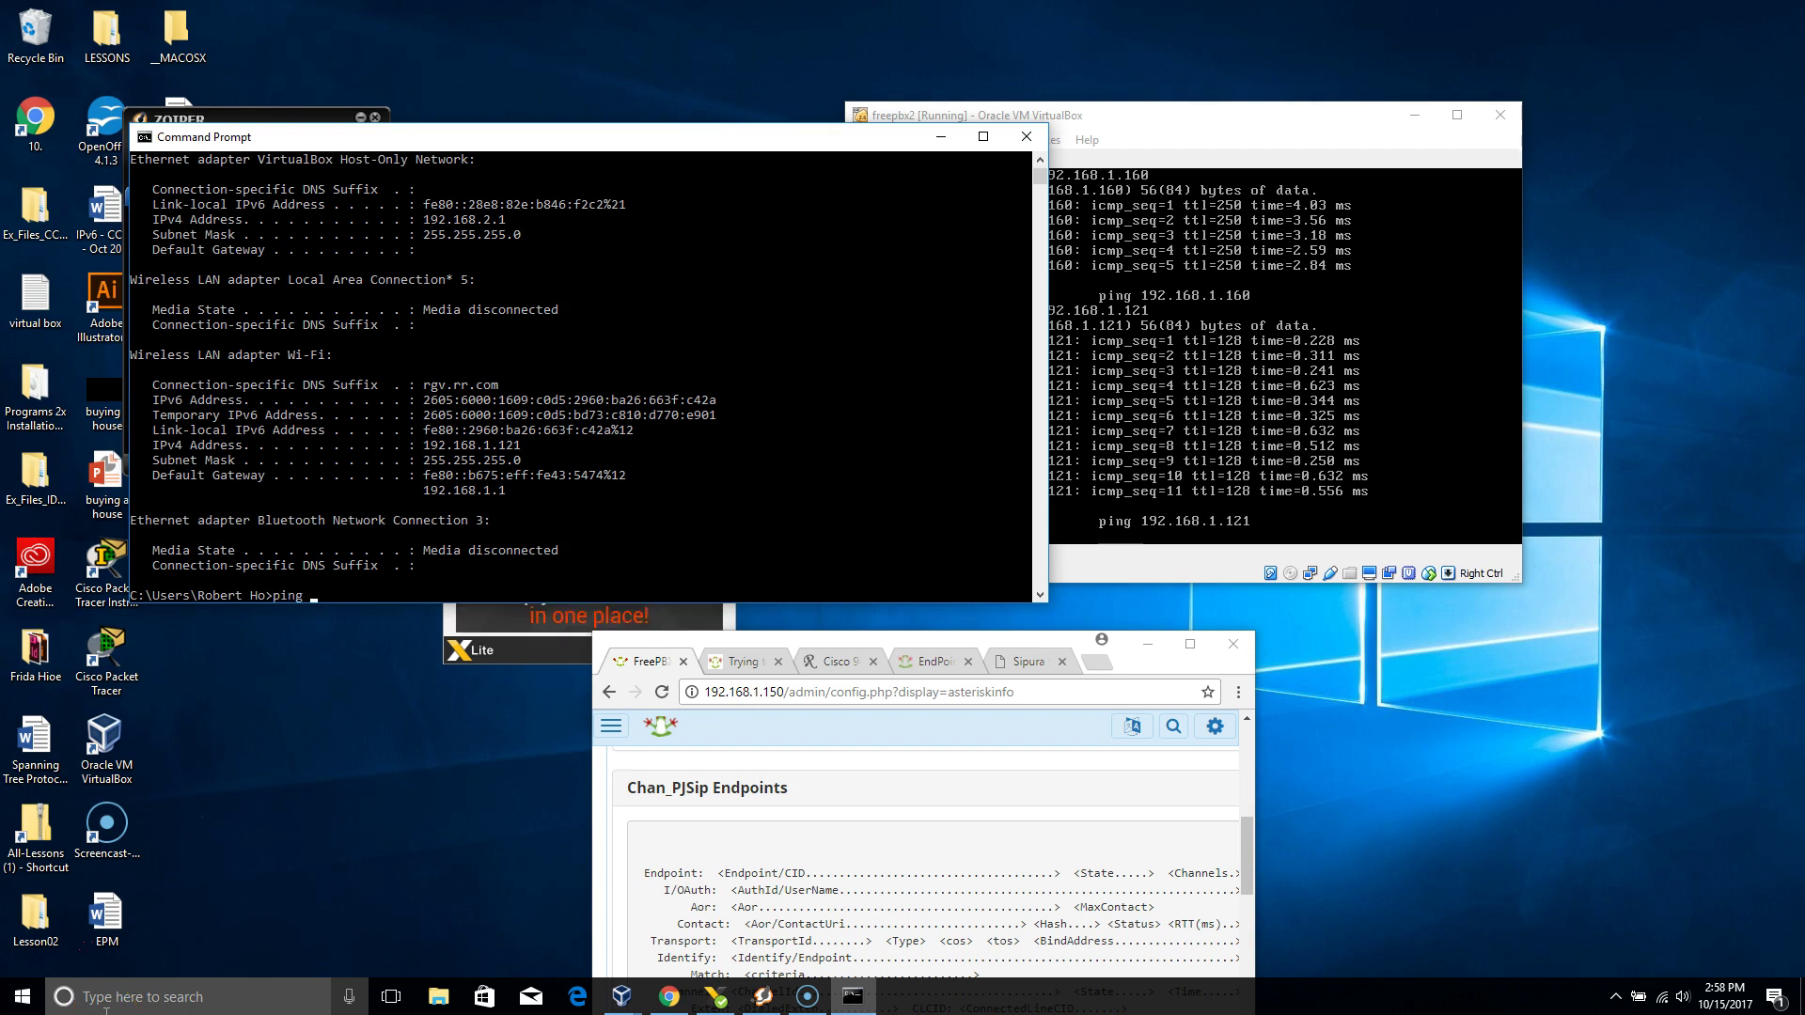
{"action": "type", "text": "192.168.1.15"}
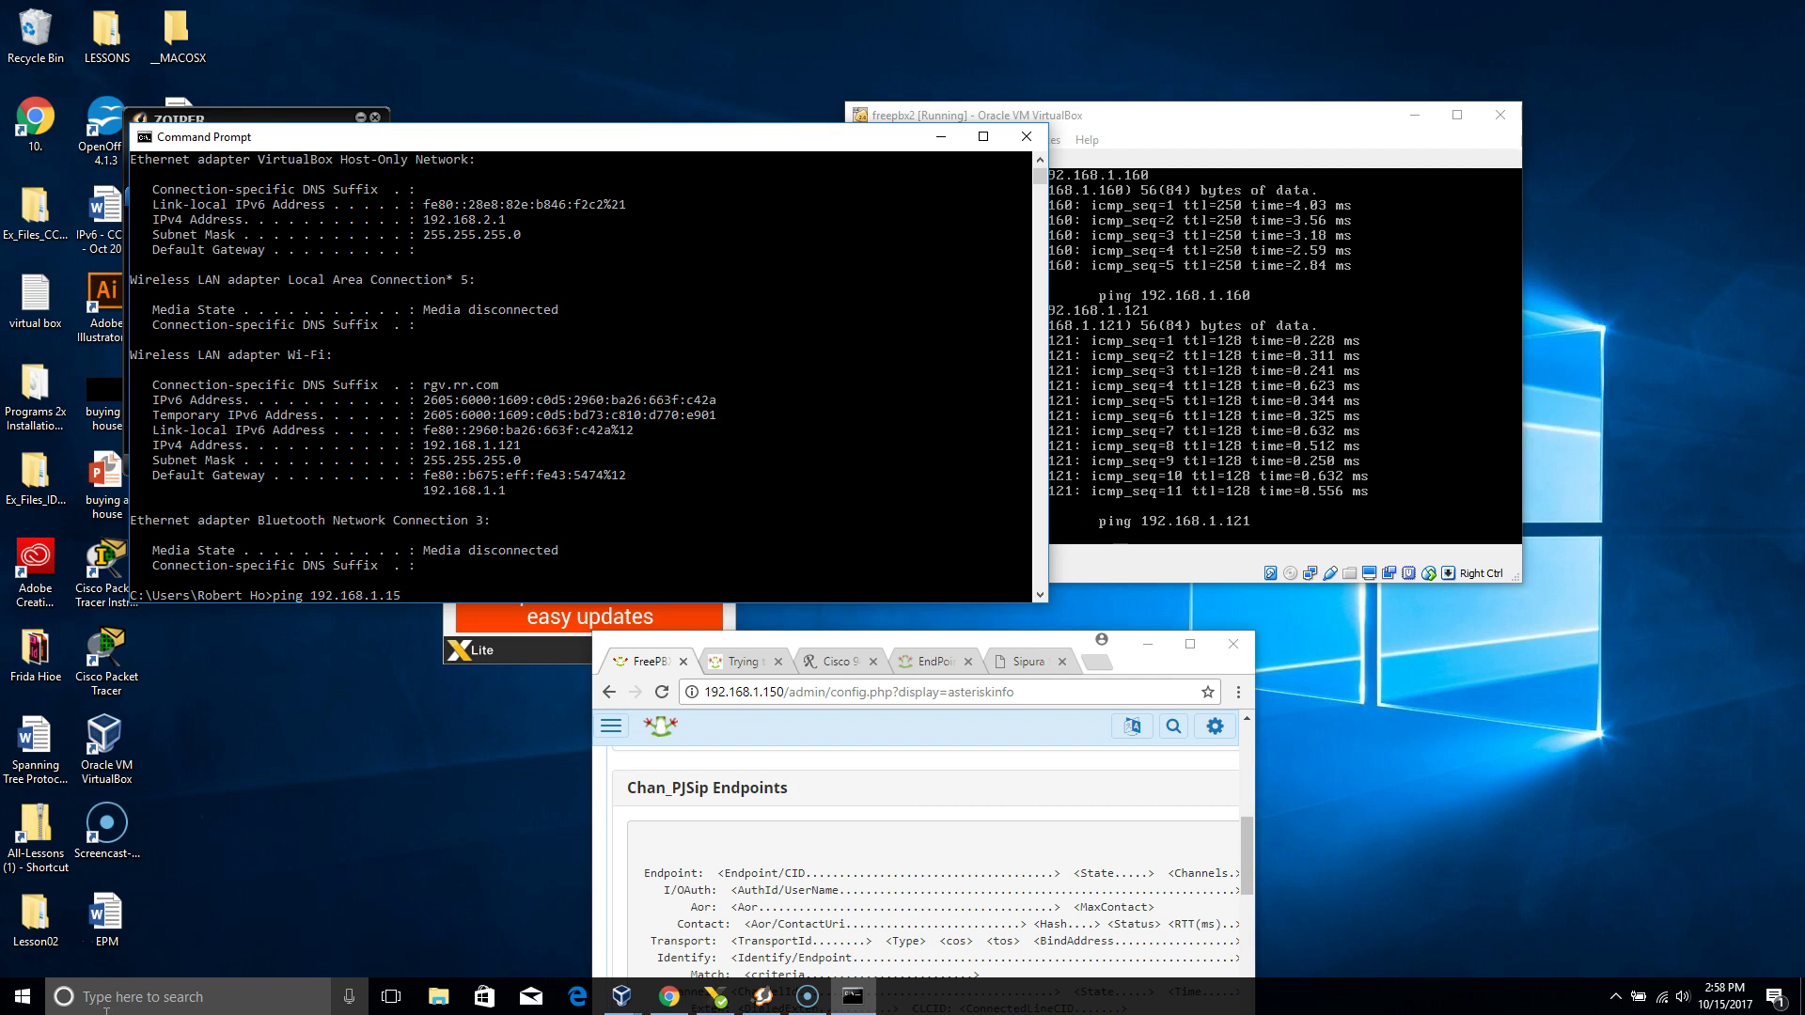
{"action": "key", "text": "Return"}
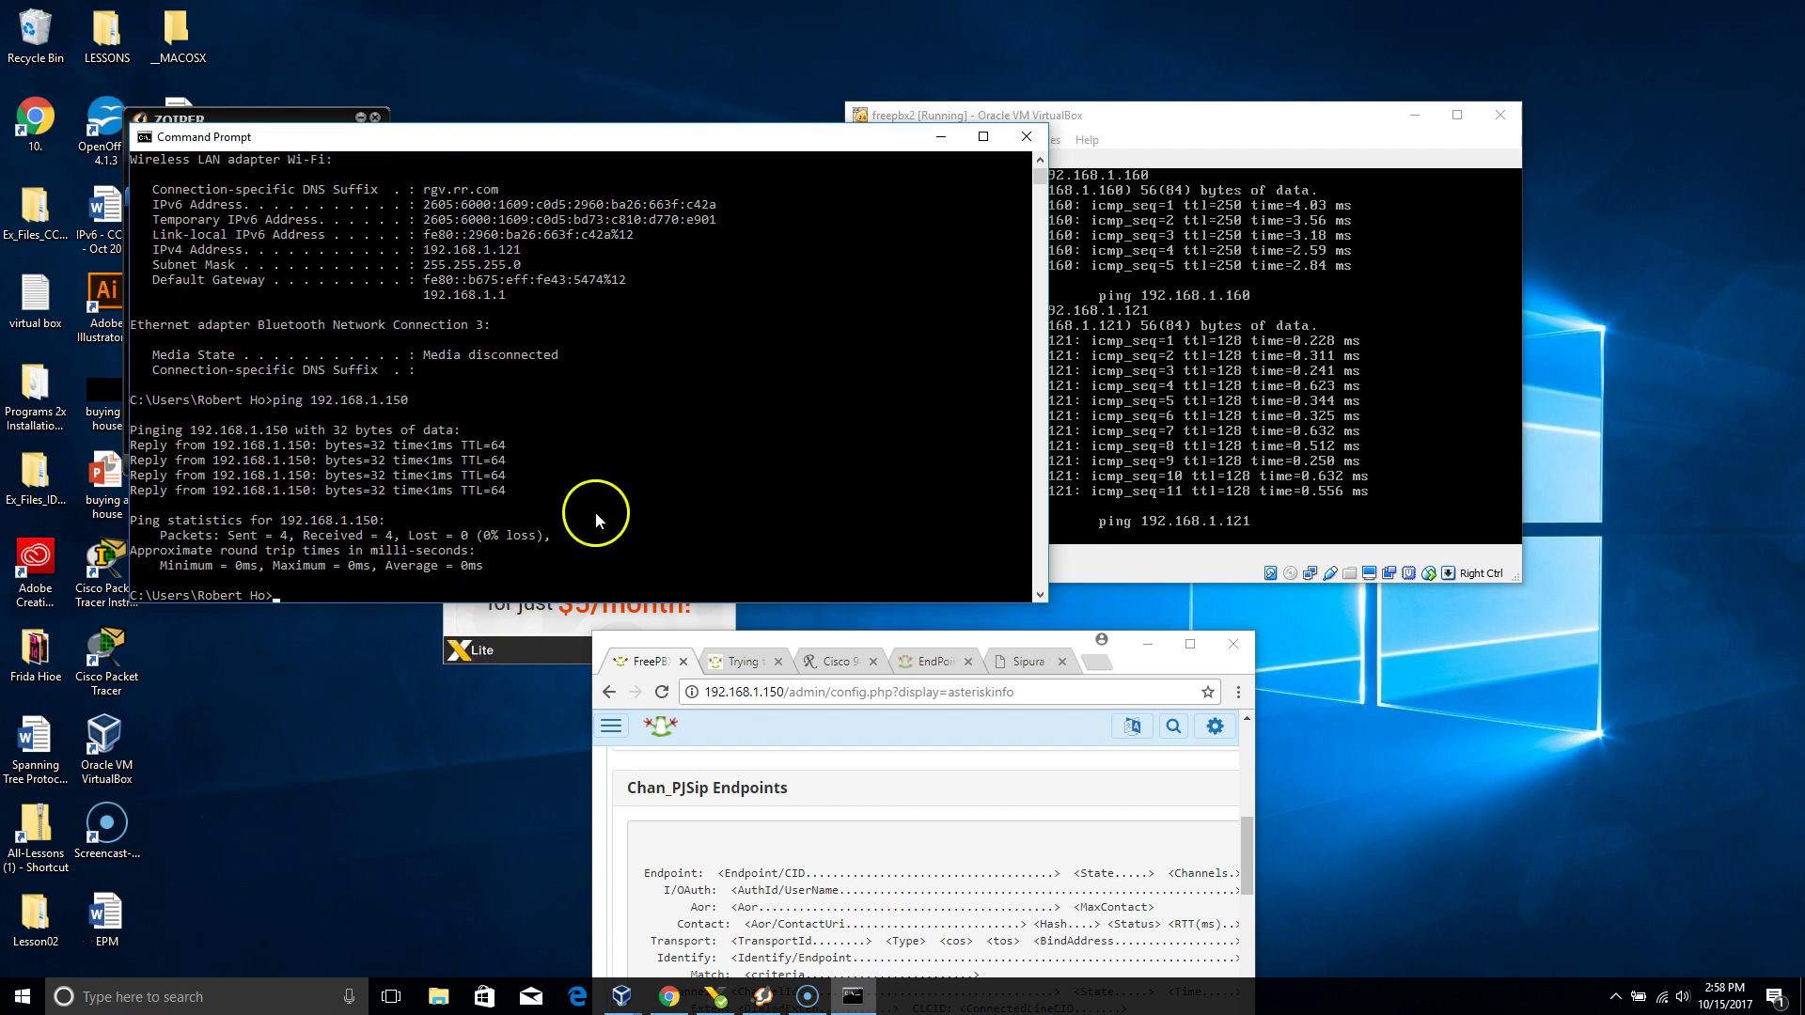
{"action": "left_click", "coordinate": [1027, 137]}
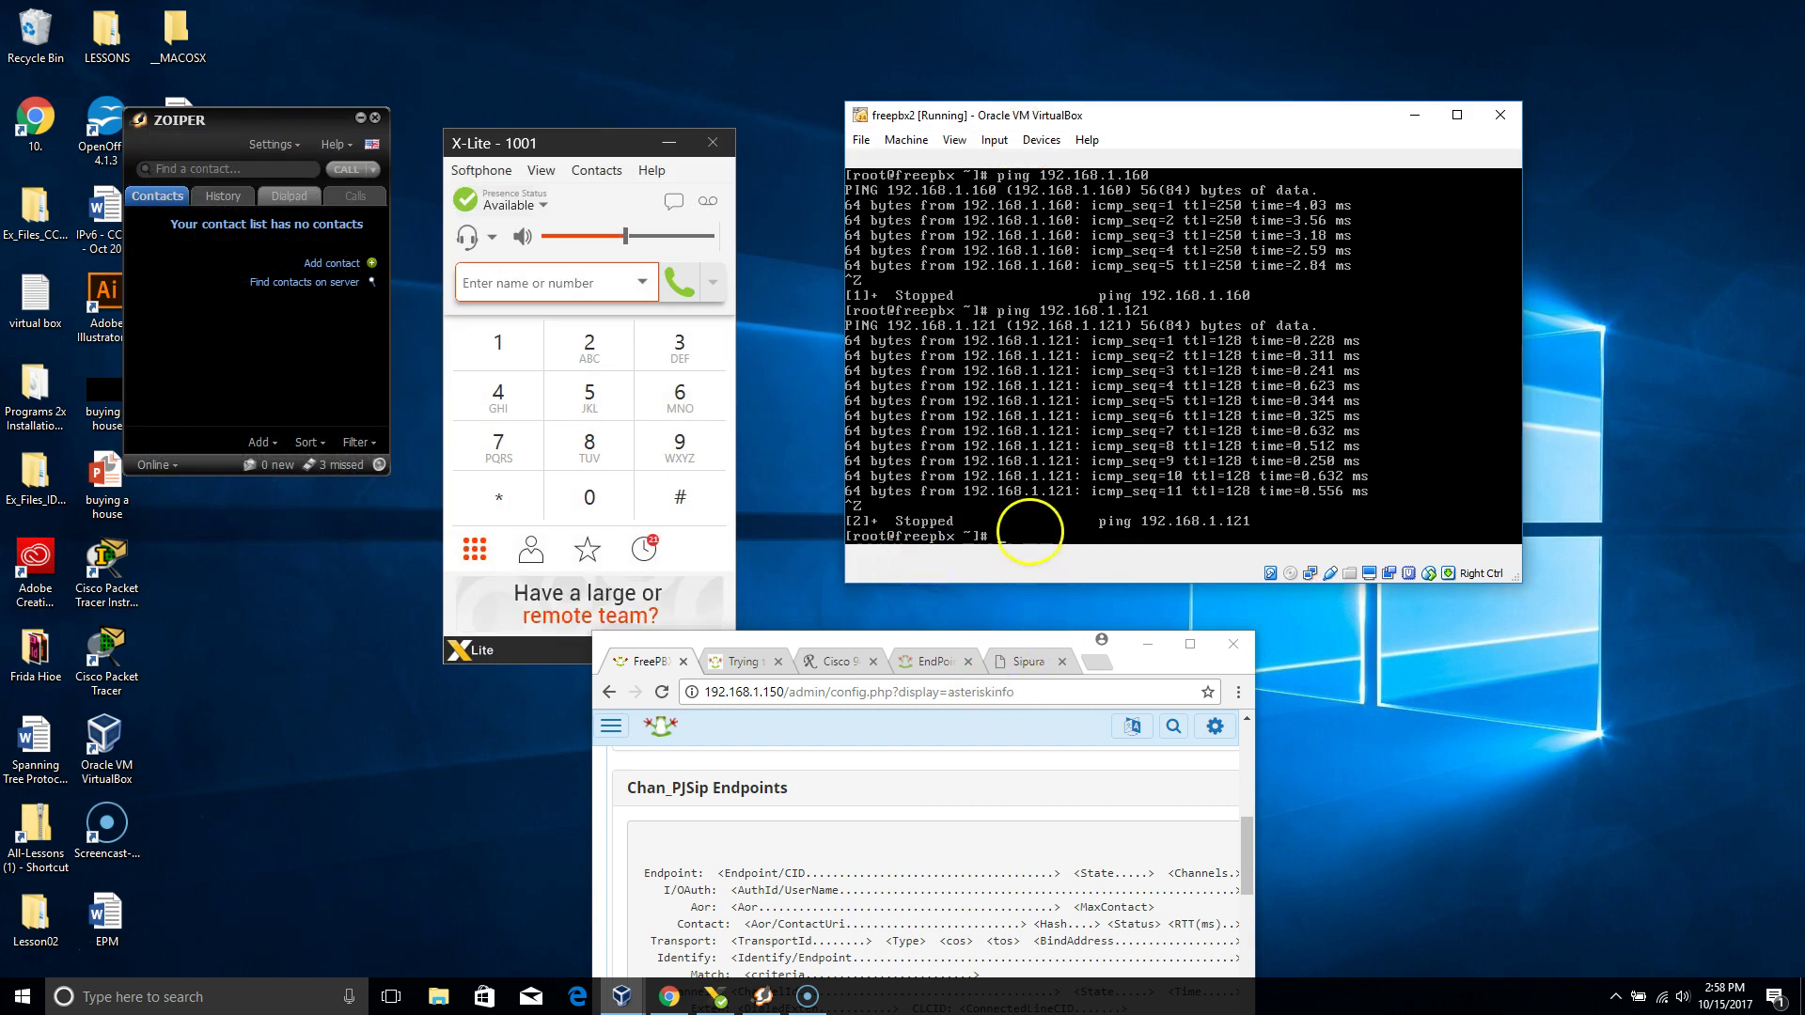
- Check the firewall's state on the FreePBX server with the command service iptables status
{"action": "type", "text": "asterisk -r"}
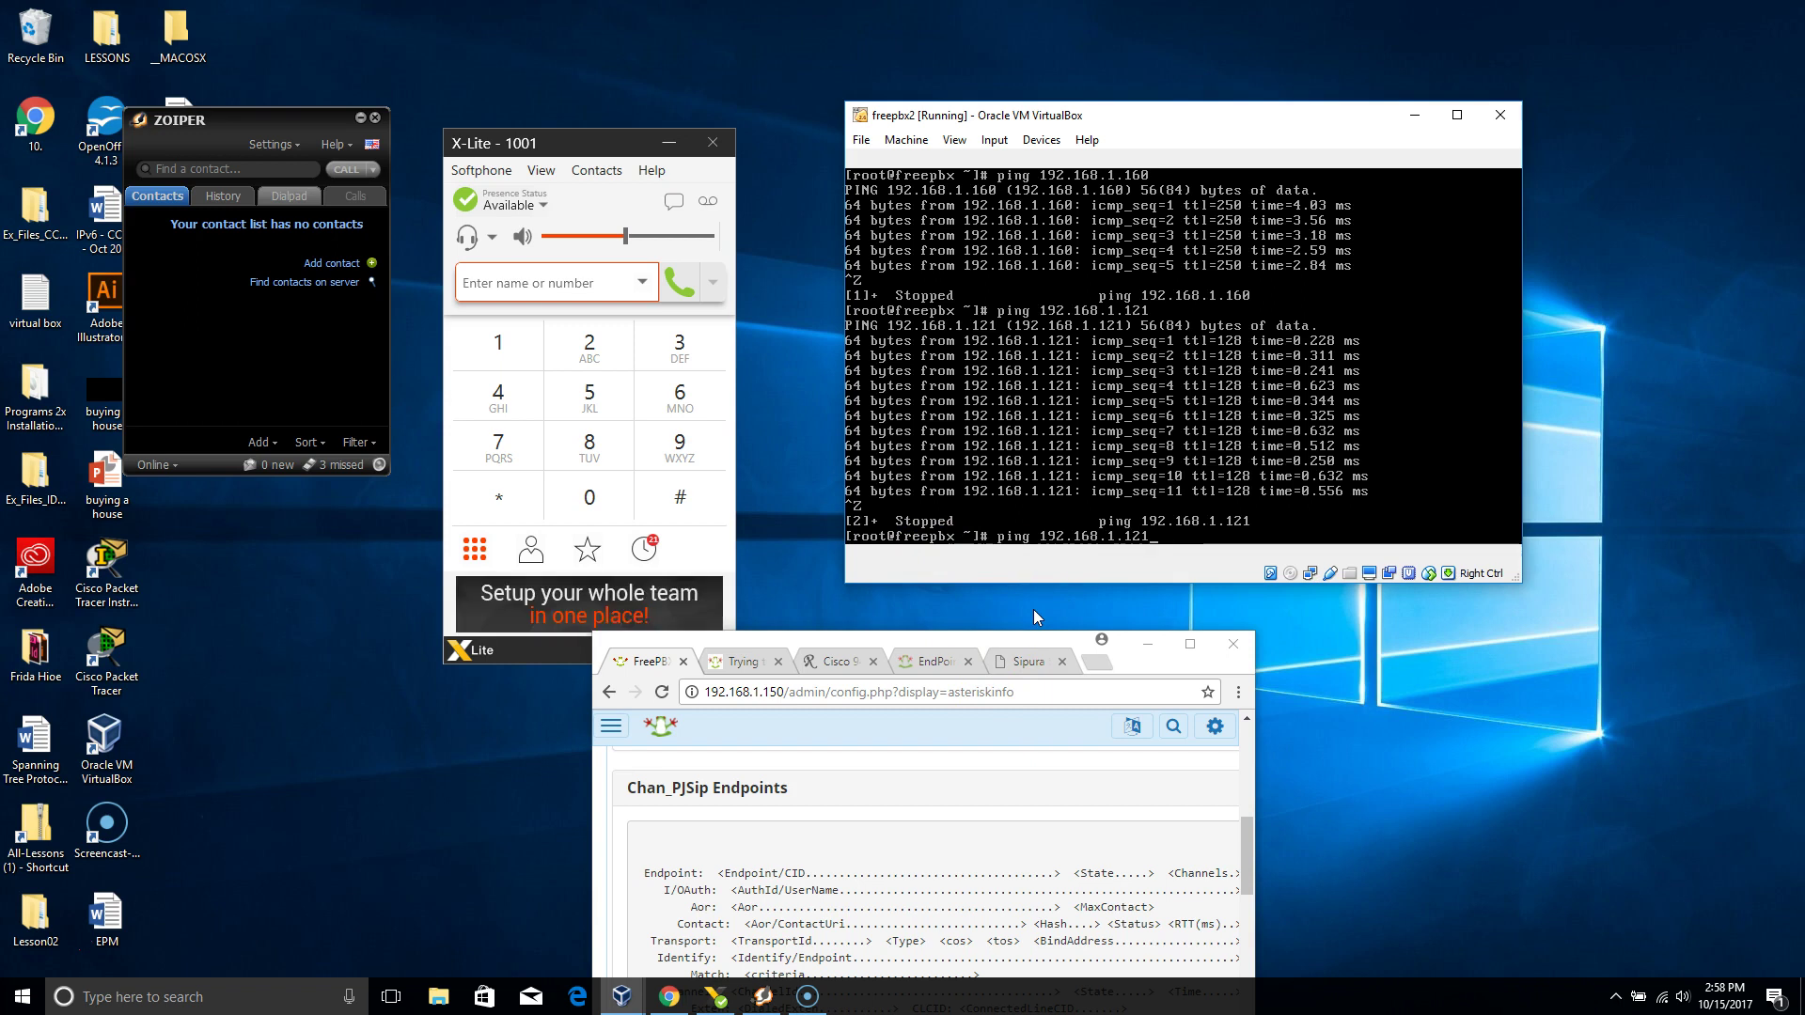
{"action": "key", "text": "Up"}
{"action": "key", "text": "Up"}
{"action": "key", "text": "Up"}
{"action": "key", "text": "Up"}
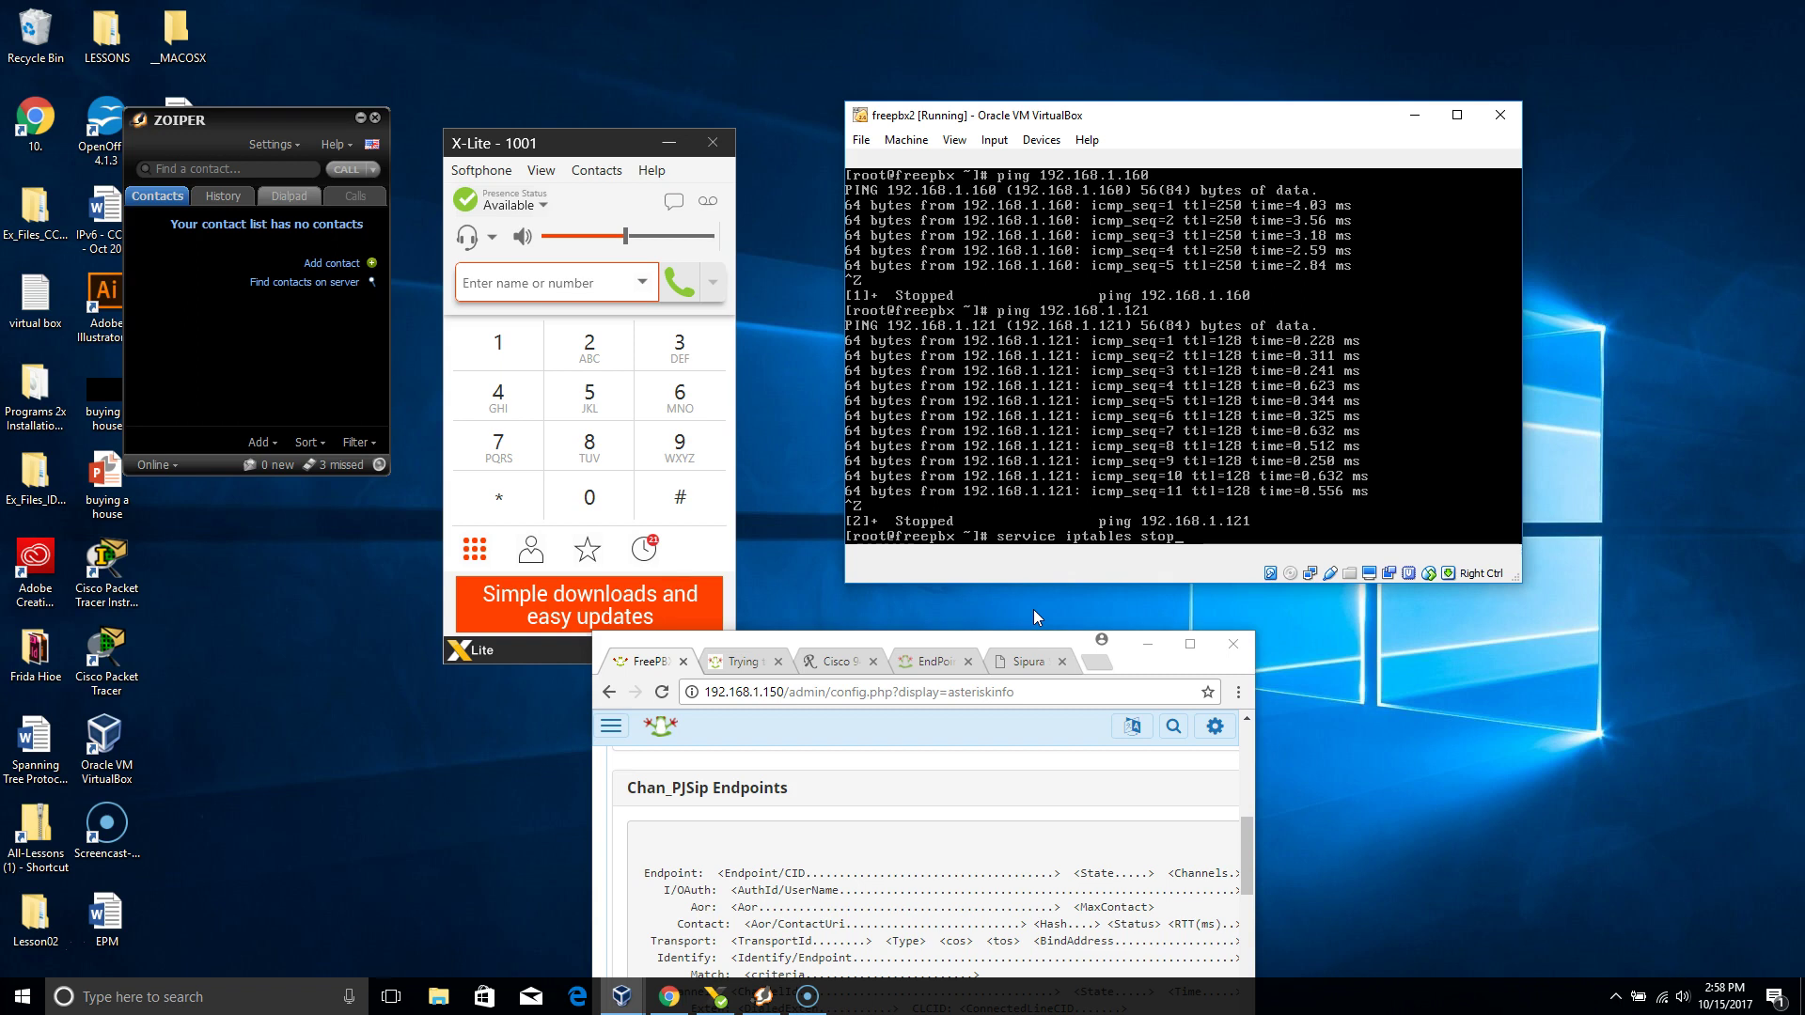
{"action": "key", "text": "BackSpace"}
{"action": "key", "text": "BackSpace"}
{"action": "key", "text": "BackSpace"}
{"action": "key", "text": "BackSpace"}
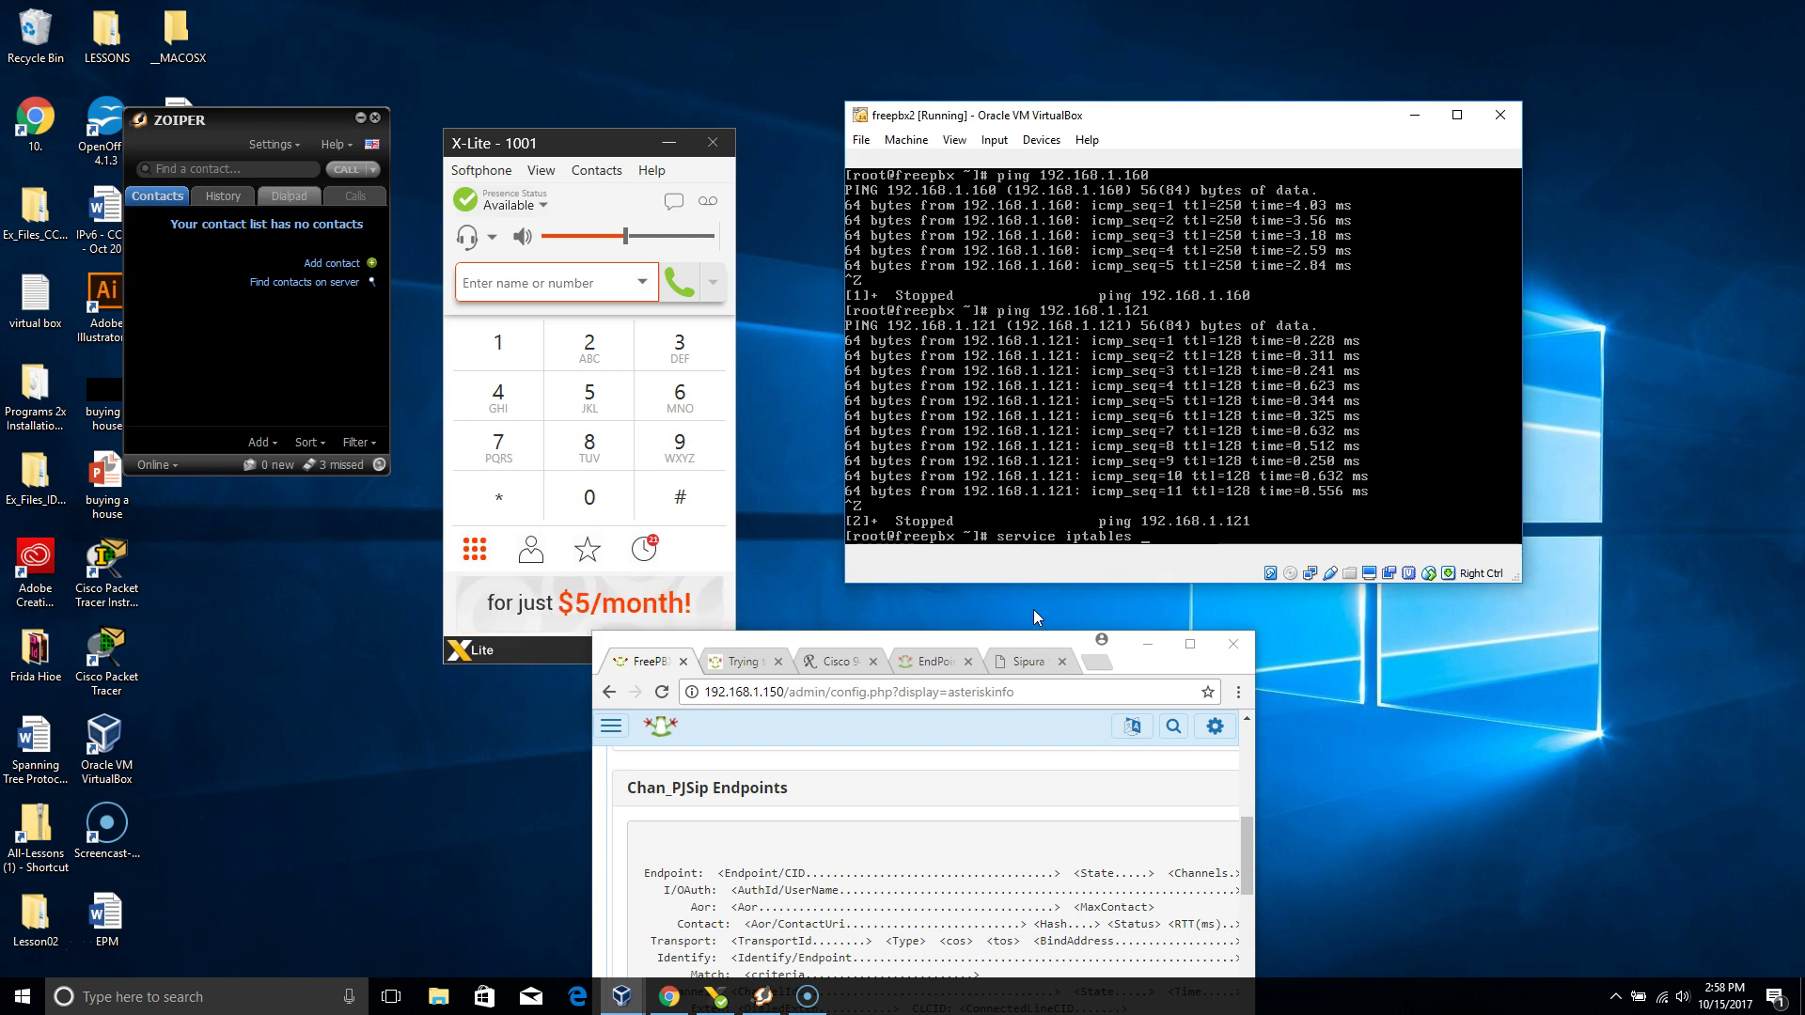
{"action": "type", "text": "statu"}
{"action": "type", "text": "s"}
{"action": "key", "text": "Return"}
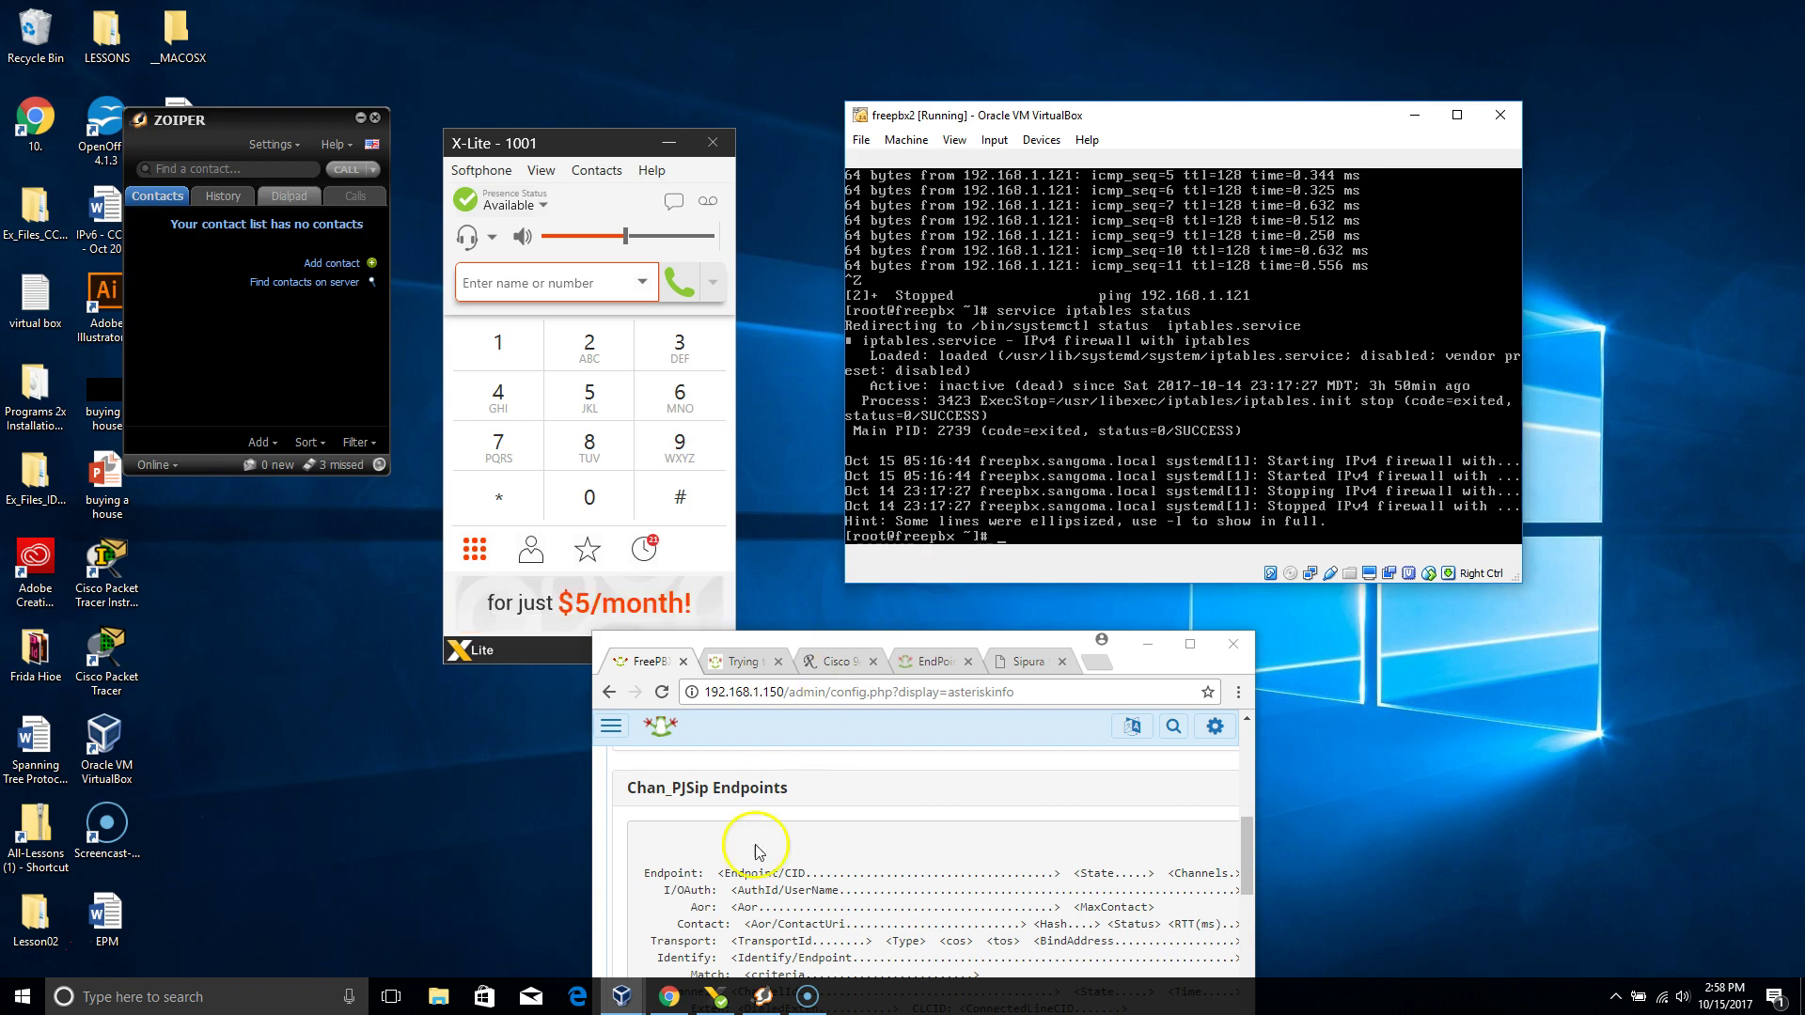
- Check the freepbx2 machine's details, including its network adapter, in Oracle VM VirtualBox Manager, then minimize the manager
{"action": "mouse_move", "coordinate": [625, 1004]}
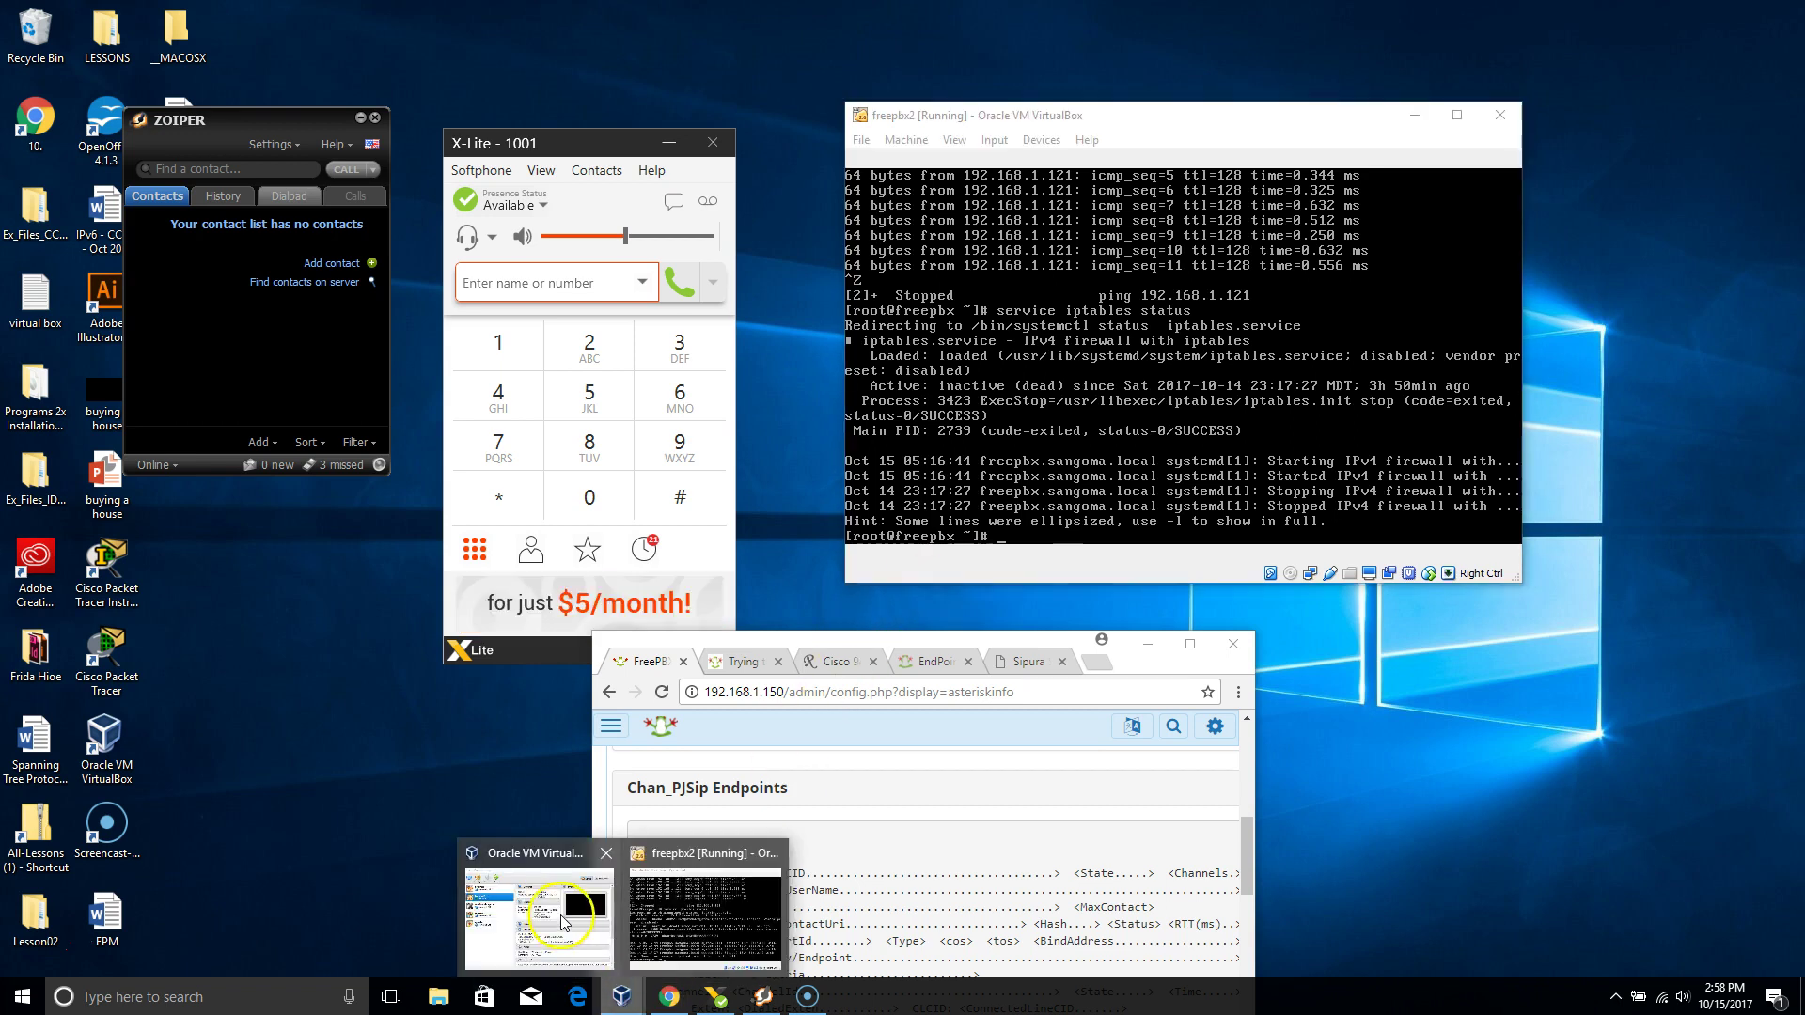
{"action": "left_click", "coordinate": [559, 782]}
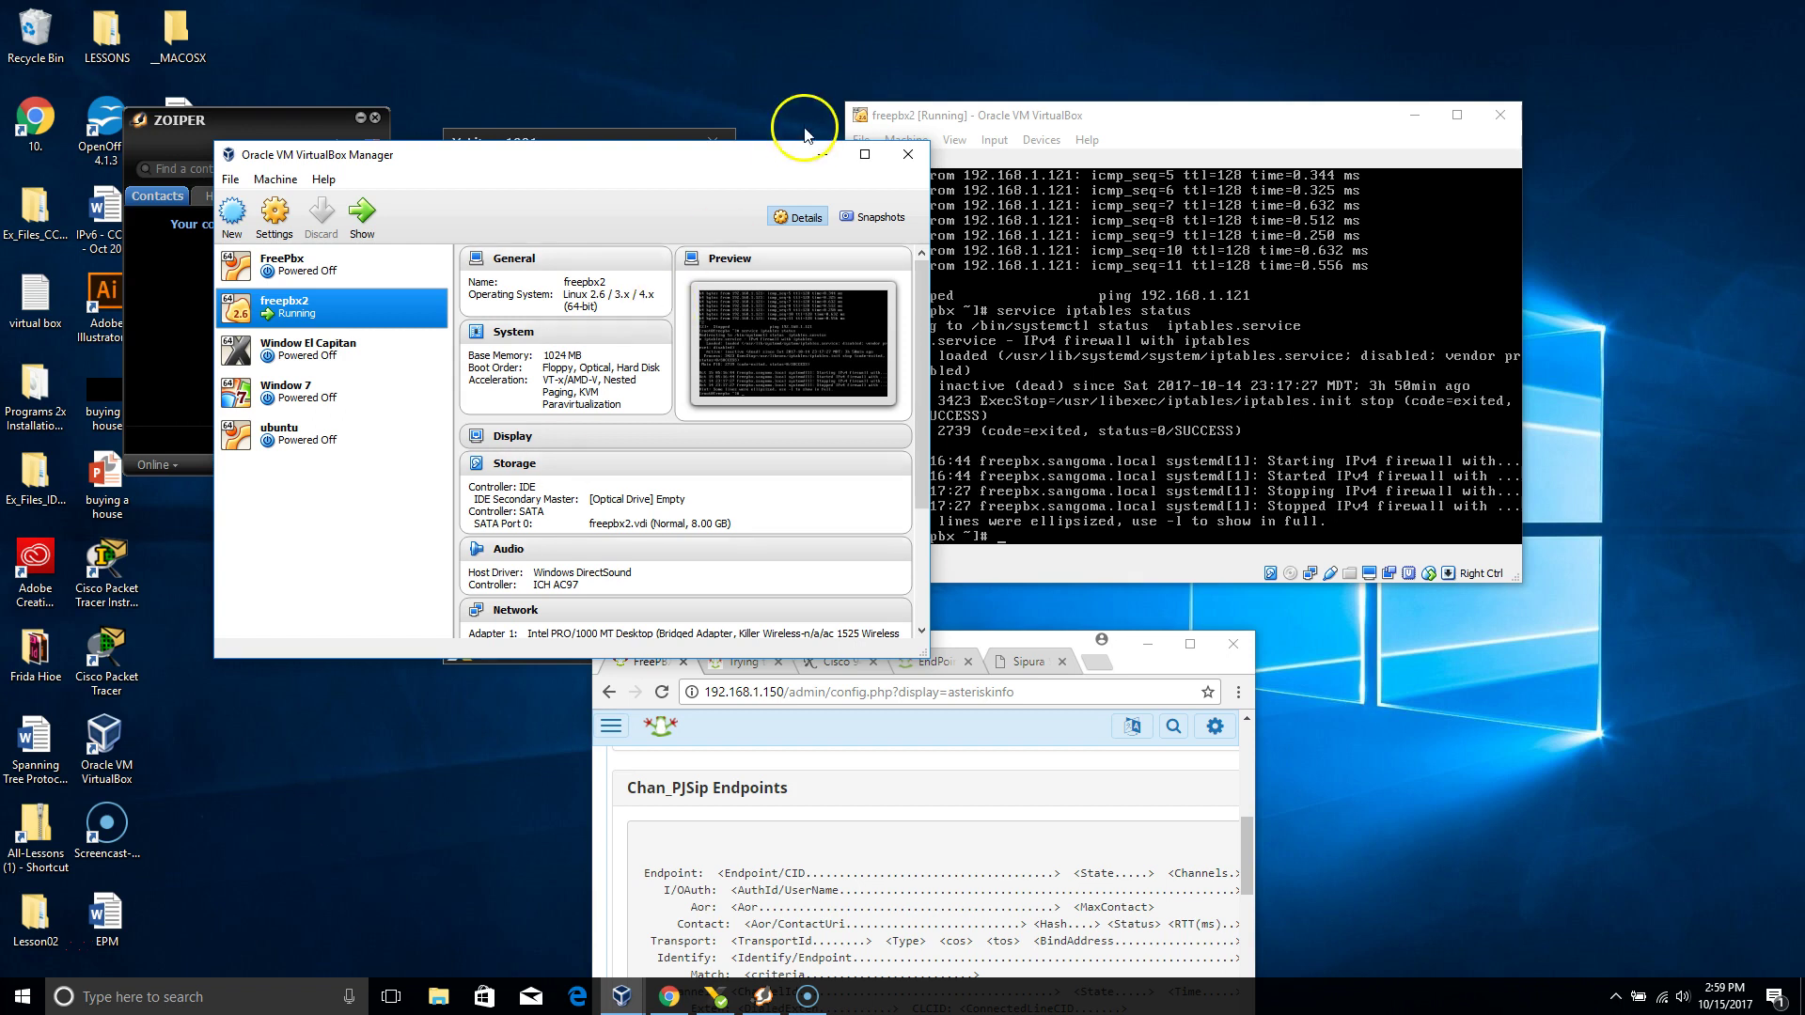
{"action": "left_click", "coordinate": [822, 155]}
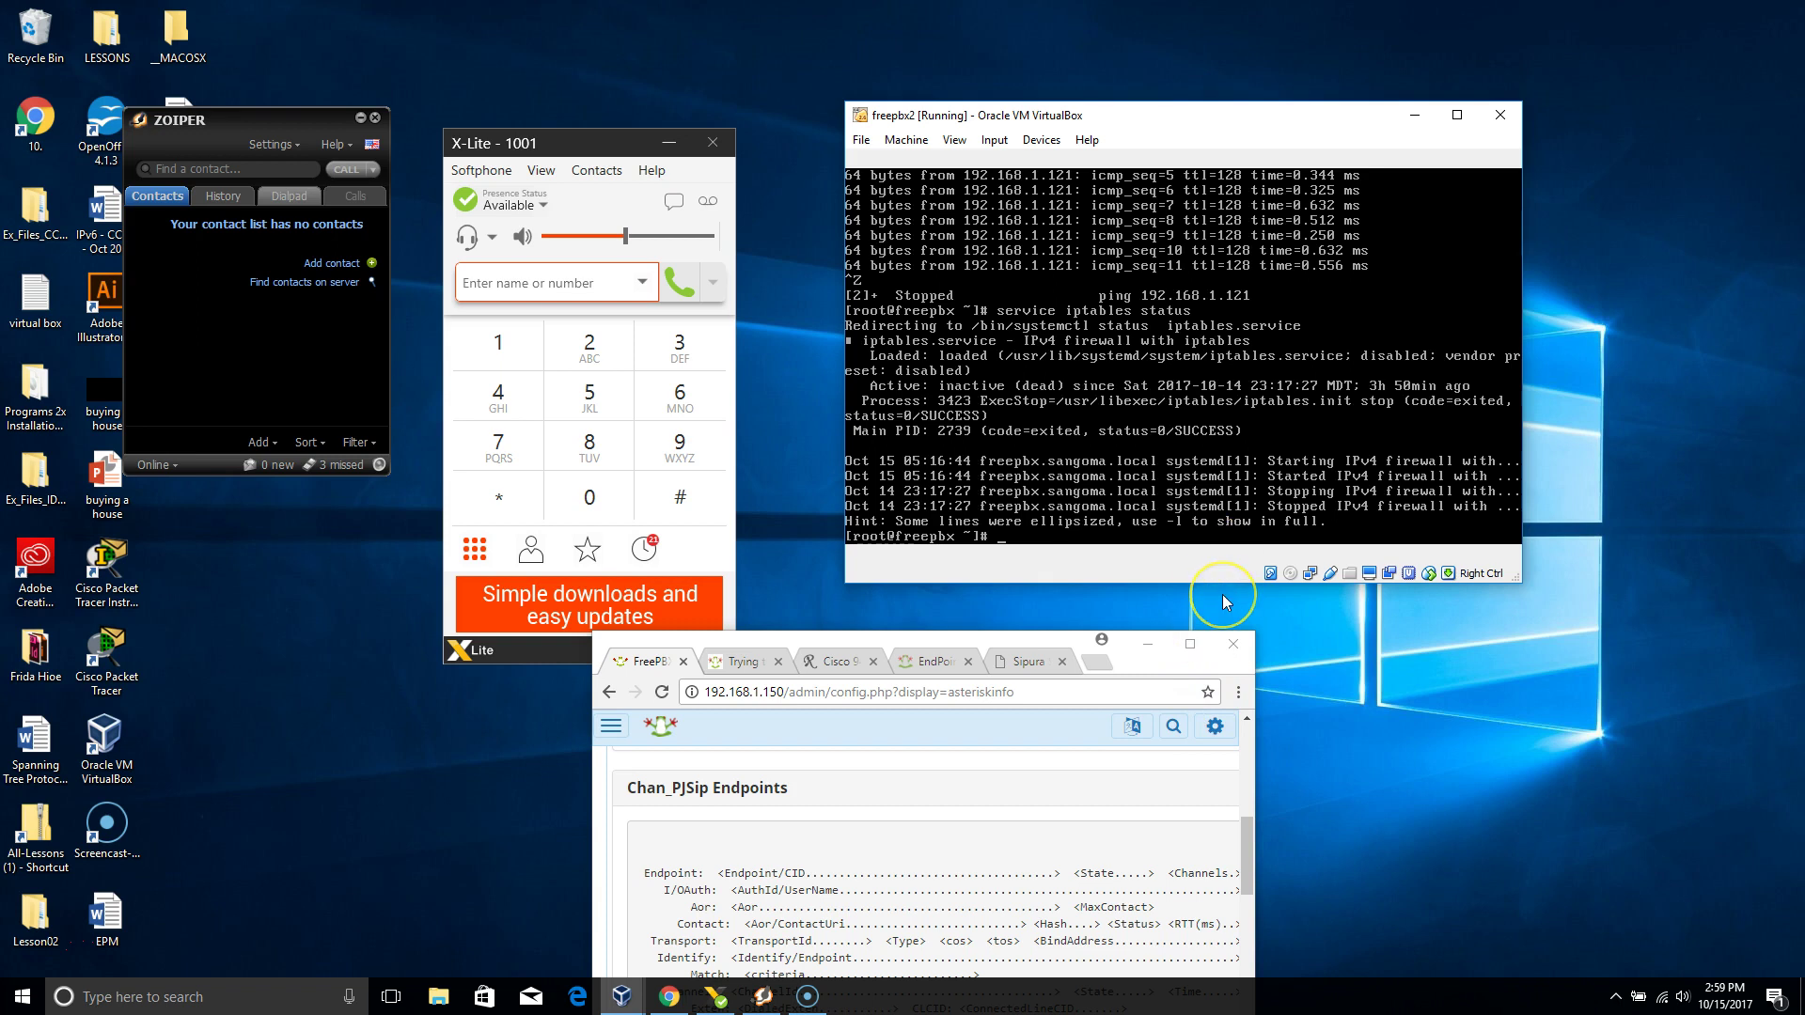
{"action": "key", "text": "Up"}
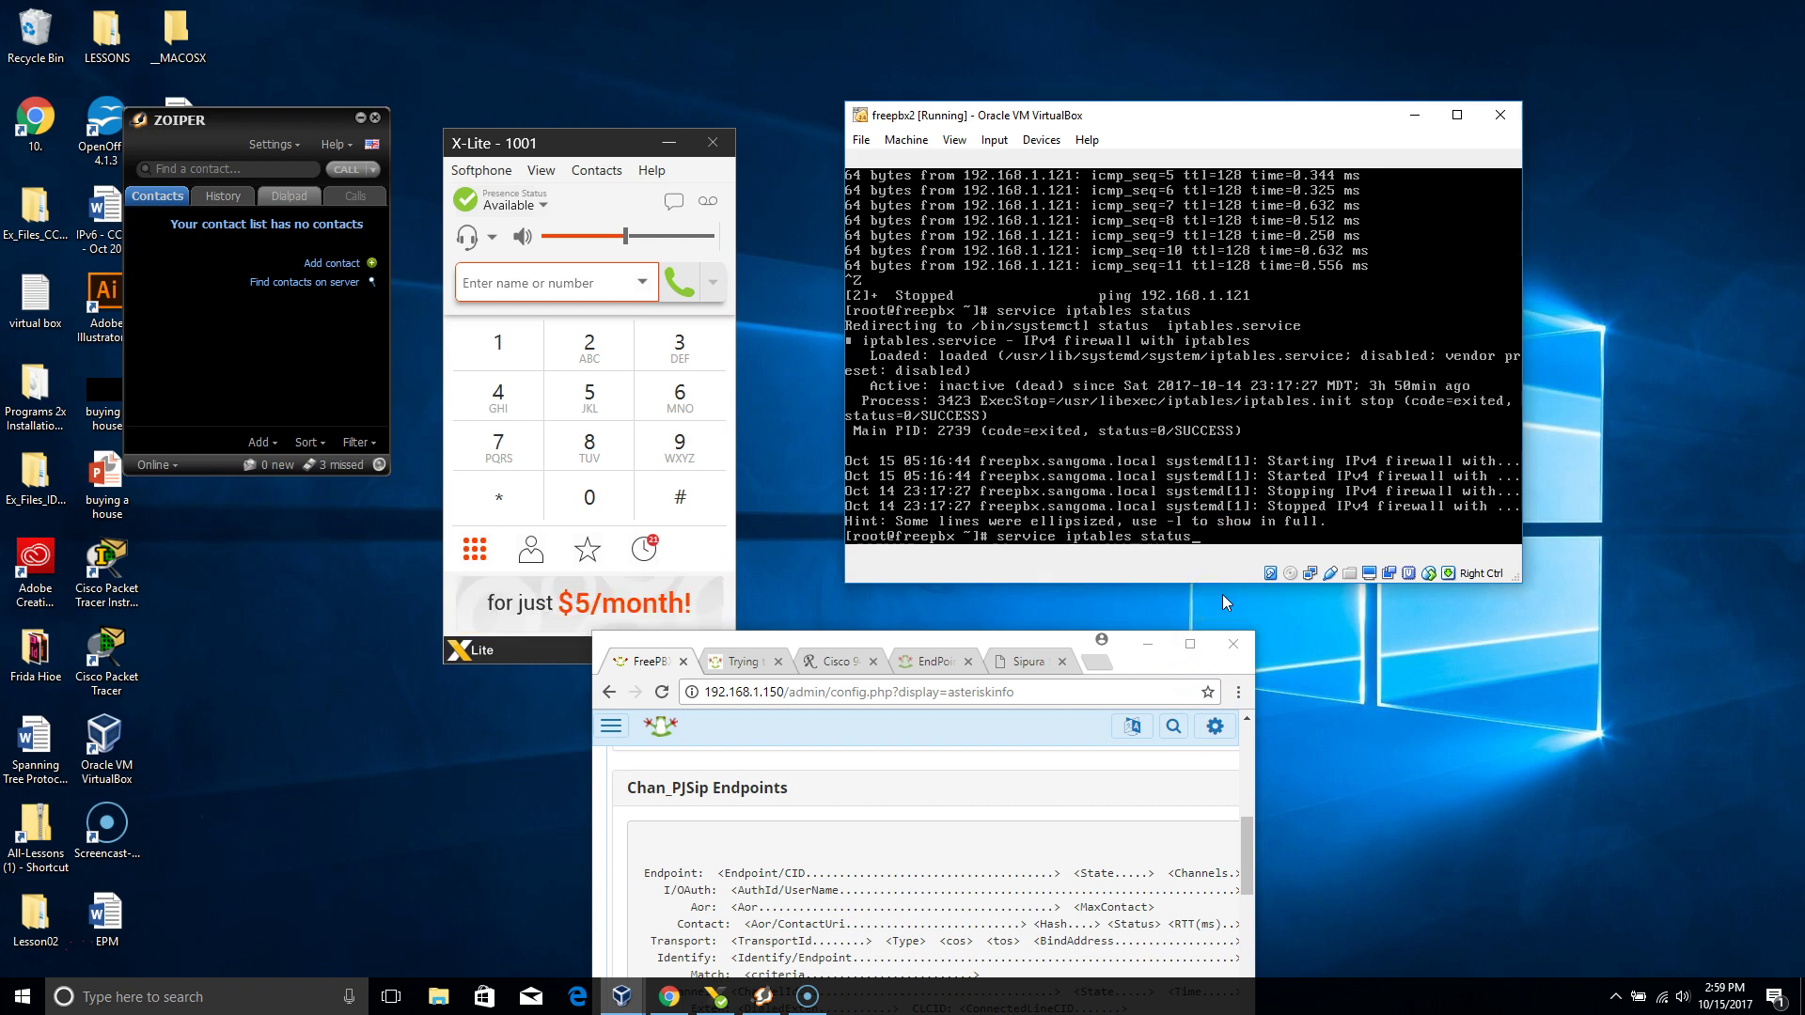
{"action": "type", "text": "op"}
{"action": "key", "text": "BackSpace"}
{"action": "key", "text": "BackSpace"}
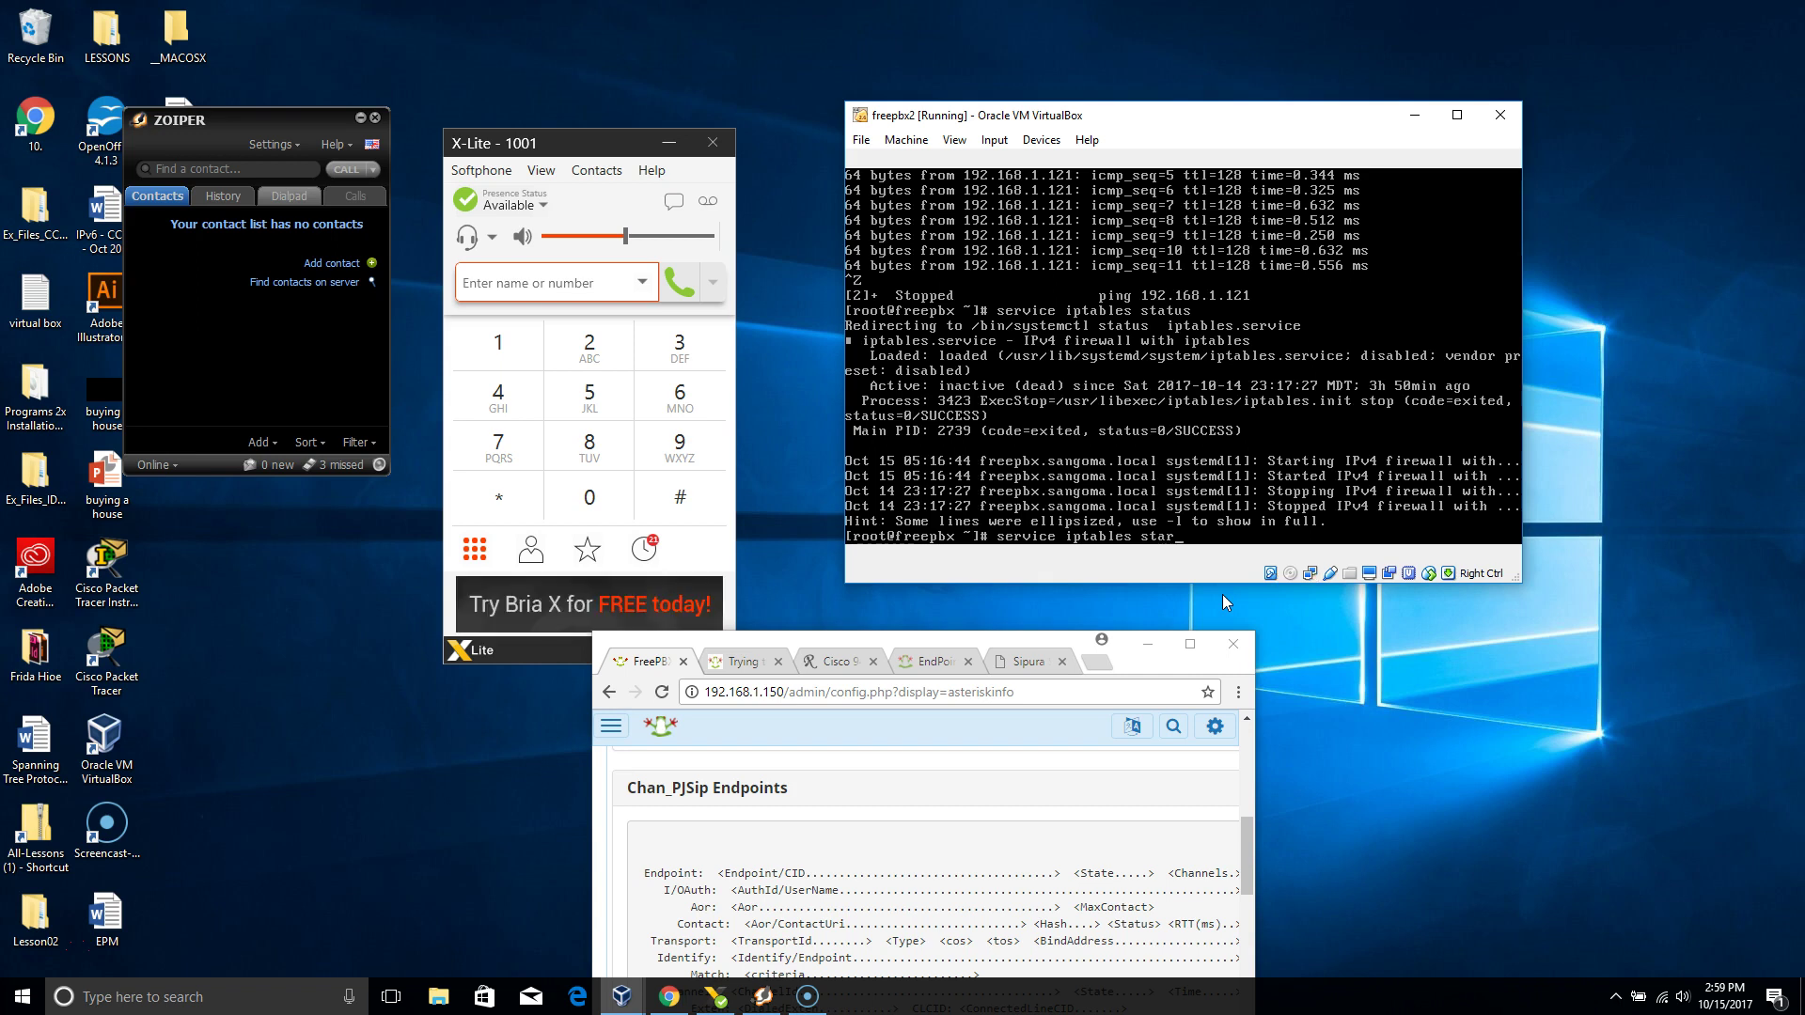
{"action": "key", "text": "BackSpace"}
{"action": "key", "text": "BackSpace"}
{"action": "key", "text": "BackSpace"}
{"action": "key", "text": "BackSpace"}
{"action": "key", "text": "BackSpace"}
{"action": "key", "text": "BackSpace"}
{"action": "key", "text": "BackSpace"}
{"action": "key", "text": "BackSpace"}
{"action": "key", "text": "BackSpace"}
{"action": "key", "text": "BackSpace"}
{"action": "key", "text": "BackSpace"}
{"action": "key", "text": "BackSpace"}
{"action": "key", "text": "BackSpace"}
{"action": "key", "text": "BackSpace"}
{"action": "key", "text": "BackSpace"}
{"action": "key", "text": "BackSpace"}
{"action": "key", "text": "BackSpace"}
{"action": "key", "text": "BackSpace"}
{"action": "key", "text": "BackSpace"}
{"action": "key", "text": "BackSpace"}
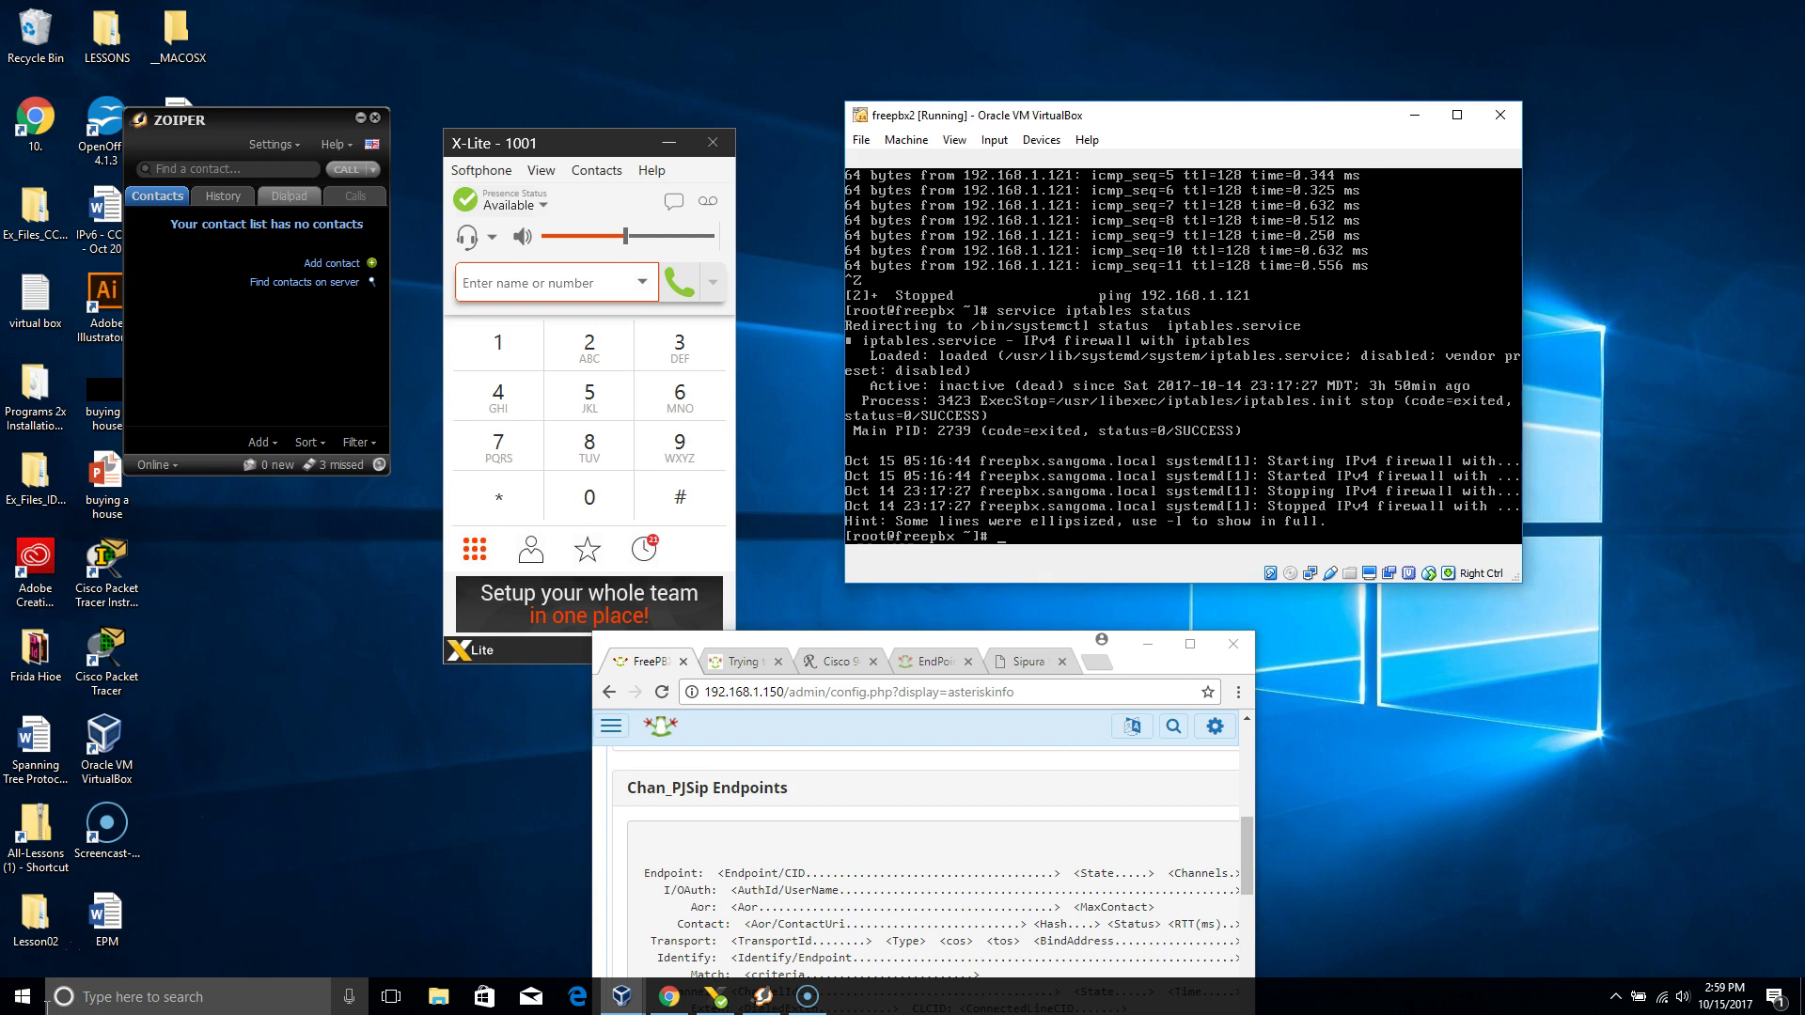
- Maximize the browser window, look at the Cisco SPA942 product page and open the Sipura SPA configuration page at 192.168.1.160
{"action": "left_click", "coordinate": [1190, 645]}
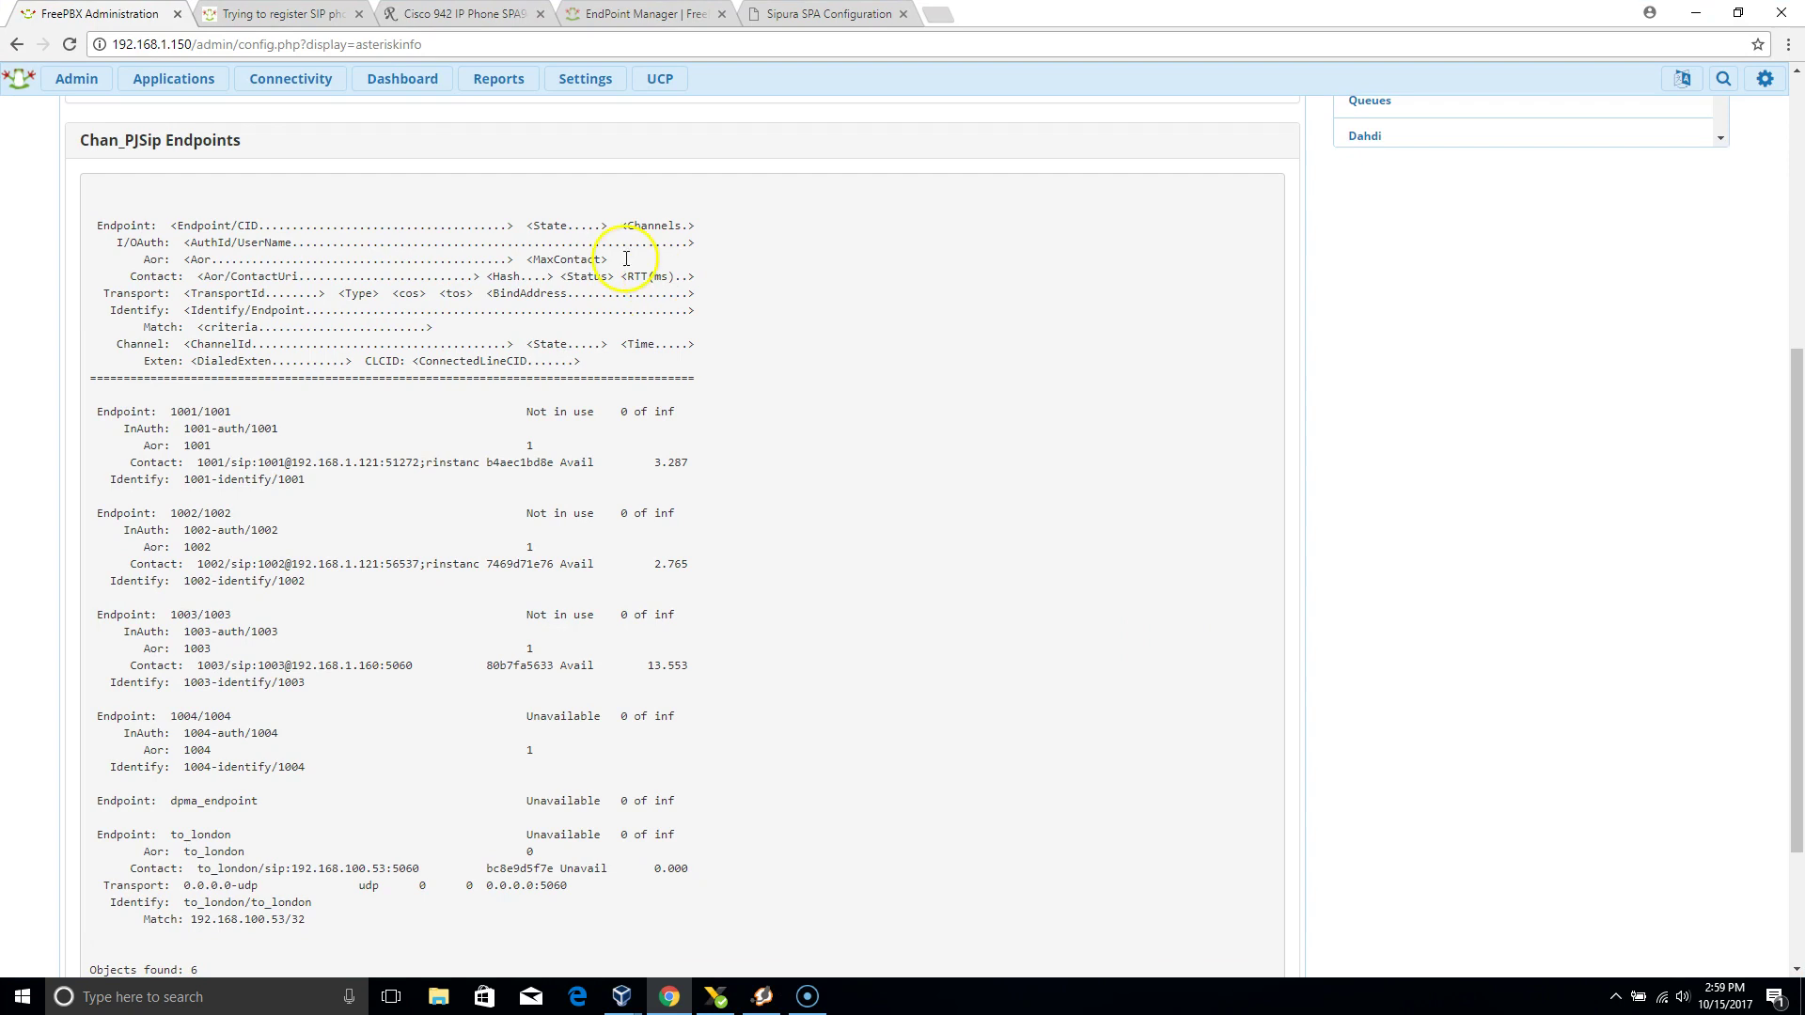
{"action": "left_click", "coordinate": [460, 13]}
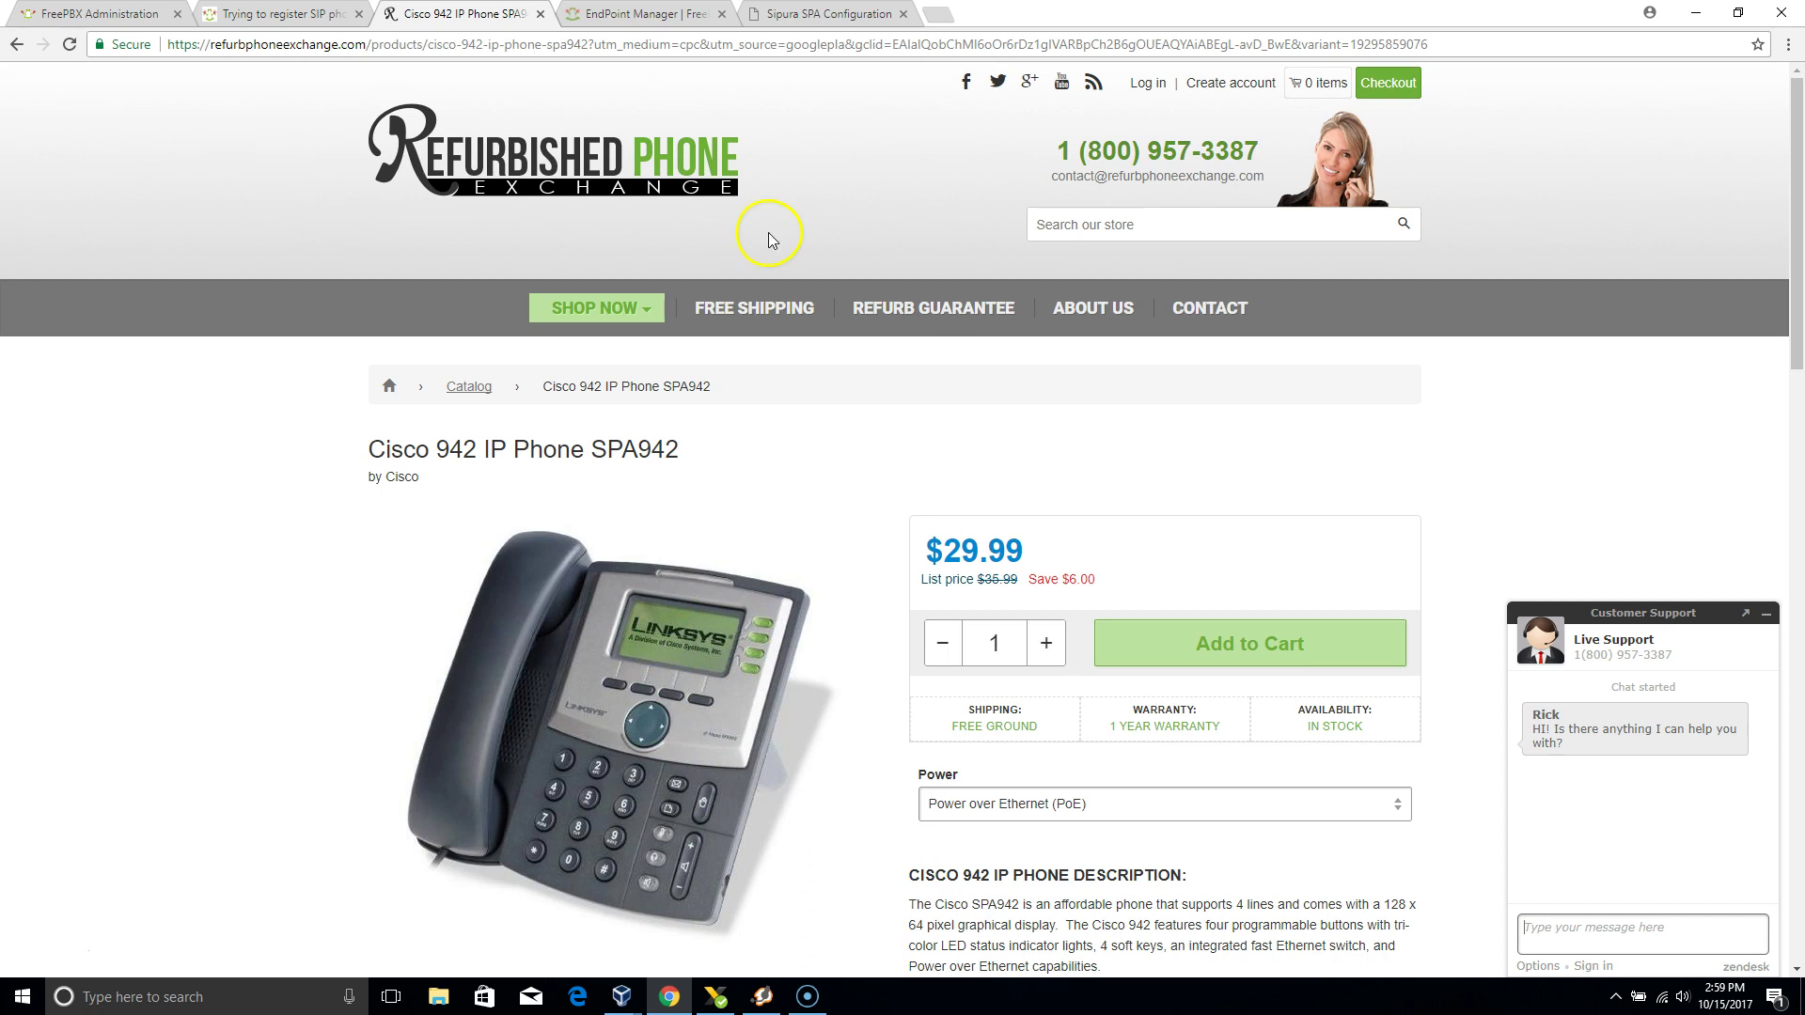
{"action": "left_click", "coordinate": [773, 17]}
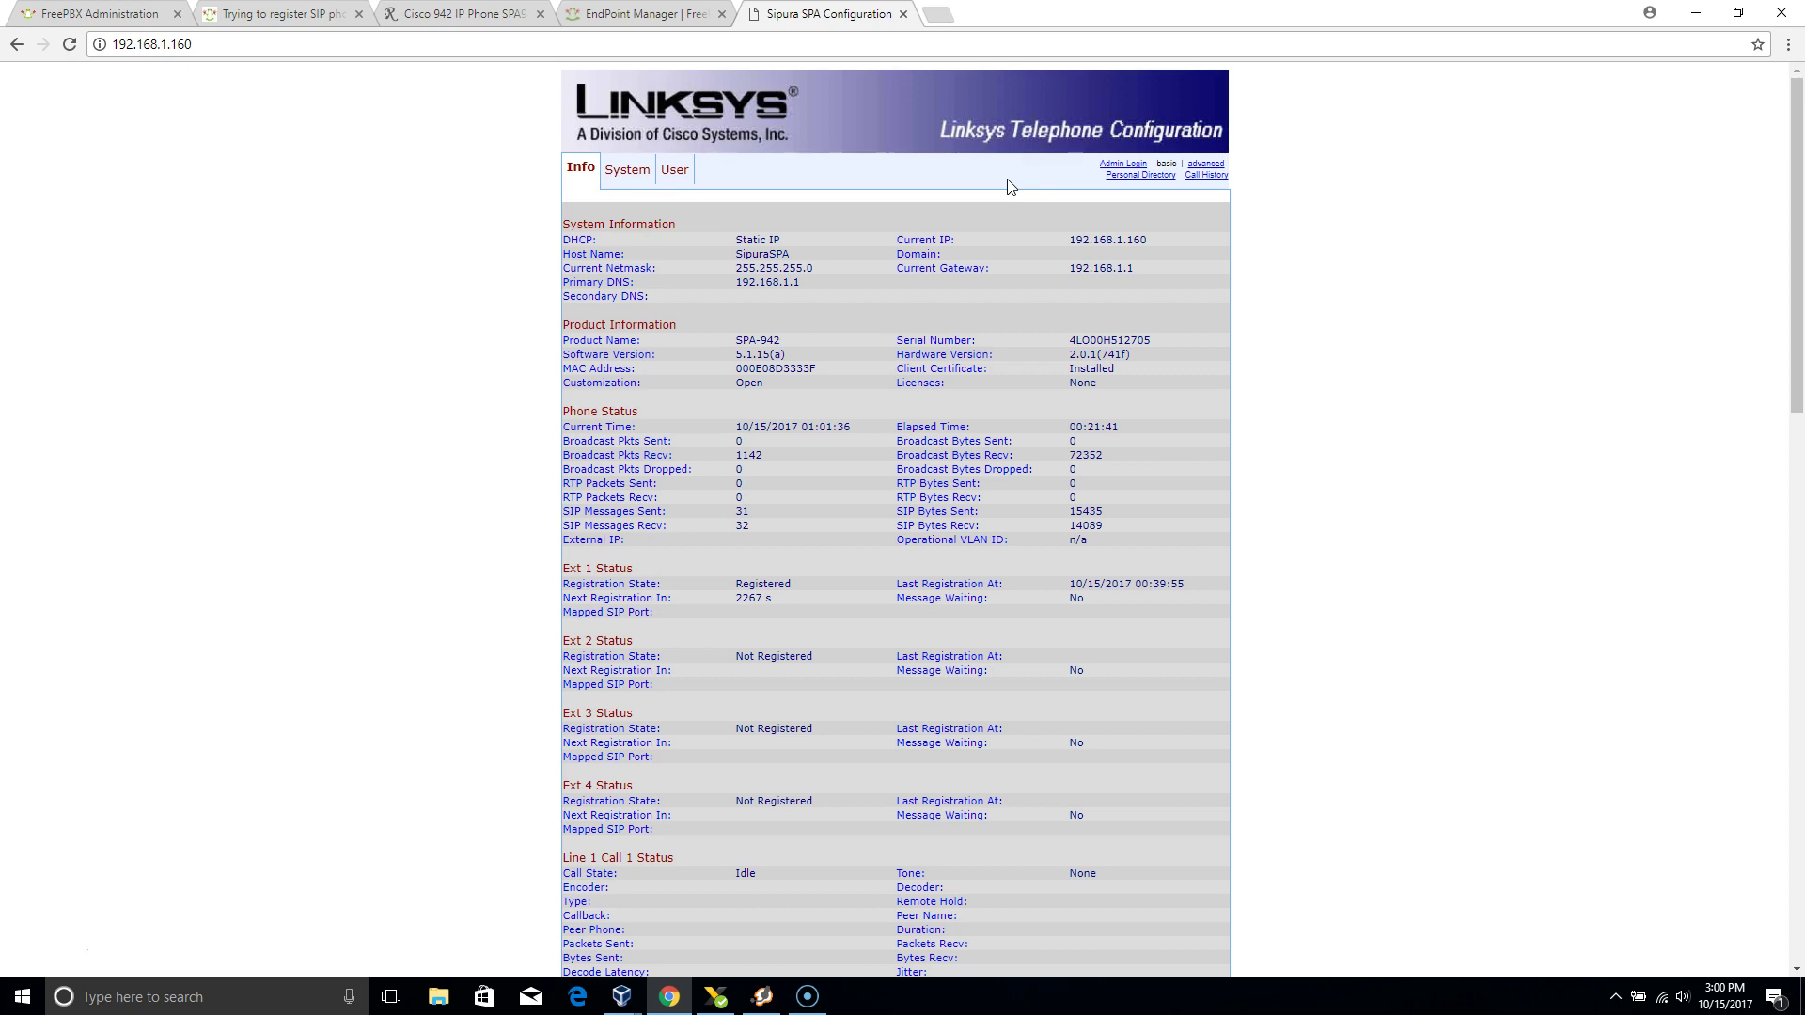
- Switch the Linksys phone's configuration to the advanced user view and review its System and User settings
{"action": "left_click", "coordinate": [1206, 163]}
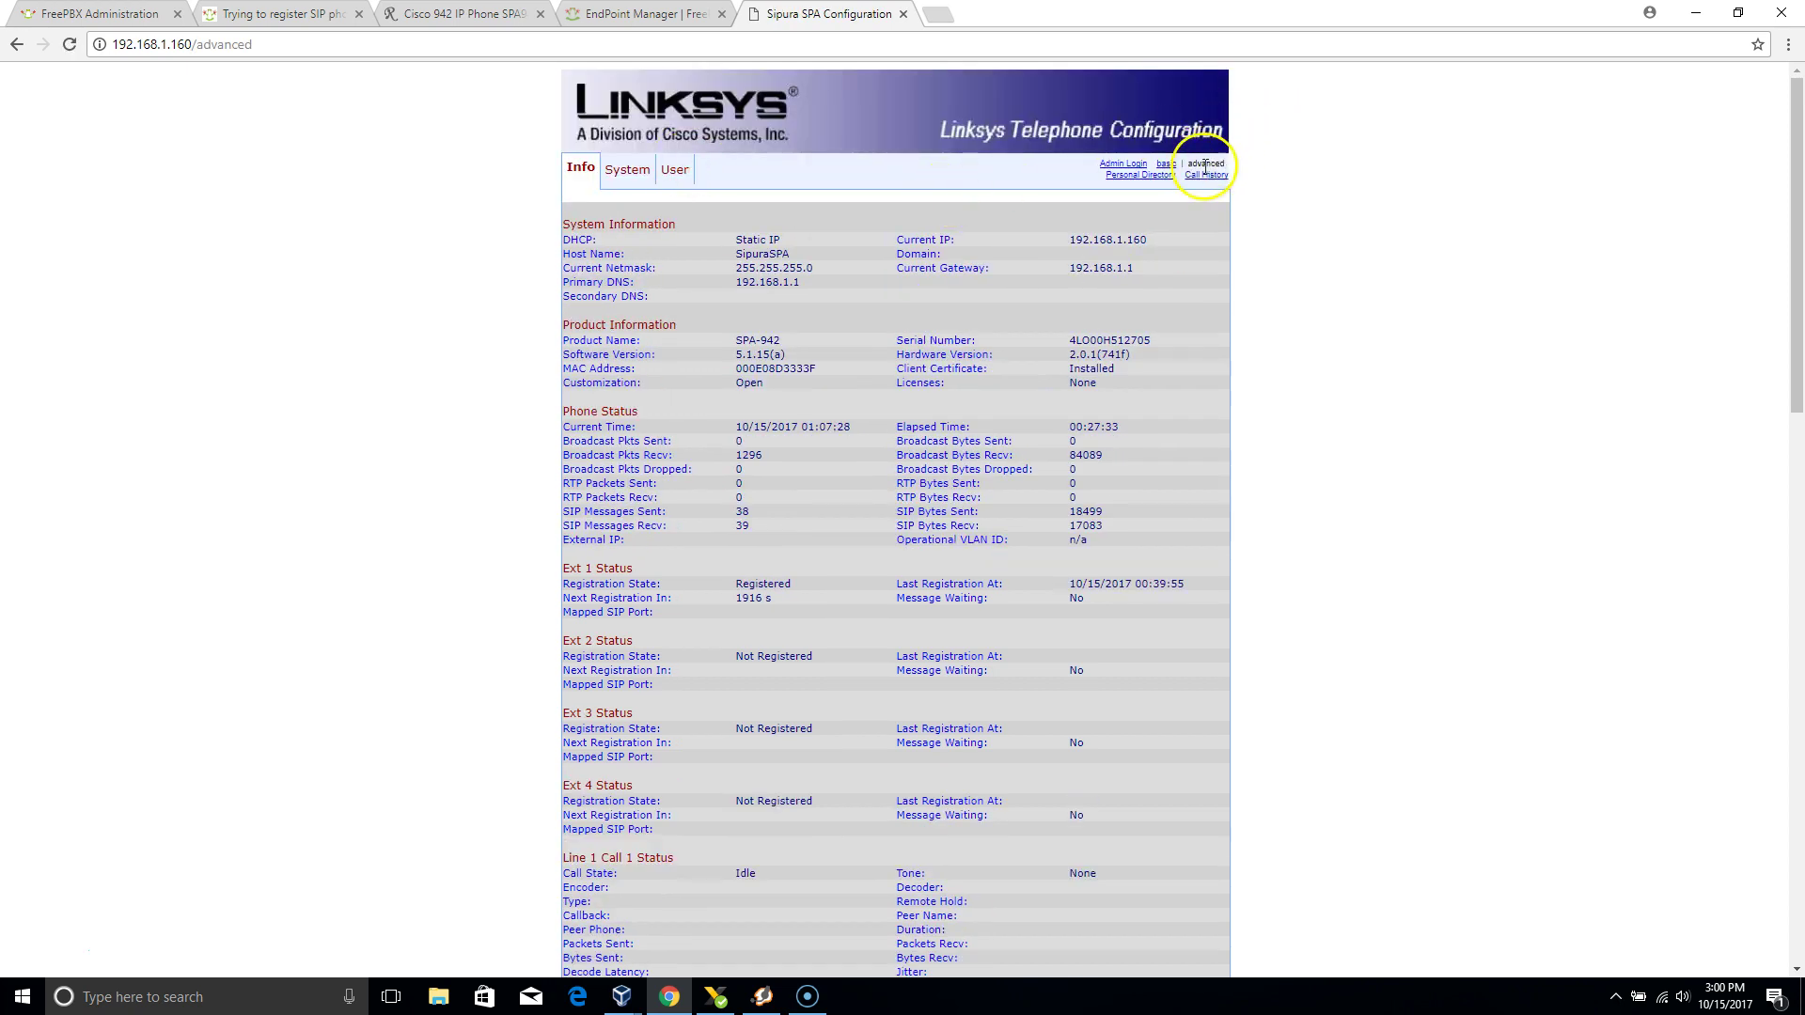
{"action": "left_click", "coordinate": [636, 170]}
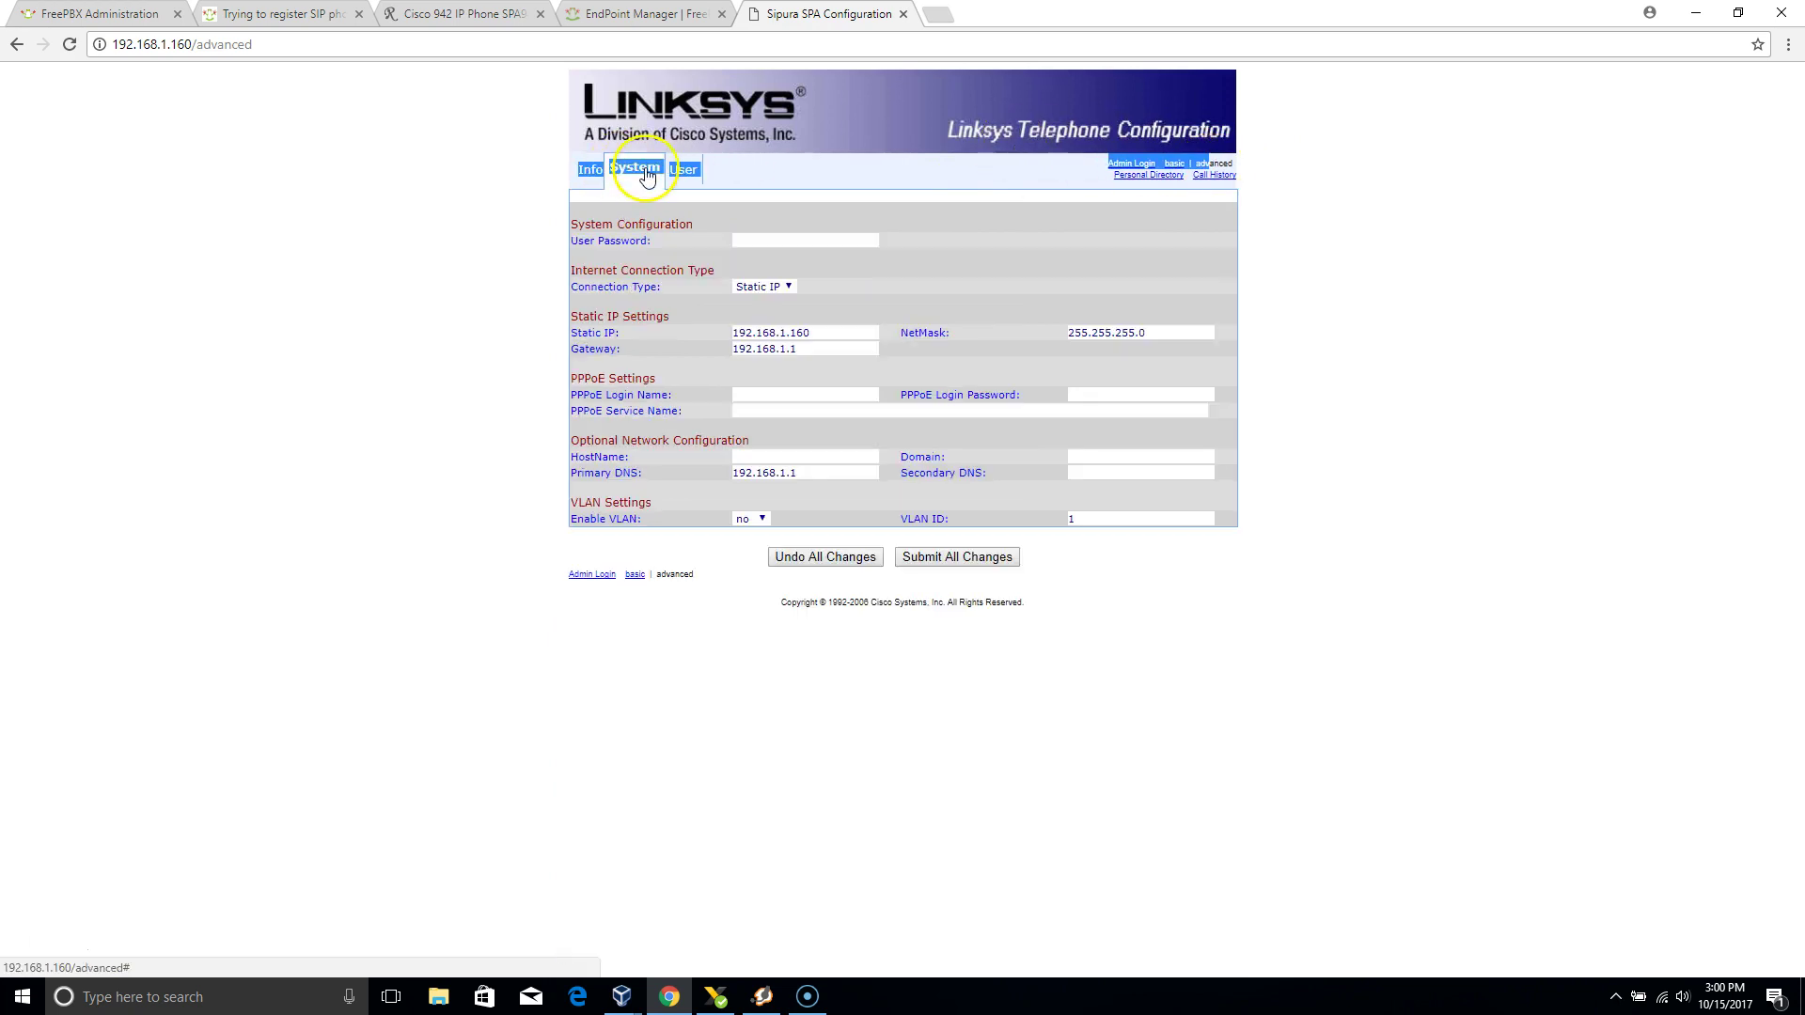
{"action": "left_click", "coordinate": [685, 178]}
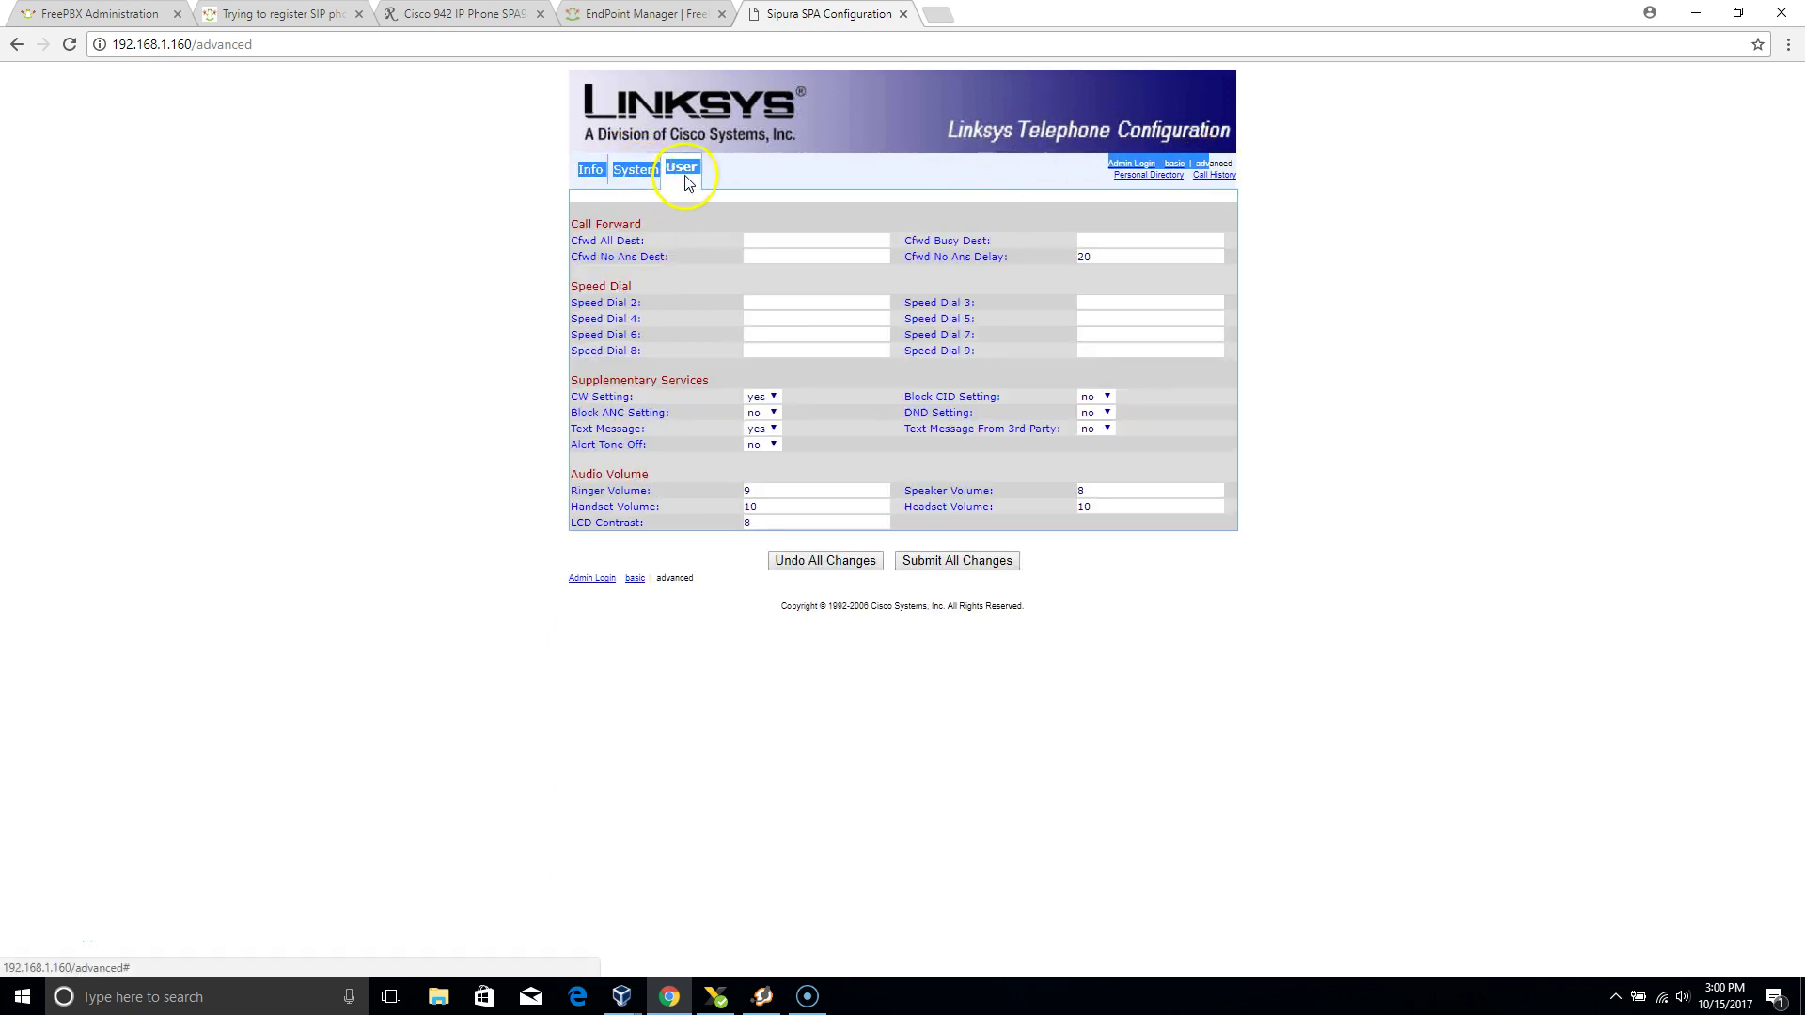
{"action": "left_click", "coordinate": [575, 177]}
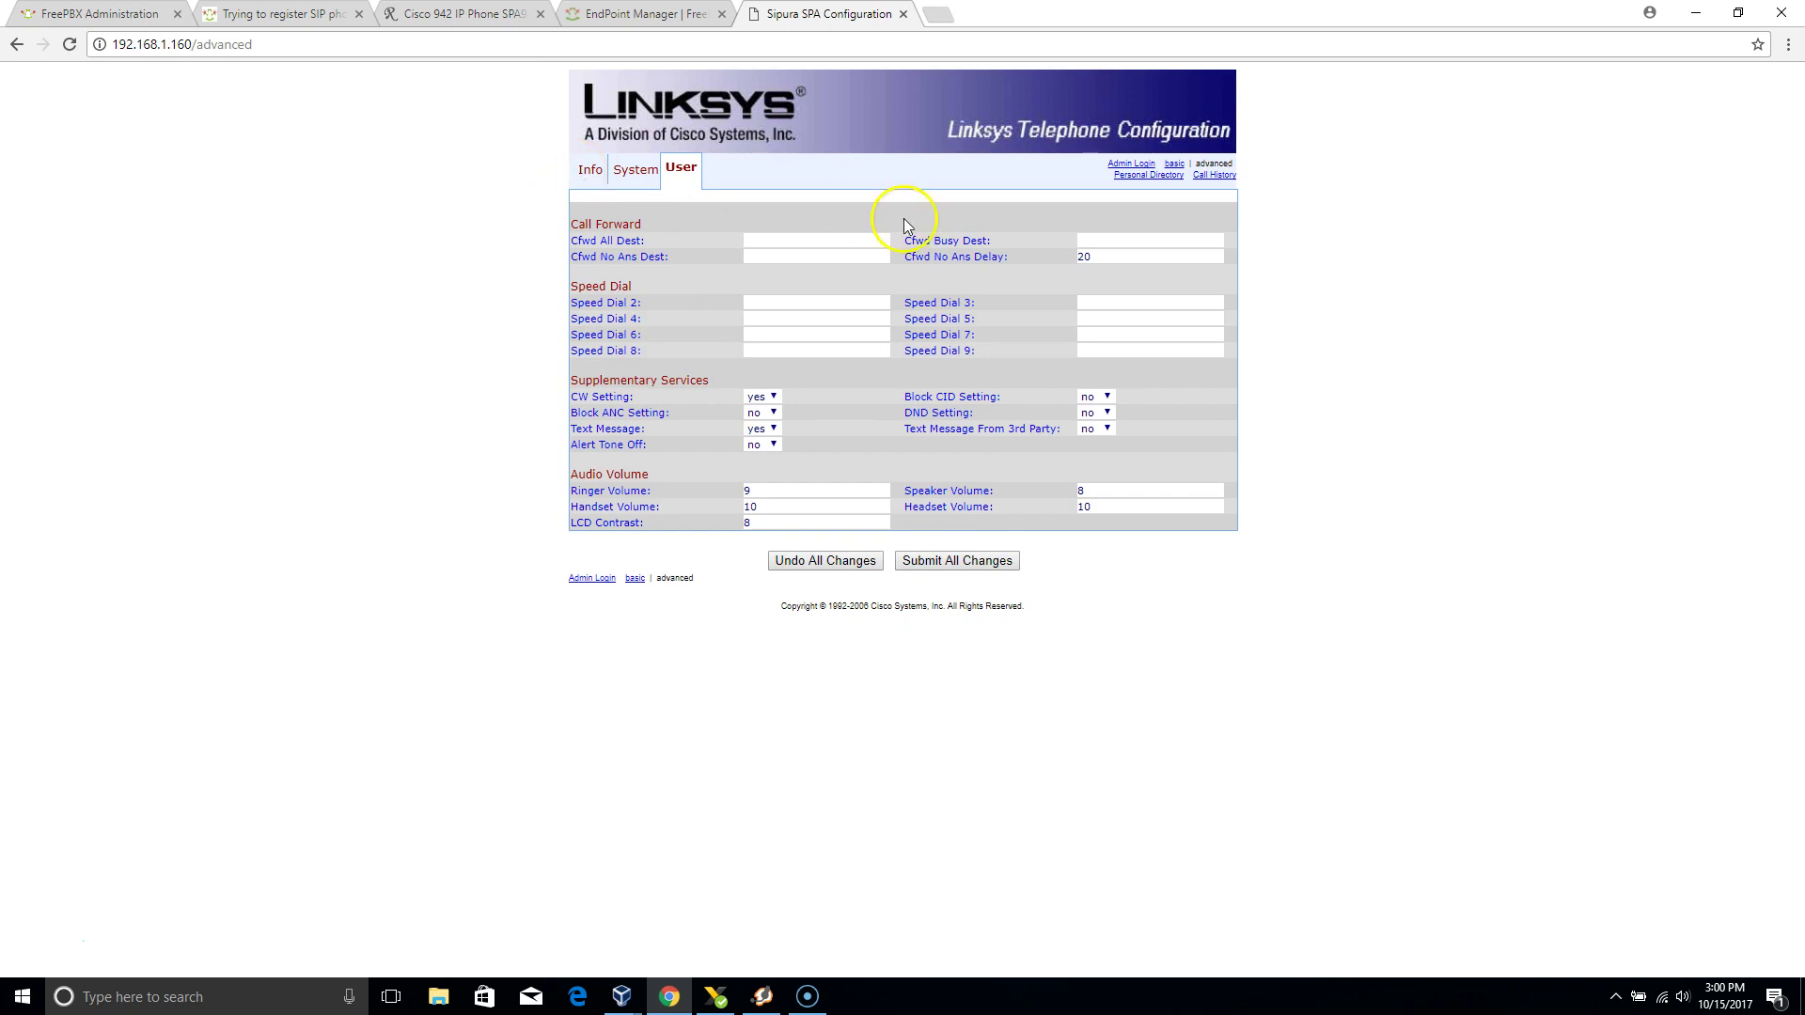
- Switch the phone's configuration to admin access and review the basic Phone and Ext 1 settings
{"action": "left_click", "coordinate": [1128, 166]}
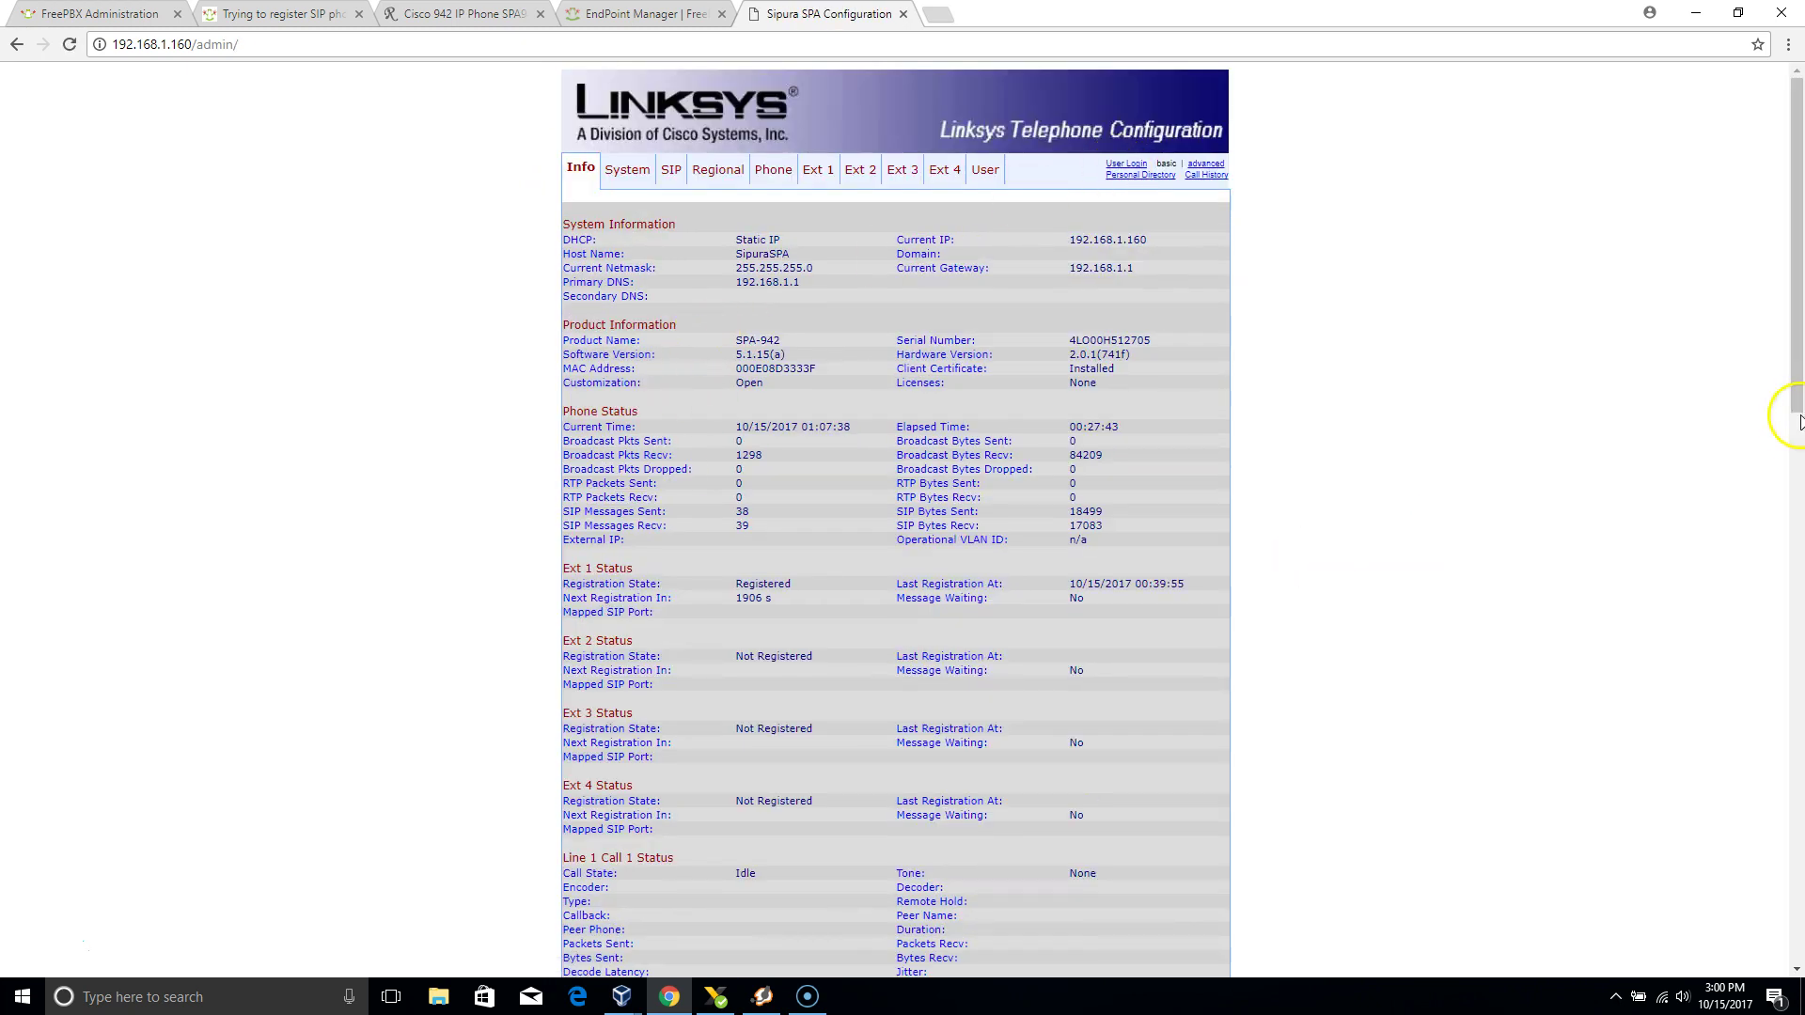
{"action": "left_click_drag", "start_coordinate": [1794, 364], "coordinate": [1801, 182]}
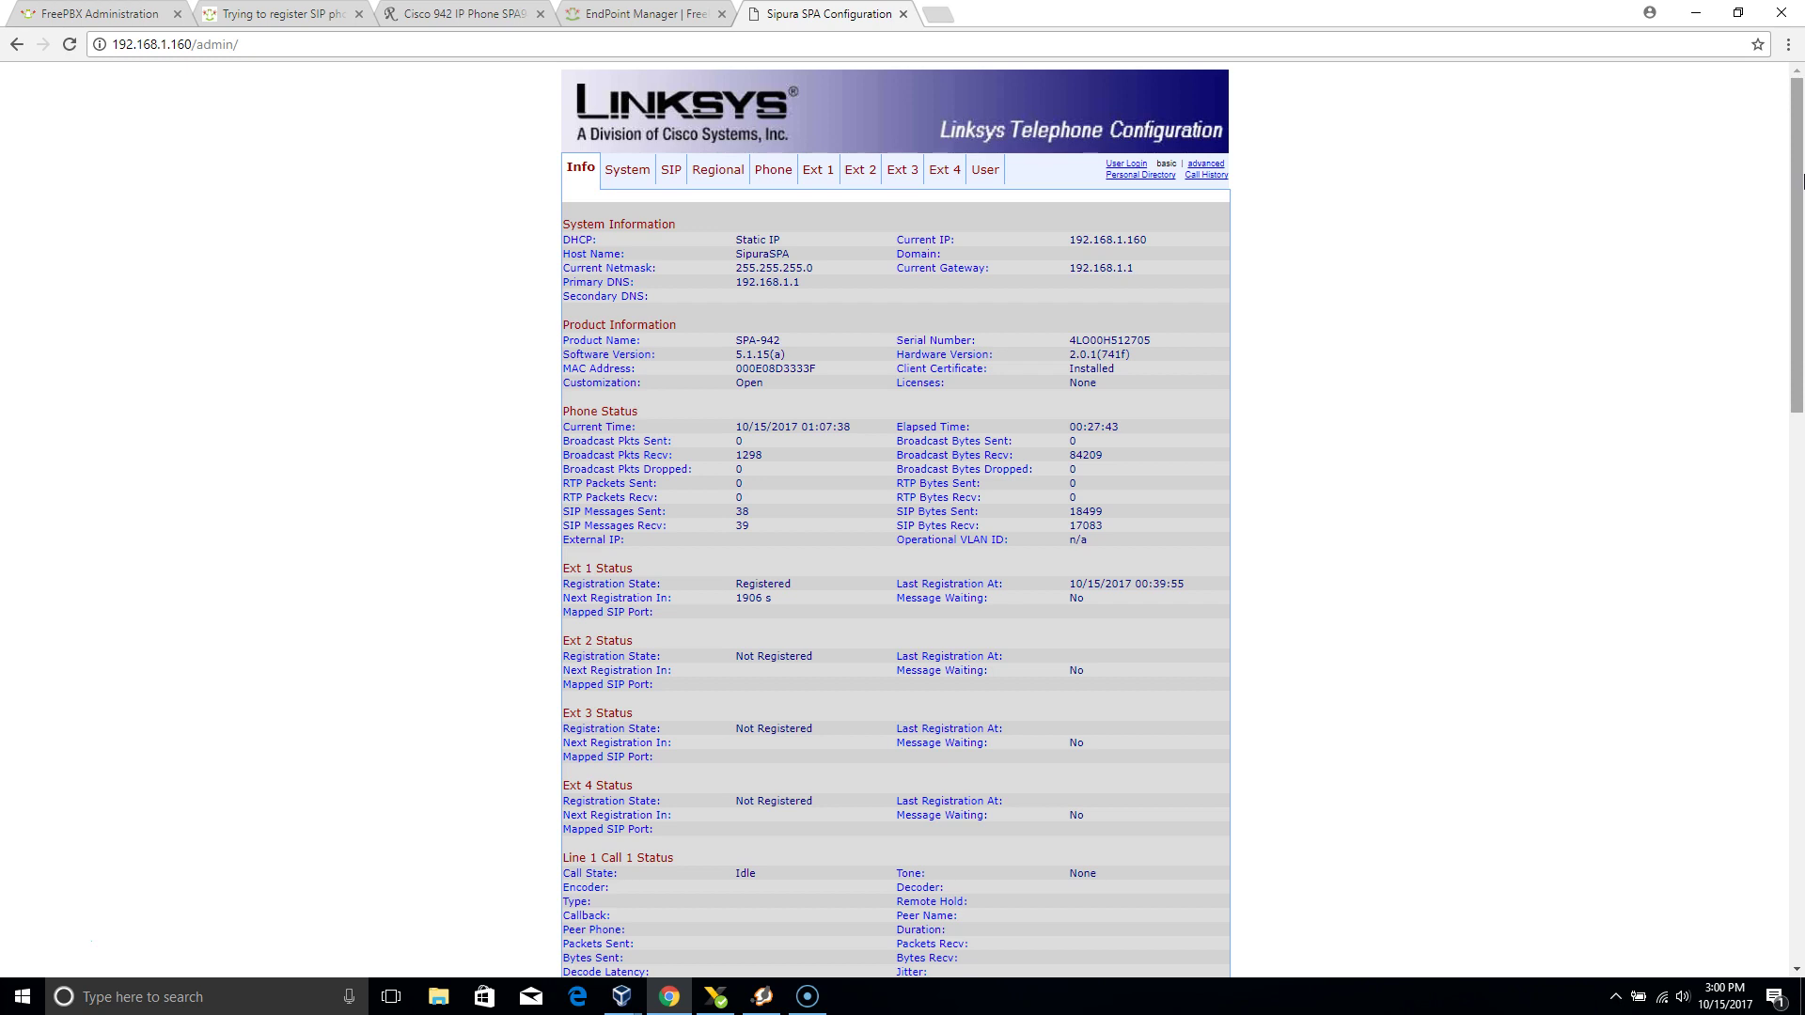
{"action": "left_click", "coordinate": [774, 172]}
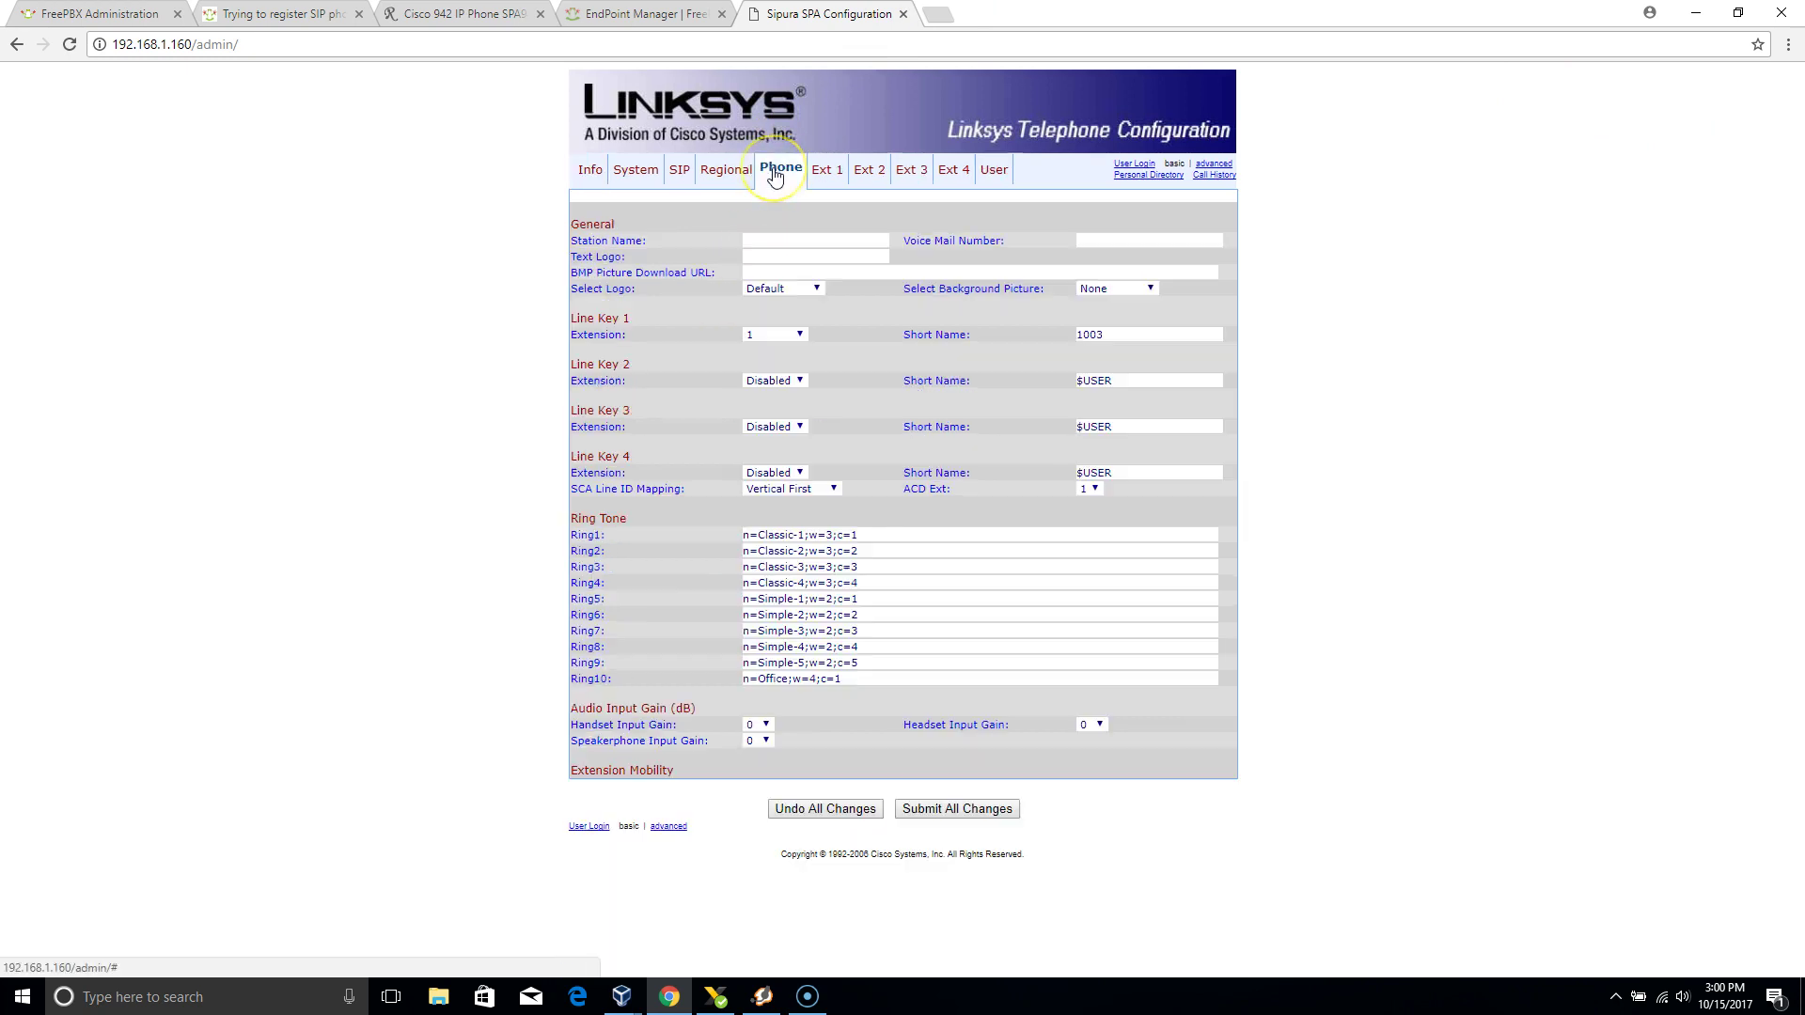
{"action": "left_click", "coordinate": [822, 174]}
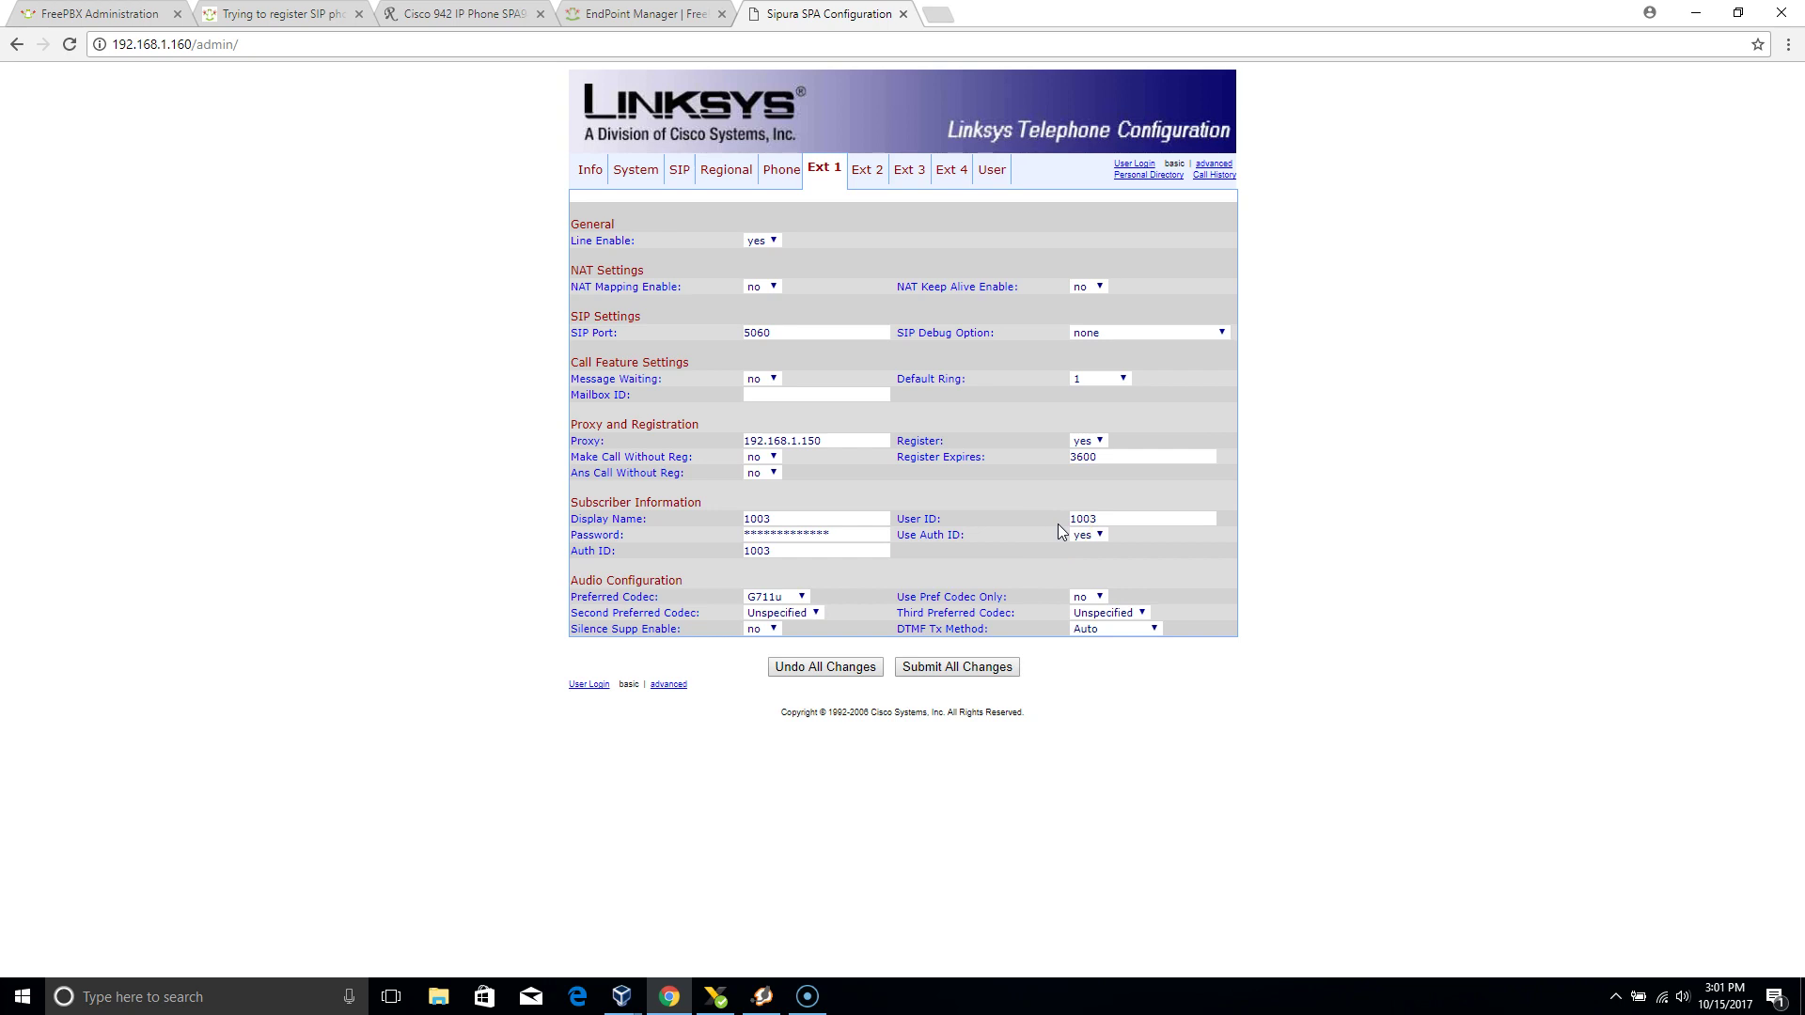
- Switch to the advanced admin view and examine all Ext 1 settings, including proxy and registration, subscriber information and dial plan
{"action": "left_click", "coordinate": [1215, 164]}
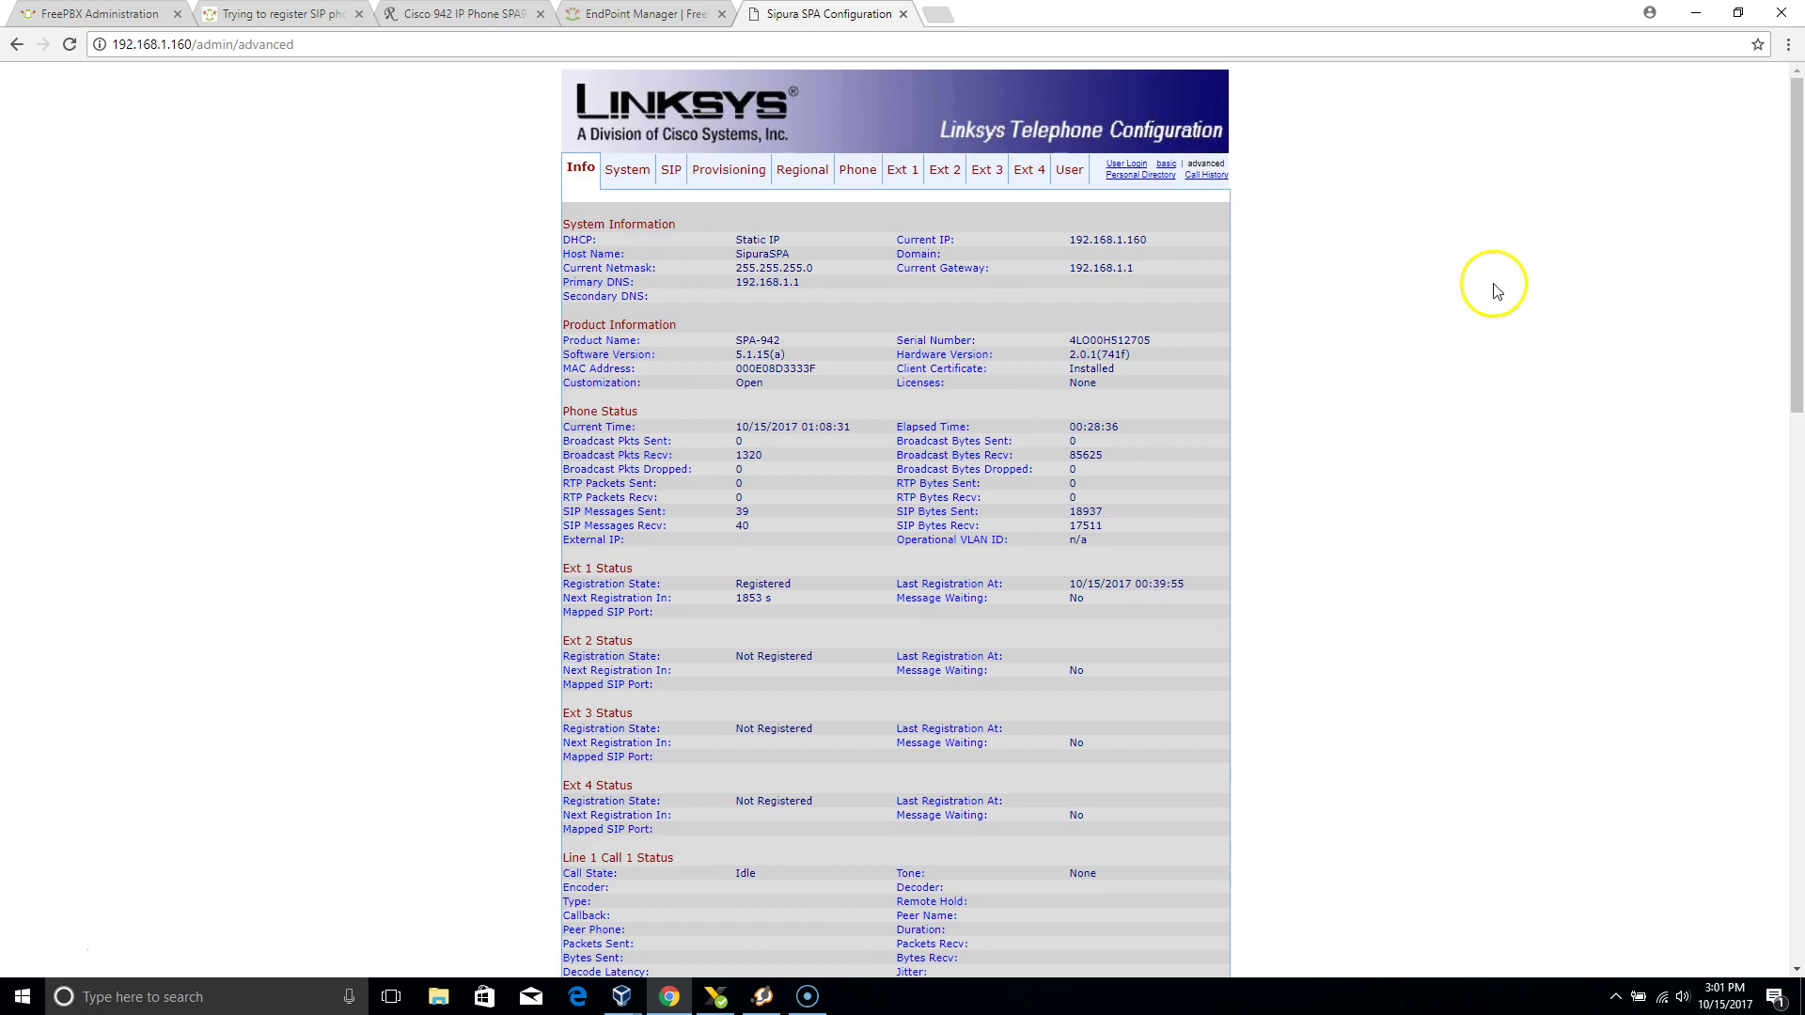
{"action": "left_click", "coordinate": [903, 169]}
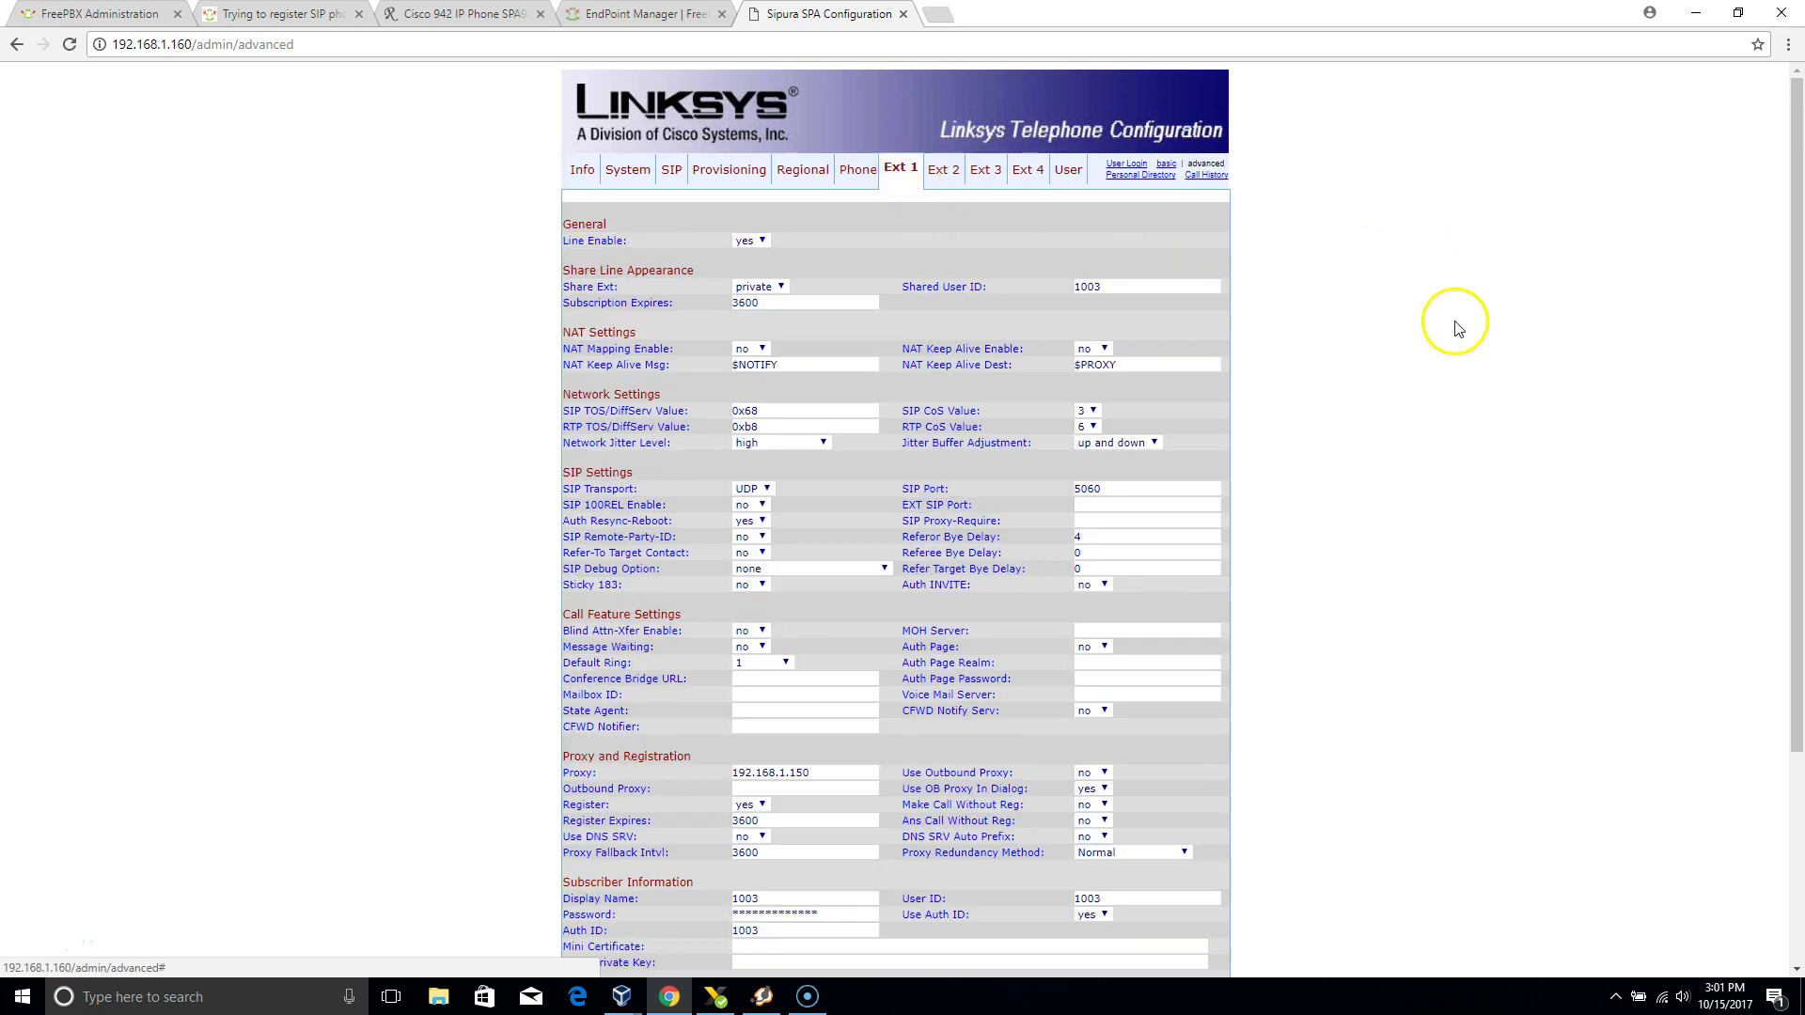
{"action": "left_click_drag", "start_coordinate": [1796, 293], "coordinate": [1798, 517]}
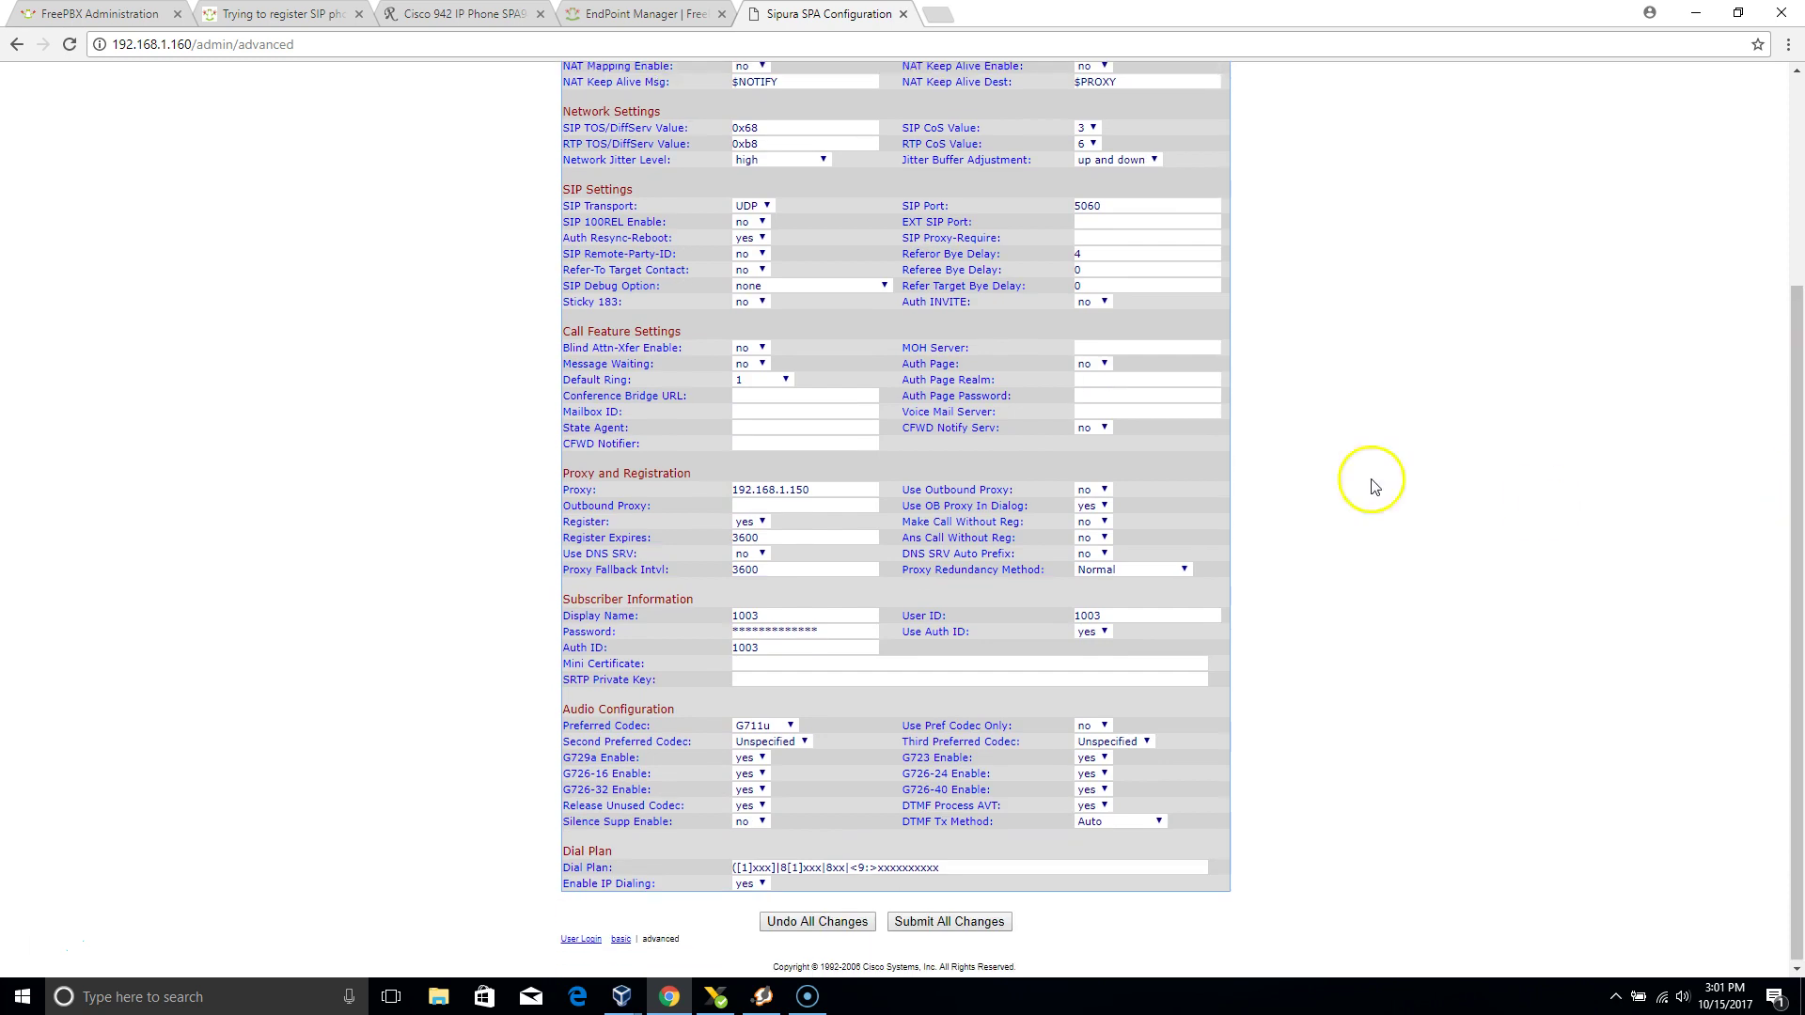
{"action": "scroll", "coordinate": [1373, 486], "scroll_direction": "up", "scroll_amount": 1}
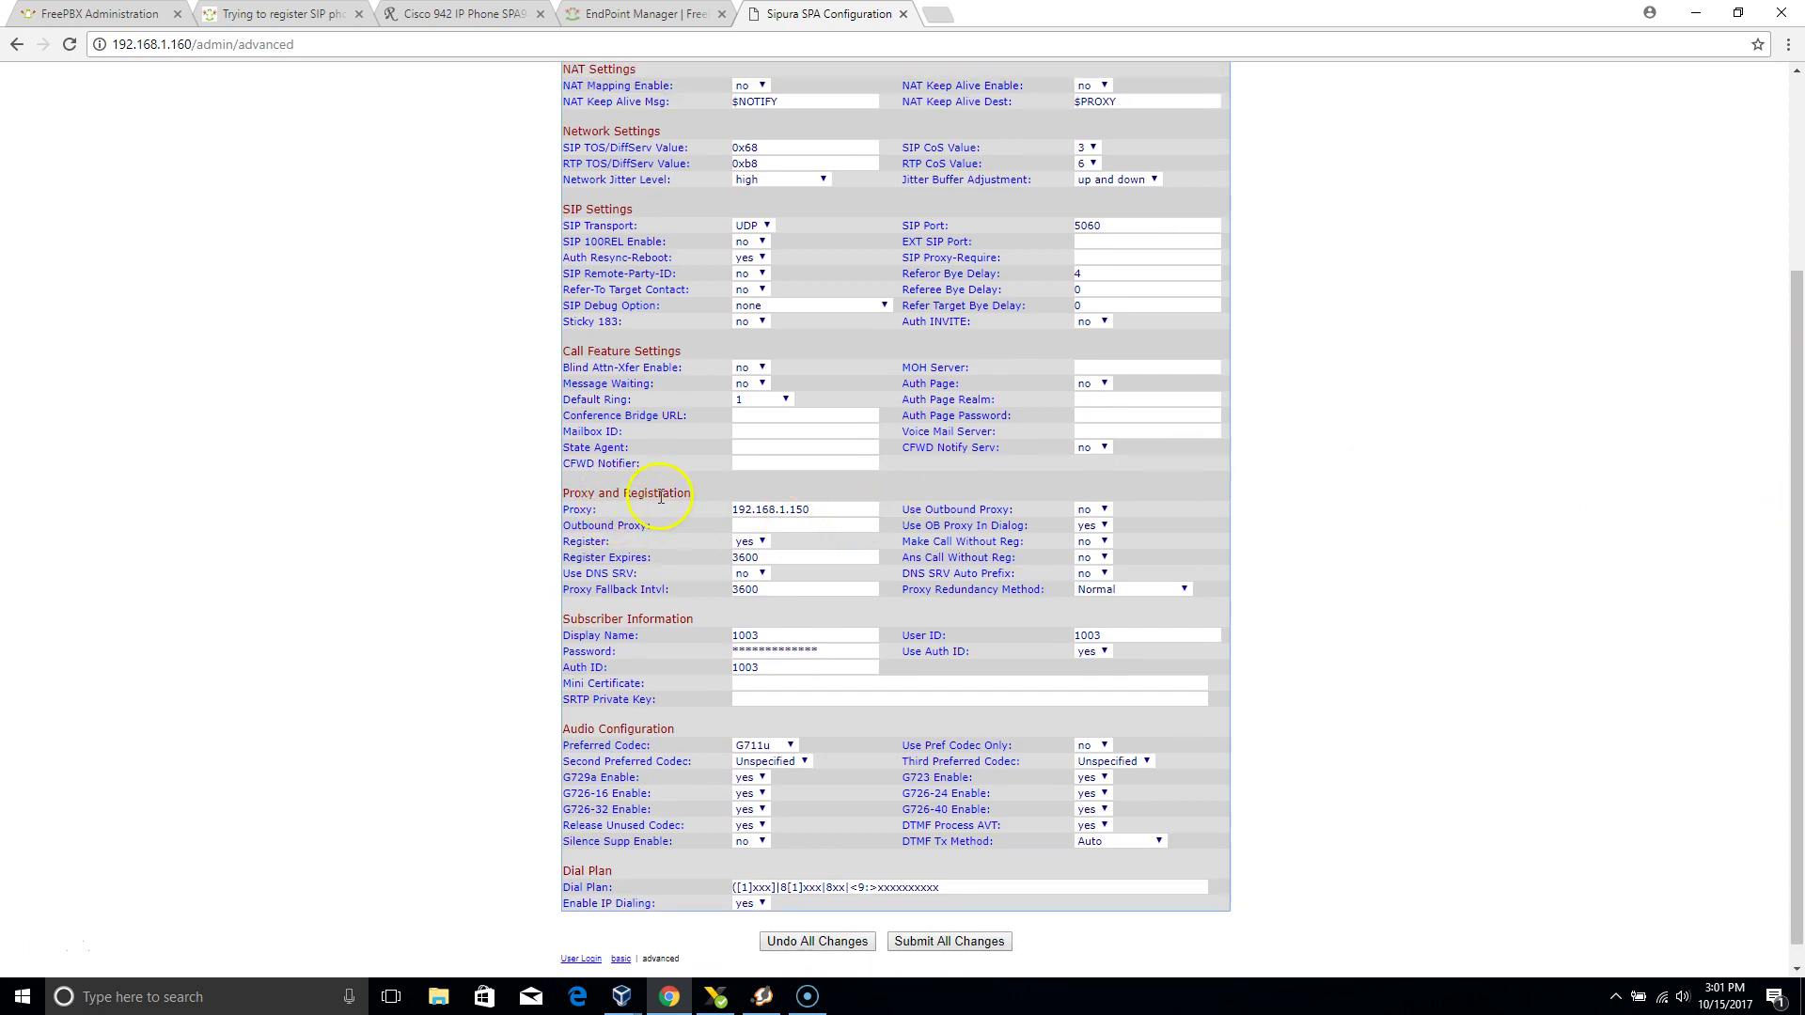
{"action": "left_click", "coordinate": [823, 524]}
{"action": "left_click", "coordinate": [872, 905]}
{"action": "left_click", "coordinate": [910, 948]}
{"action": "left_click", "coordinate": [898, 948]}
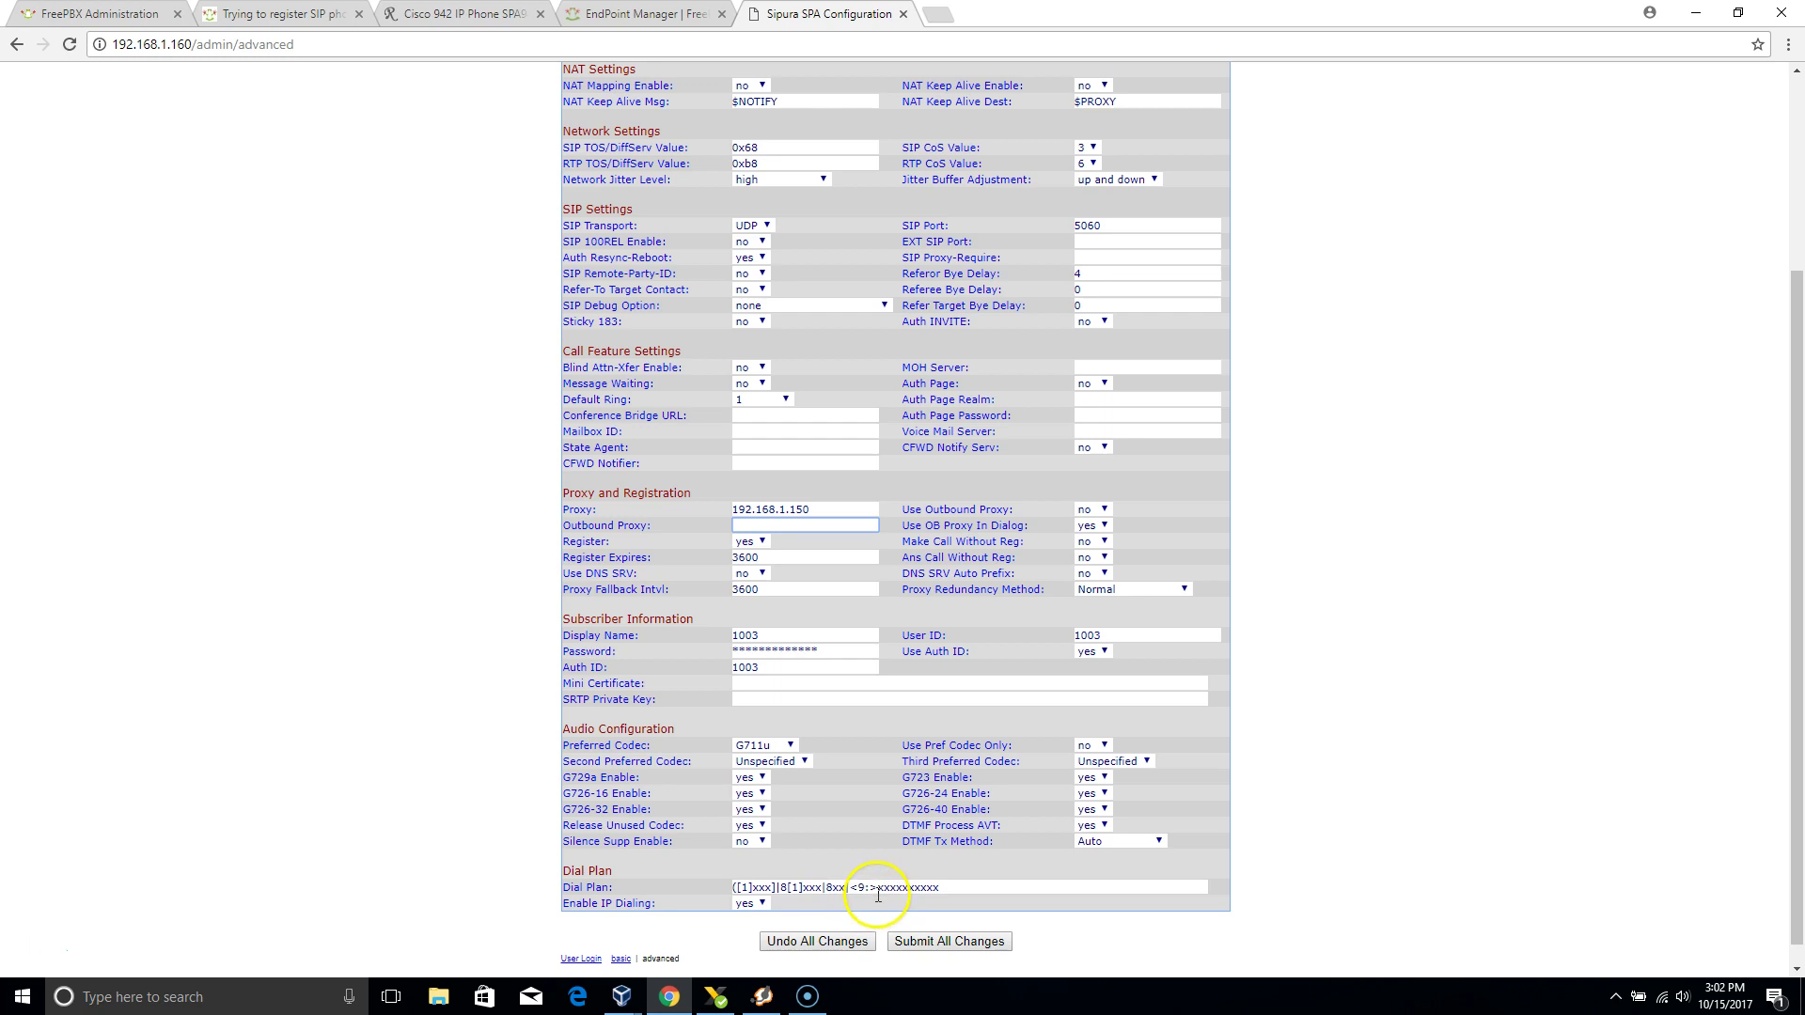
{"action": "left_click", "coordinate": [970, 885]}
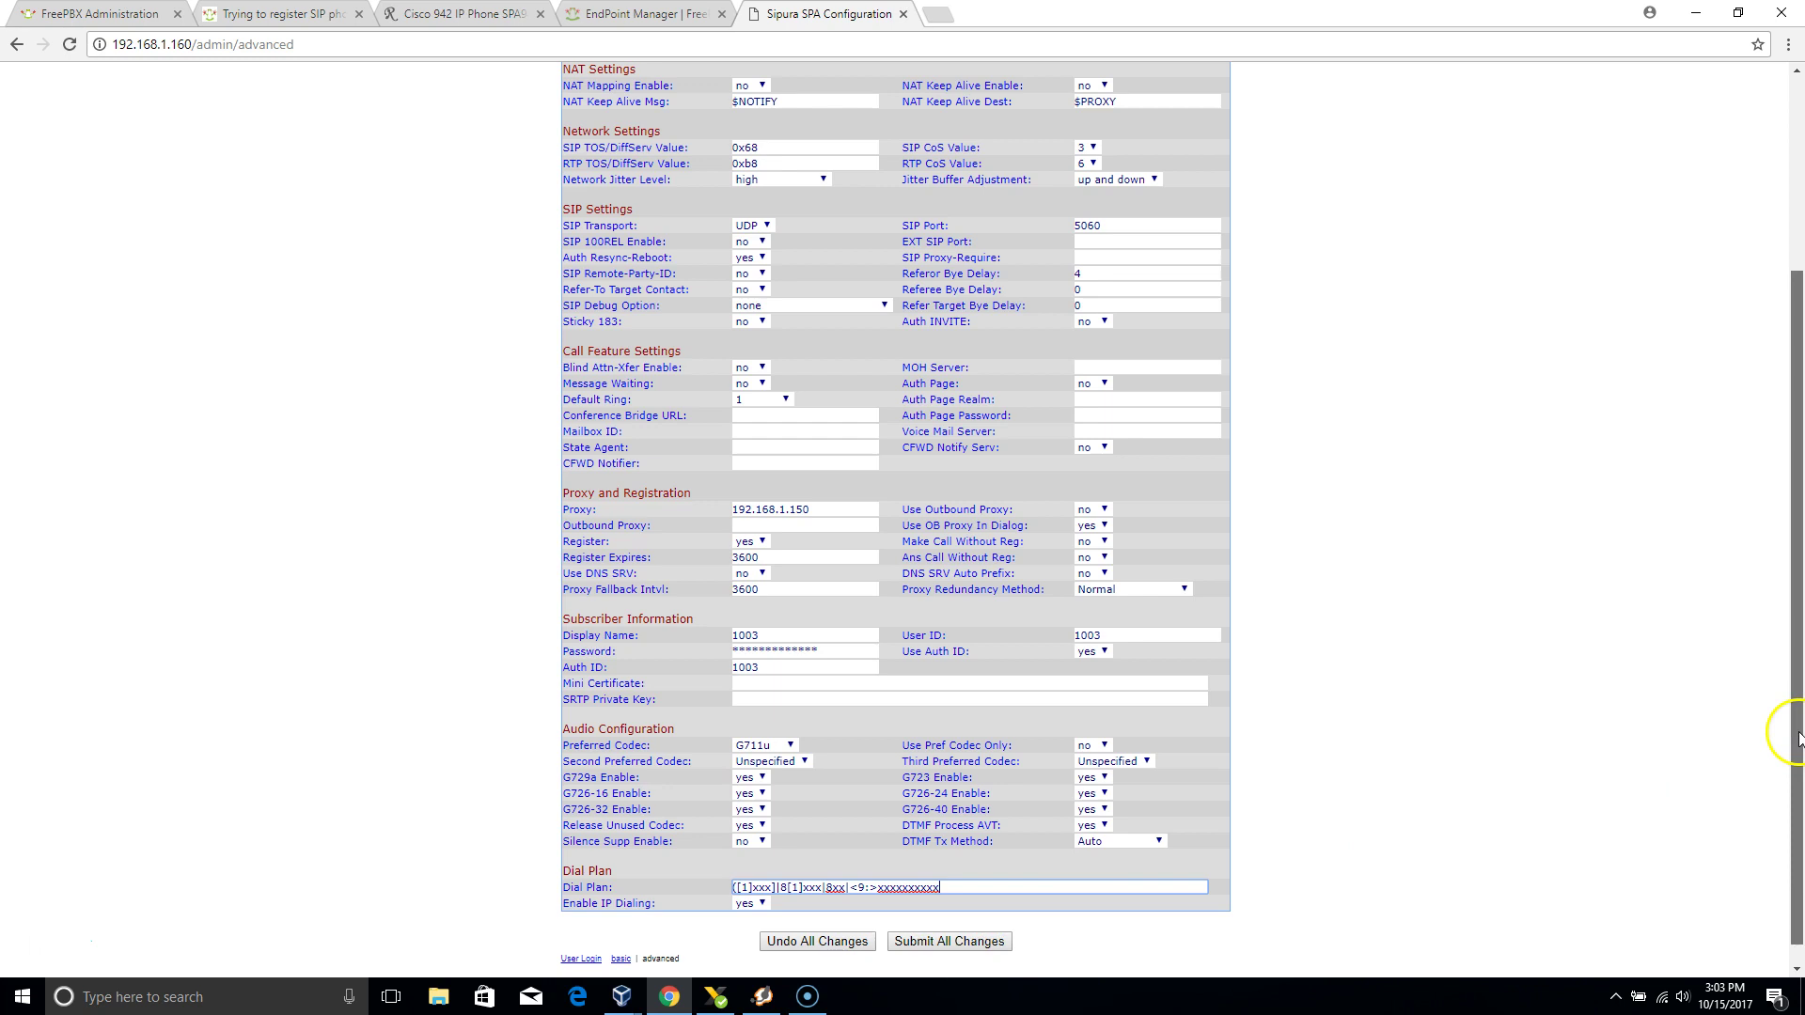
{"action": "left_click_drag", "start_coordinate": [1798, 738], "coordinate": [1784, 435]}
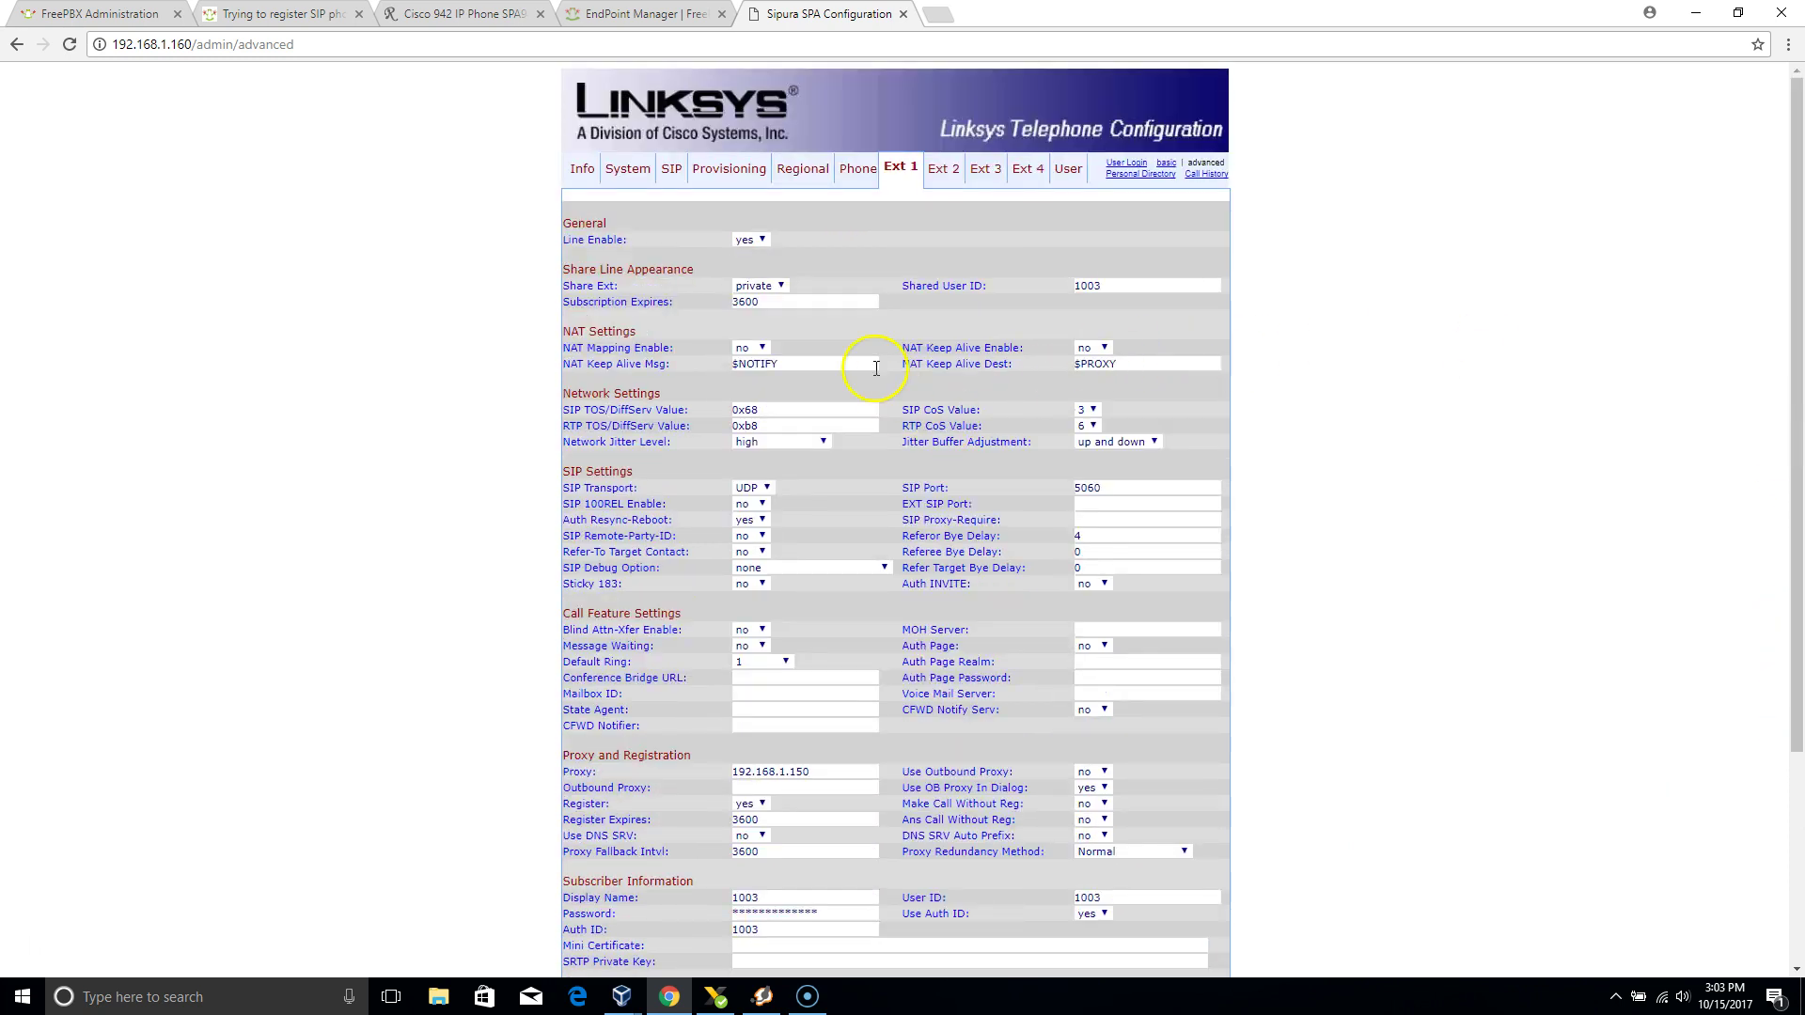
{"action": "left_click_drag", "start_coordinate": [1777, 488], "coordinate": [1767, 793]}
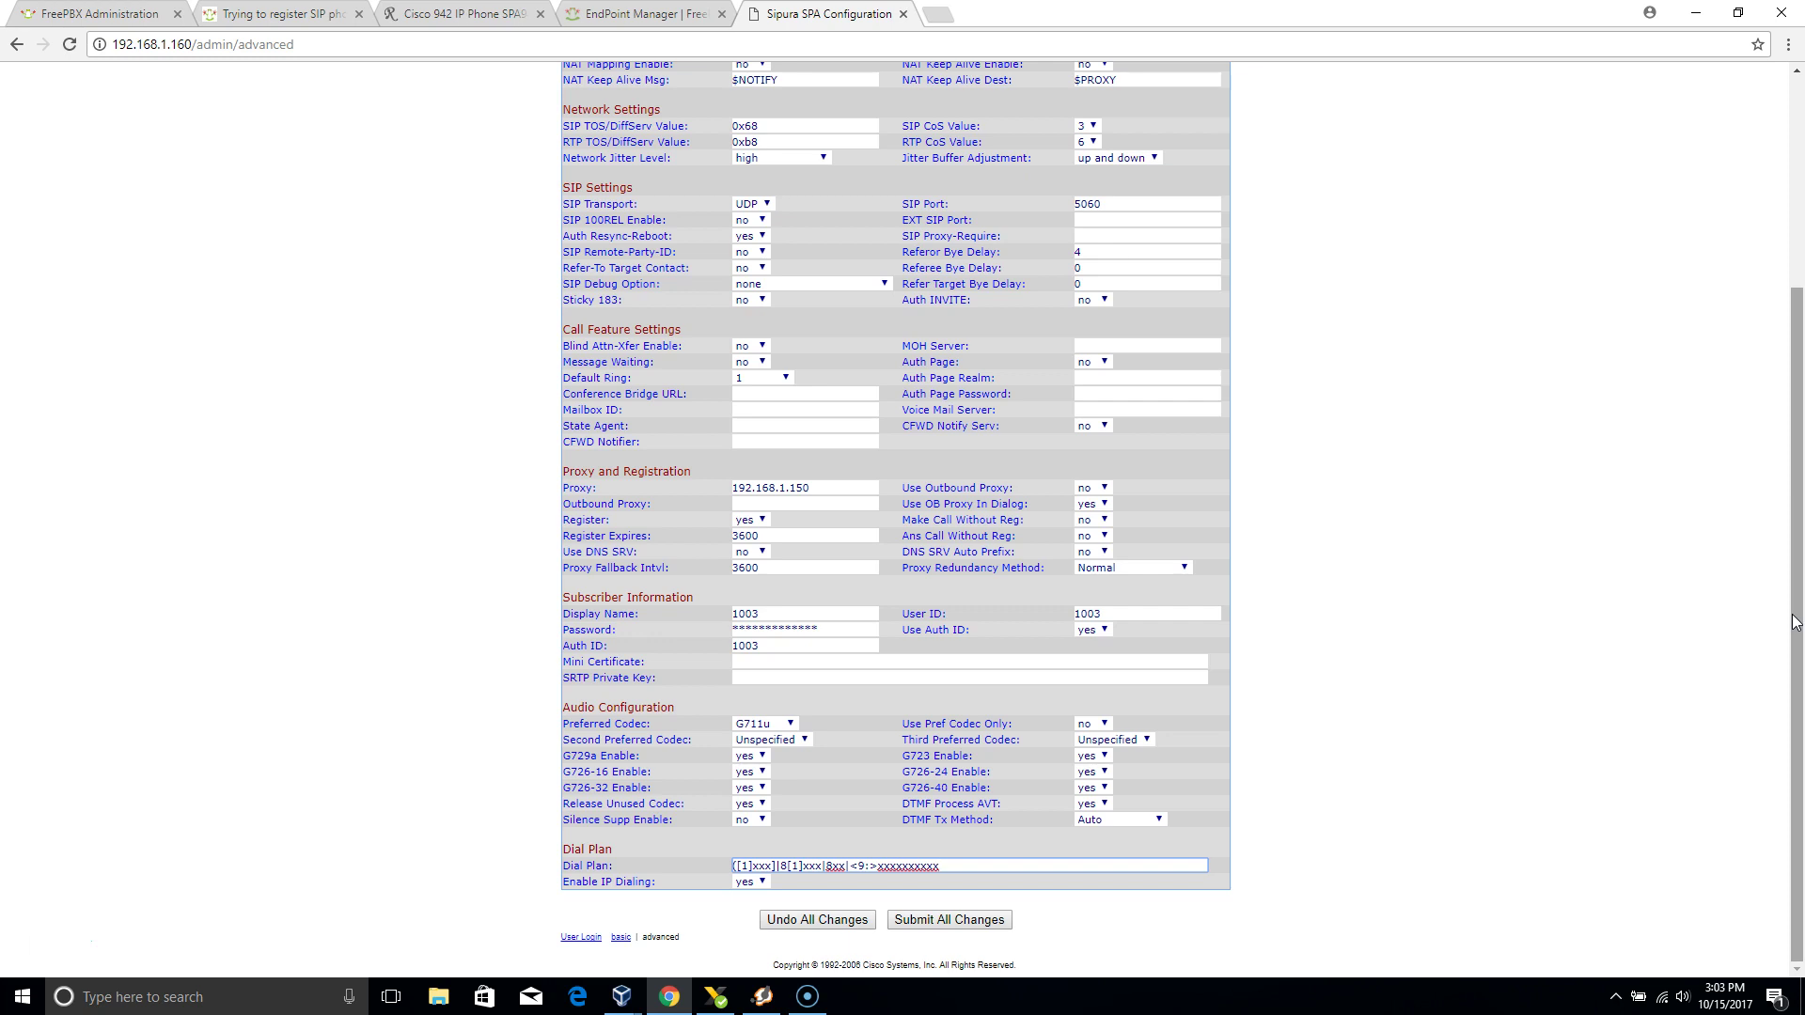
{"action": "left_click_drag", "start_coordinate": [1795, 621], "coordinate": [1786, 333]}
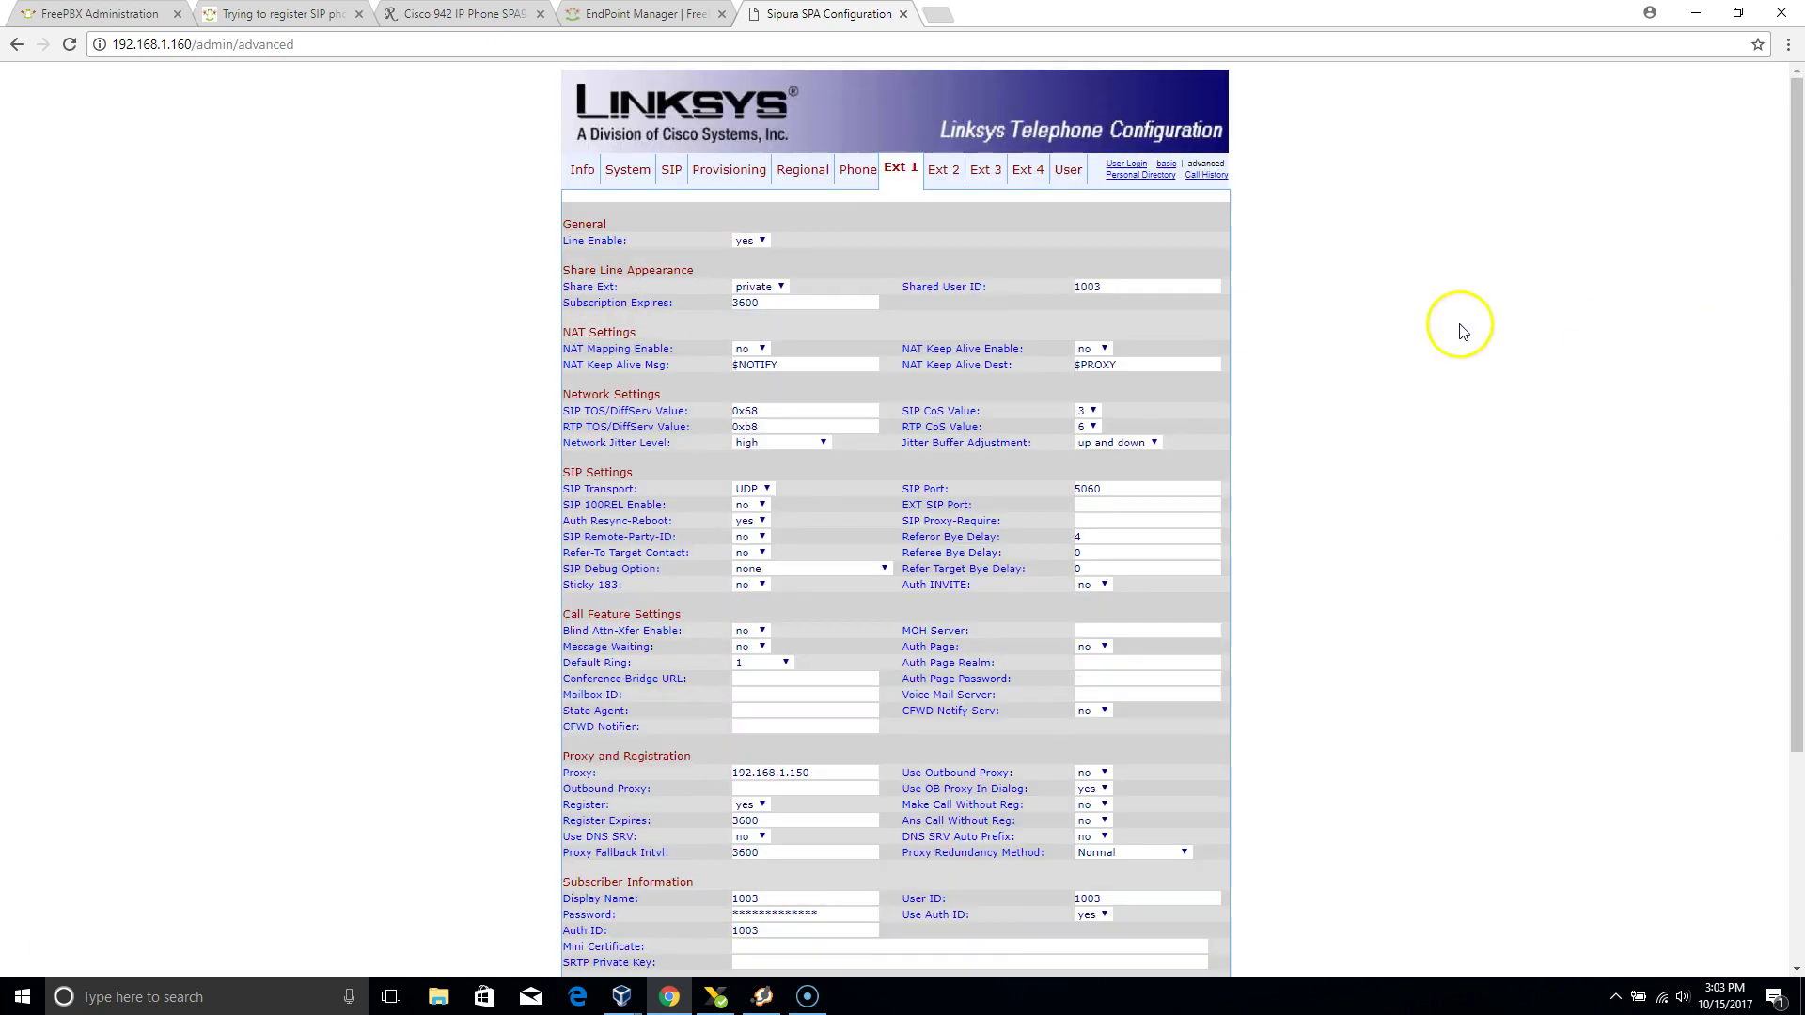
- View the phone's advanced line key settings and compare them with the phone pictured on the Cisco SPA942 product page
{"action": "left_click", "coordinate": [850, 175]}
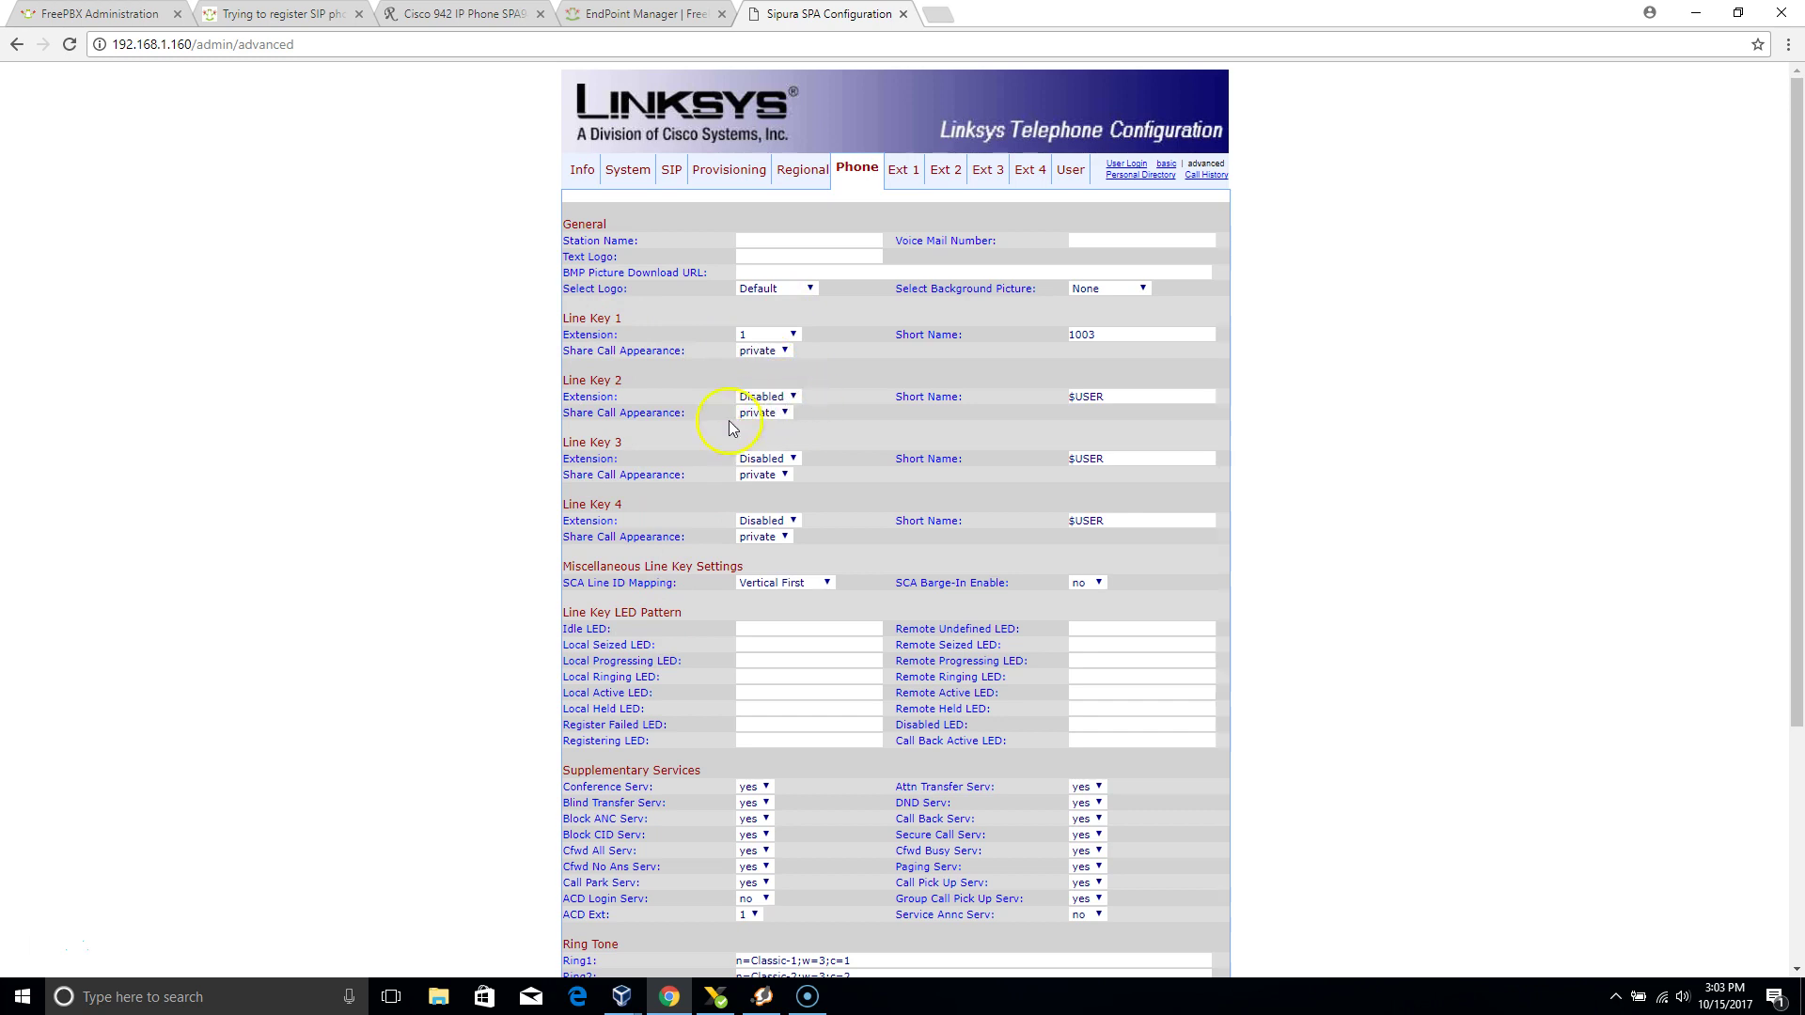
{"action": "left_click", "coordinate": [442, 14]}
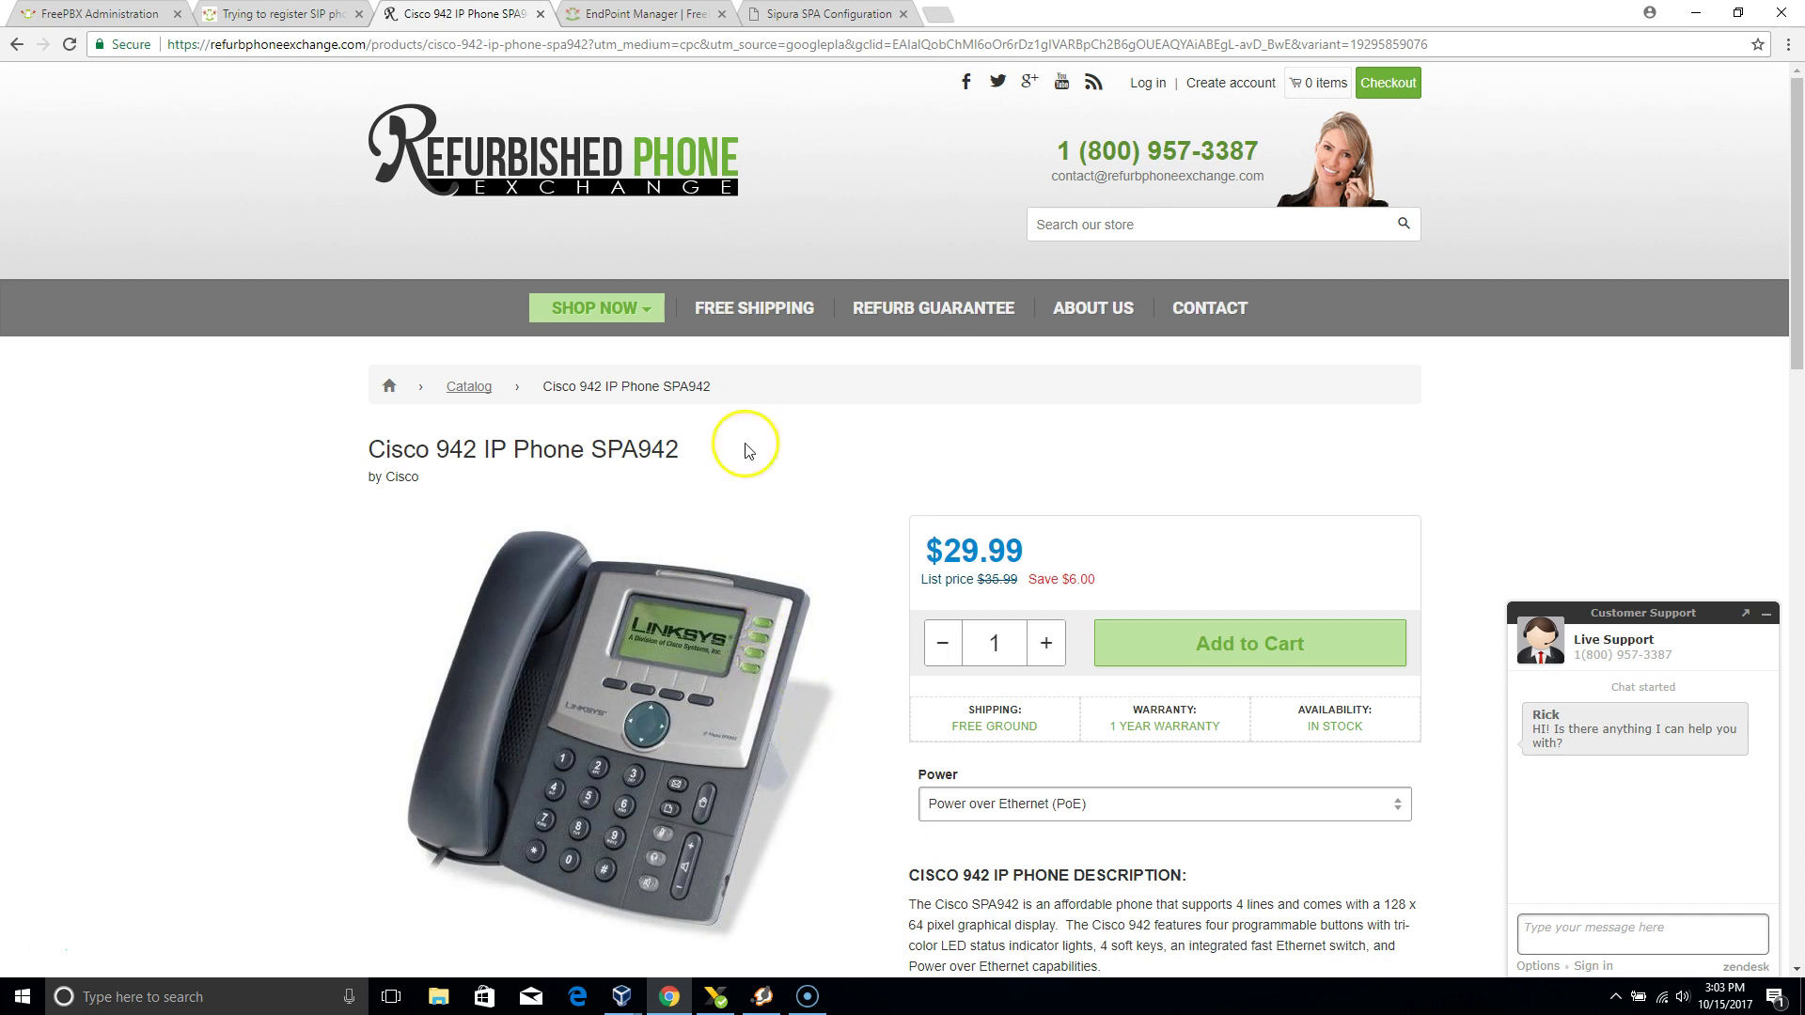
{"action": "left_click", "coordinate": [793, 18]}
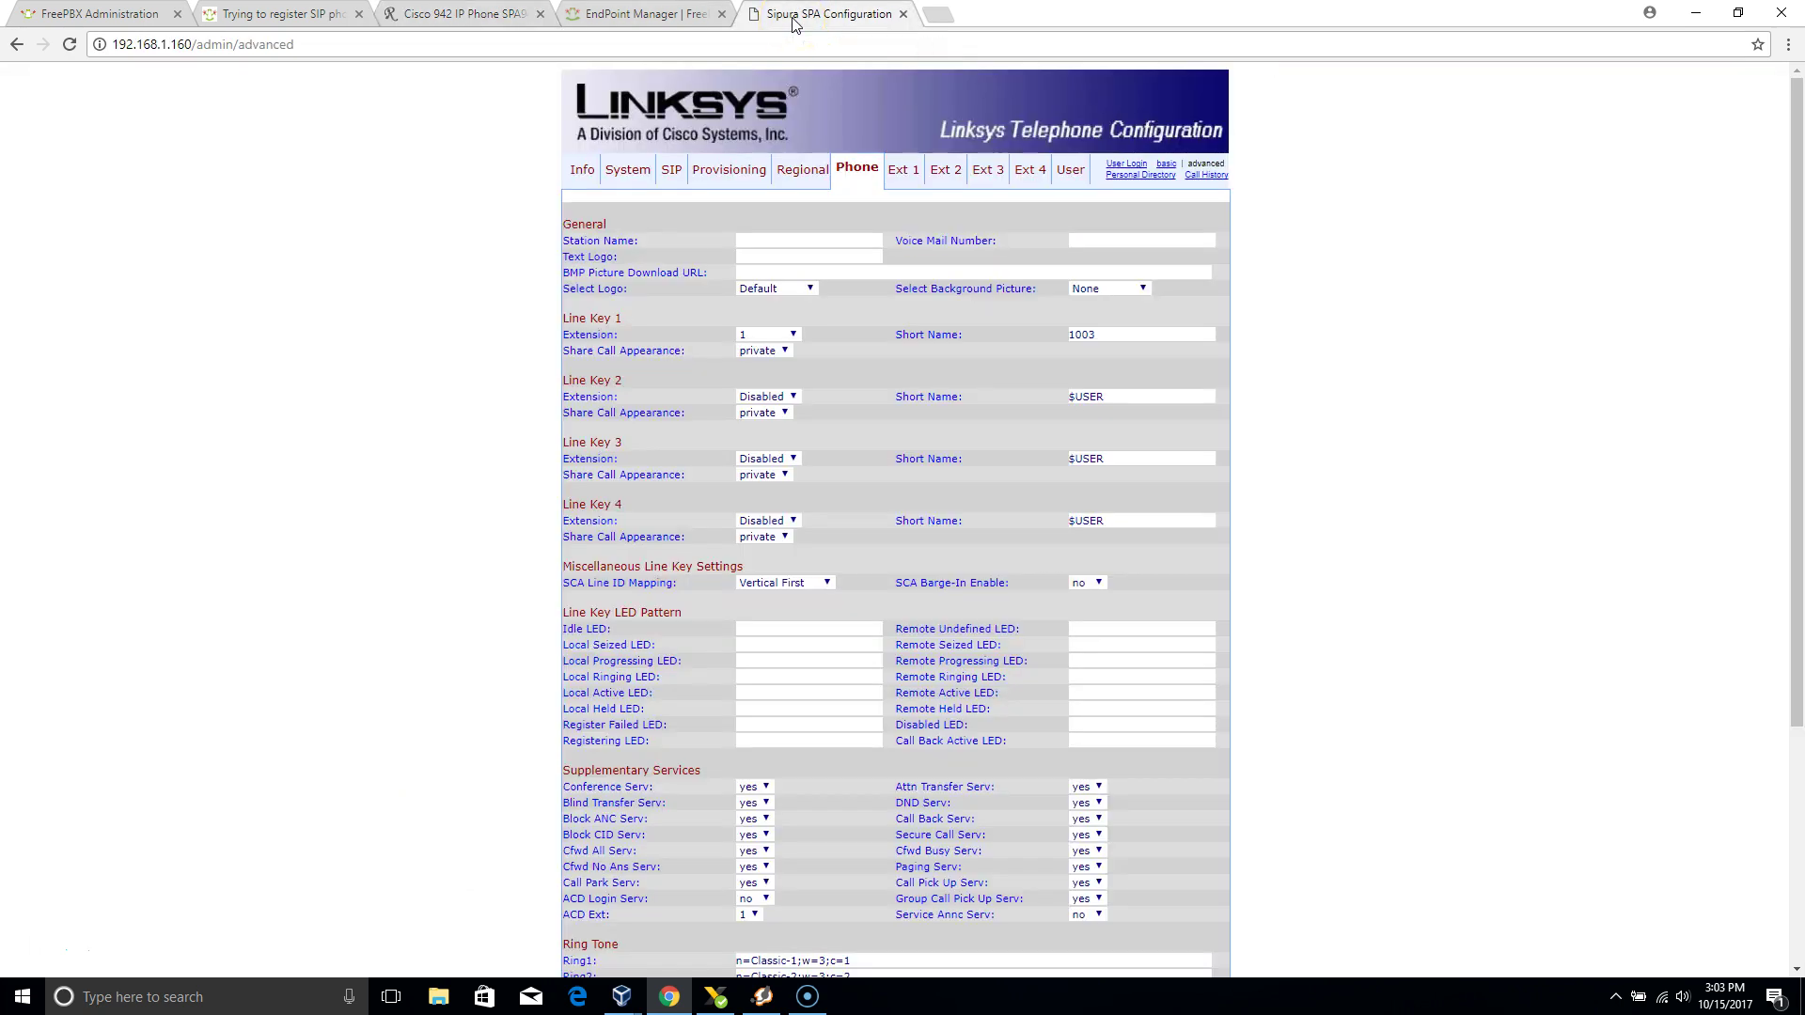
- Place a test call from the X-Lite softphone to extension 1003 and end it, and decline the incoming call from 1003
{"action": "left_click", "coordinate": [715, 997]}
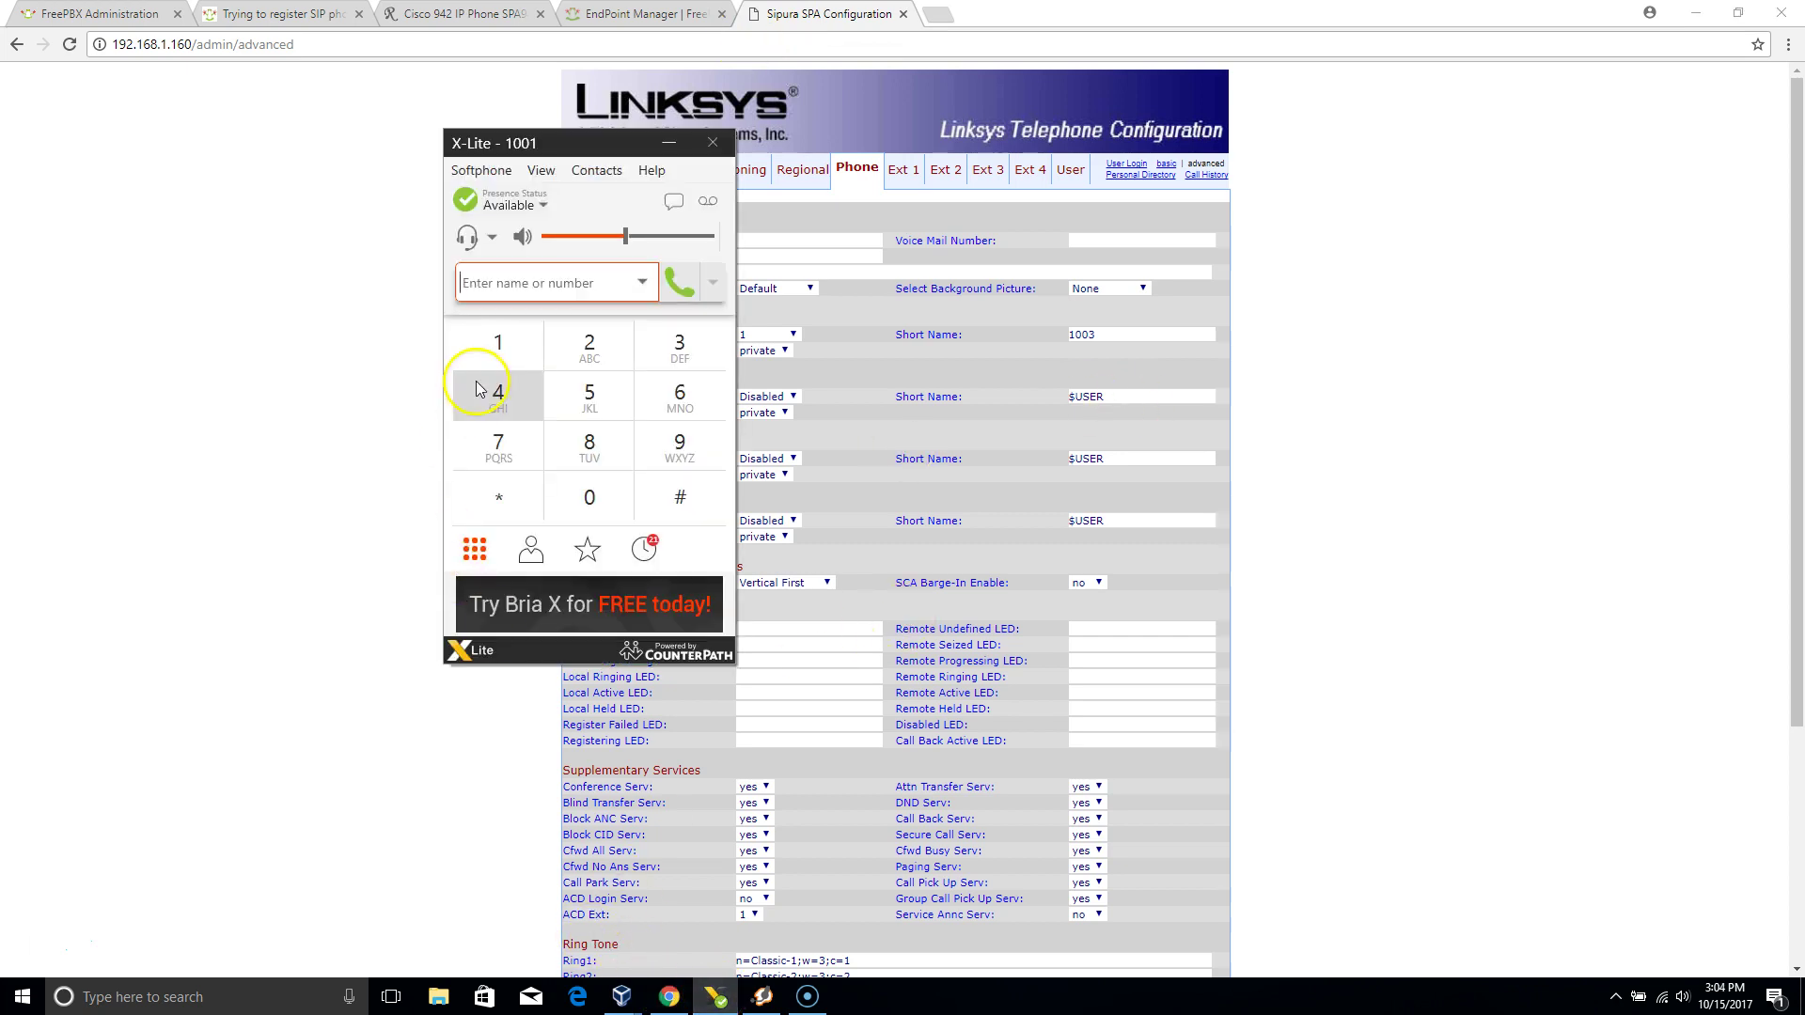
{"action": "left_click", "coordinate": [492, 350]}
{"action": "left_click", "coordinate": [590, 508]}
{"action": "left_click", "coordinate": [590, 507]}
{"action": "left_click", "coordinate": [688, 365]}
{"action": "left_click", "coordinate": [681, 277]}
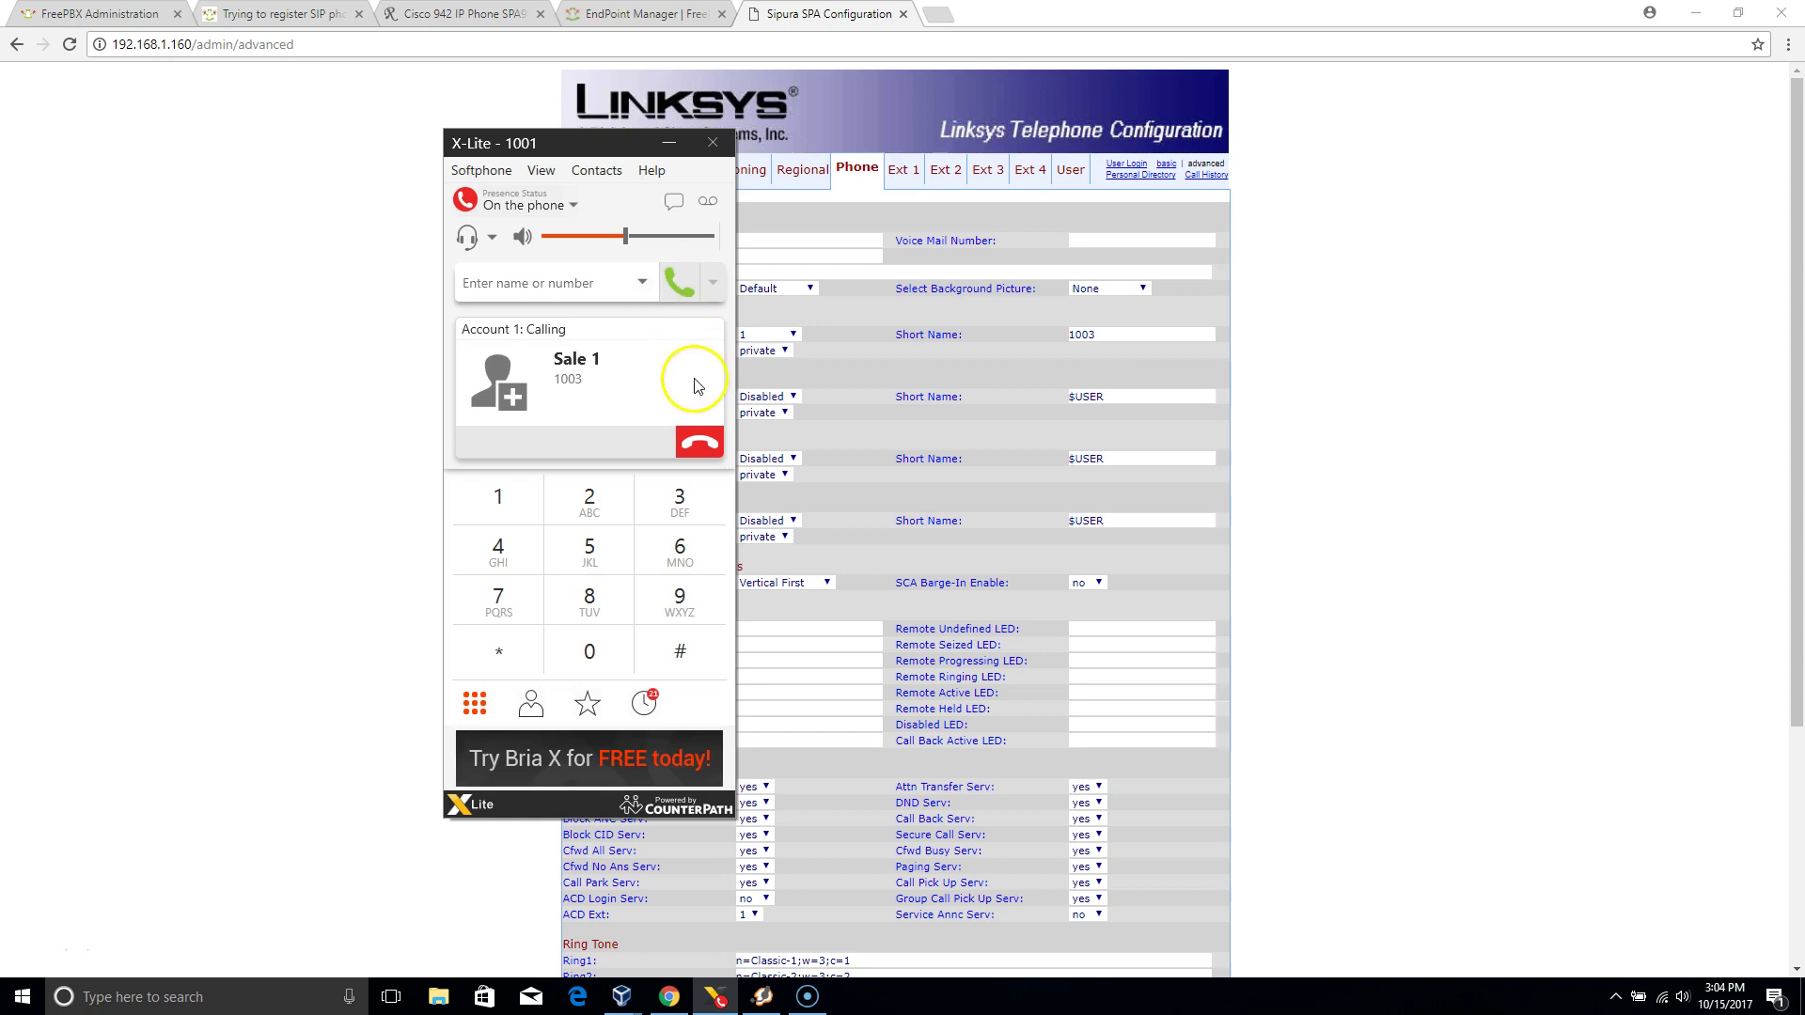
{"action": "left_click", "coordinate": [700, 442]}
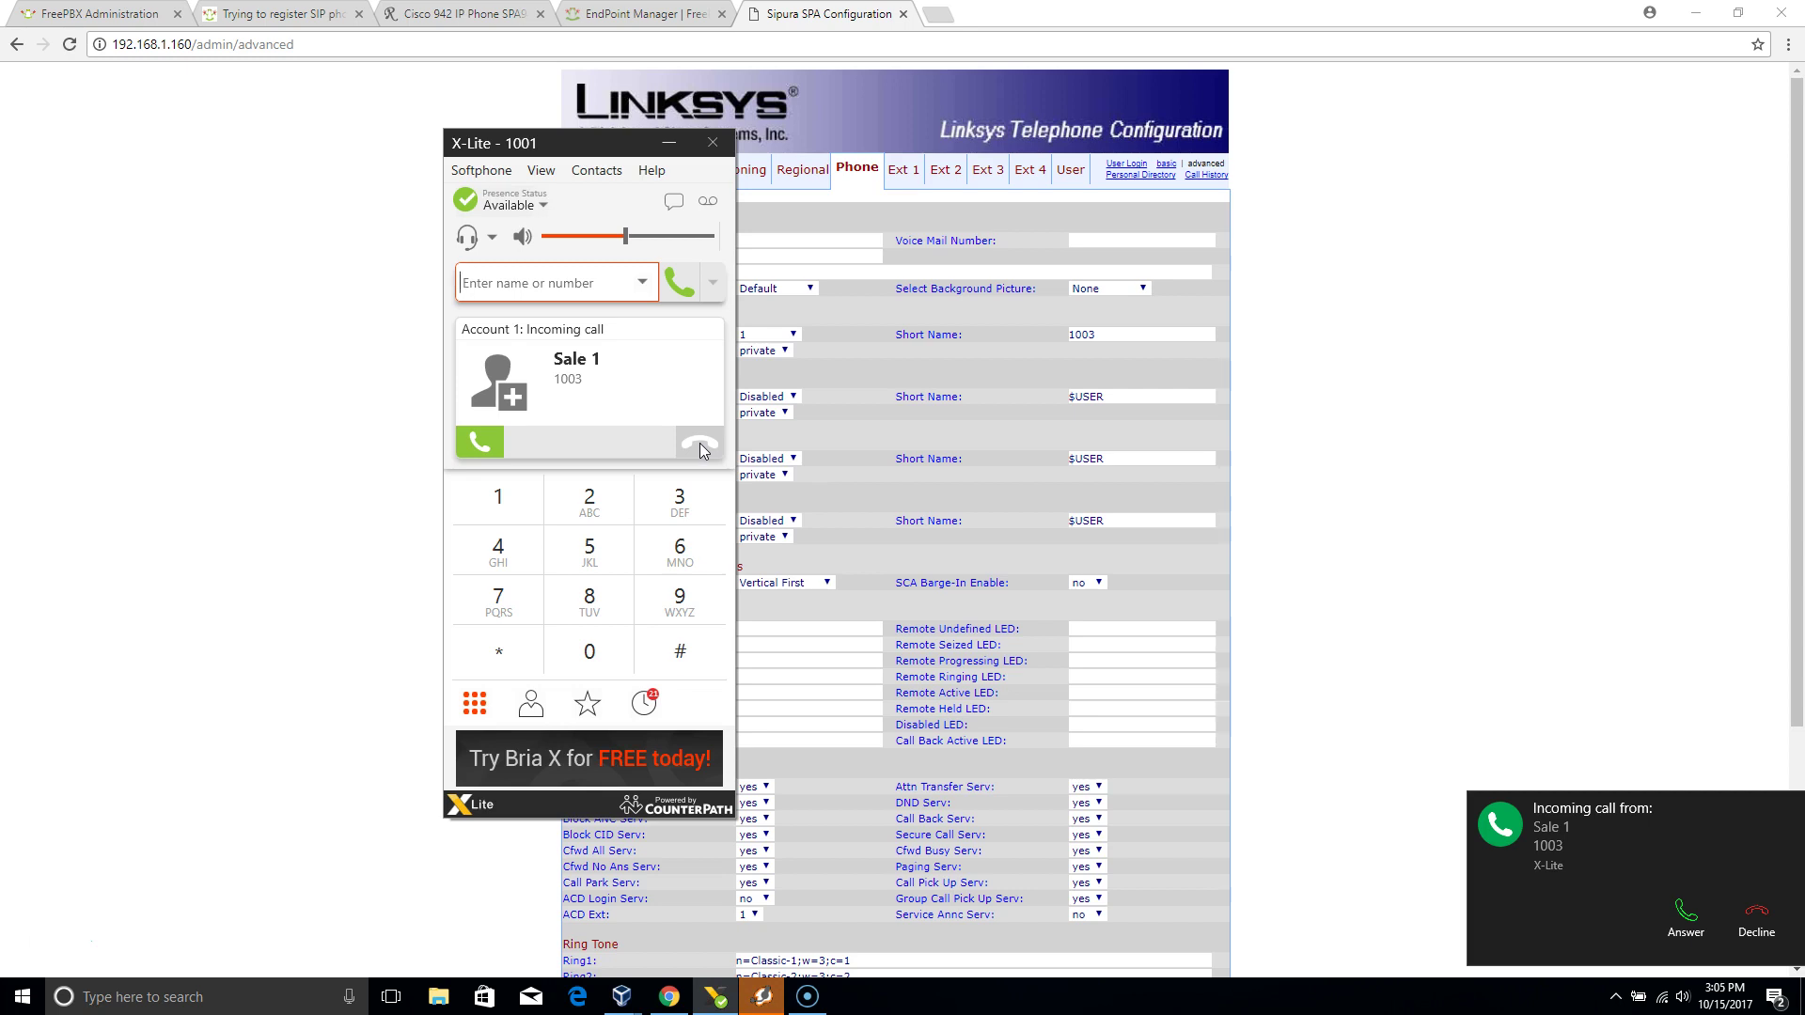
{"action": "left_click", "coordinate": [700, 444]}
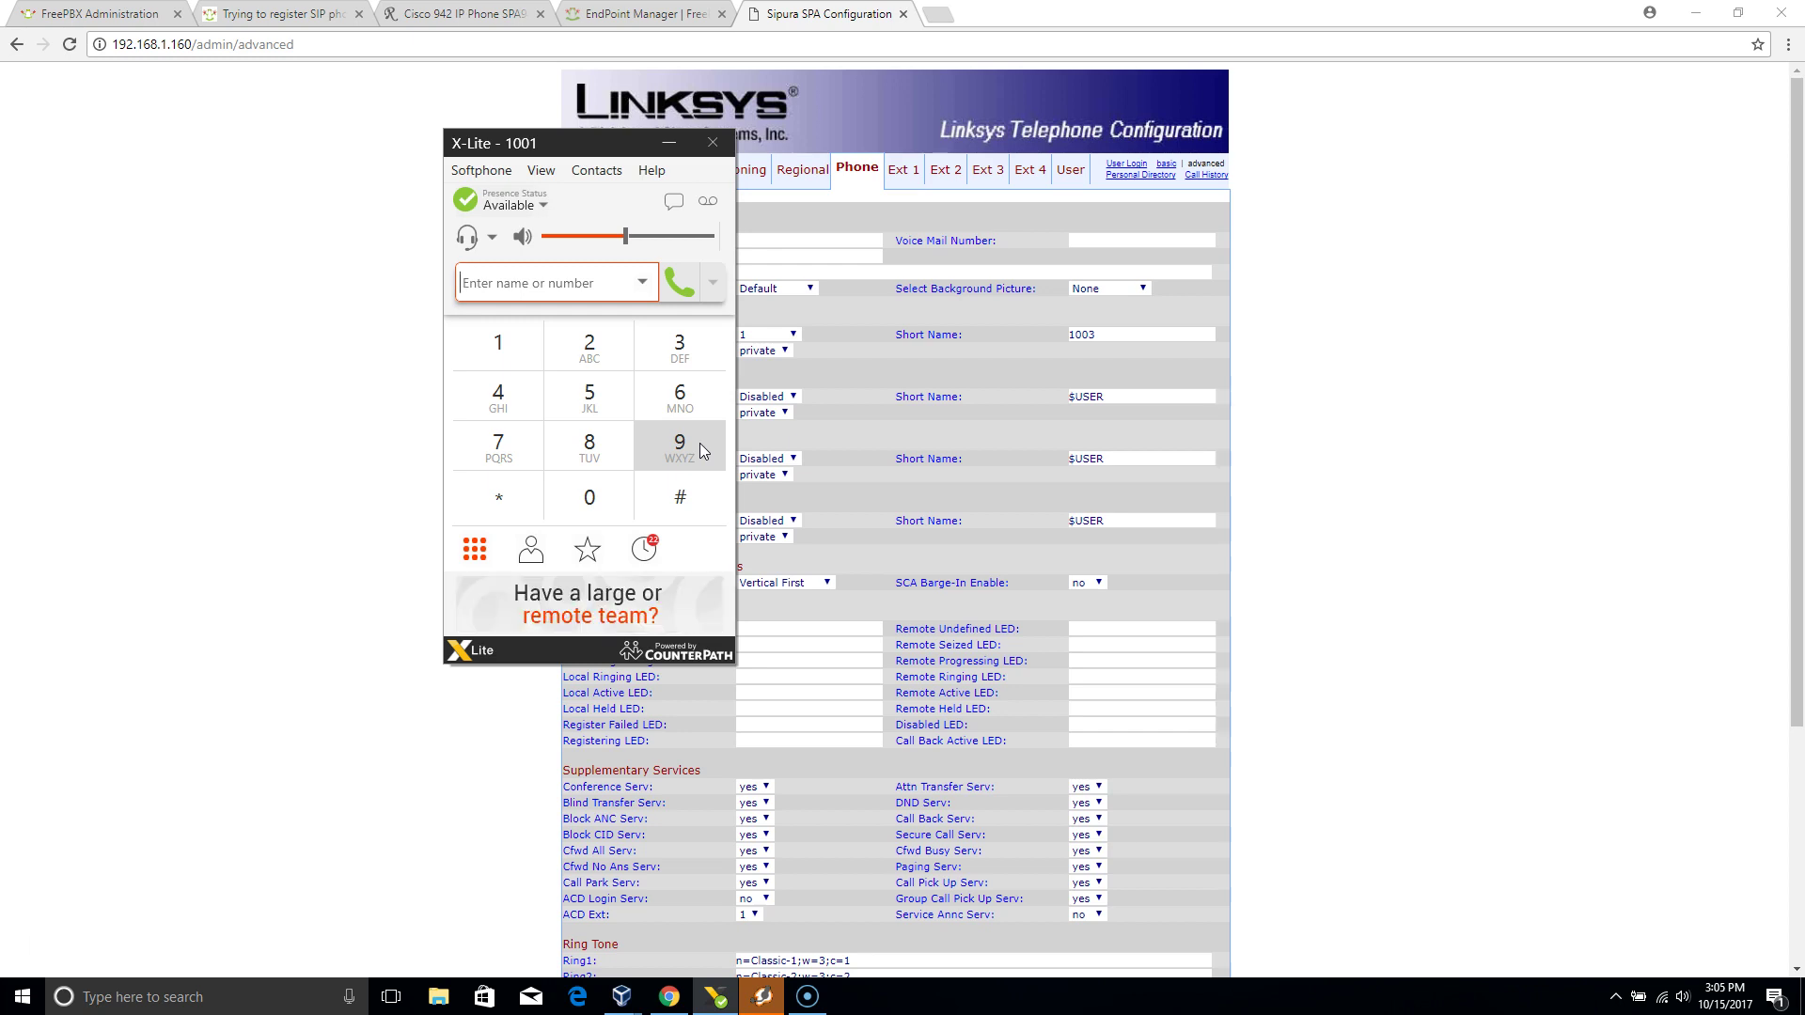
- Look at the Cisco SPA942 product page and the FreePBX EndPoint Manager page, and return to the phone's configuration page
{"action": "left_click", "coordinate": [504, 107]}
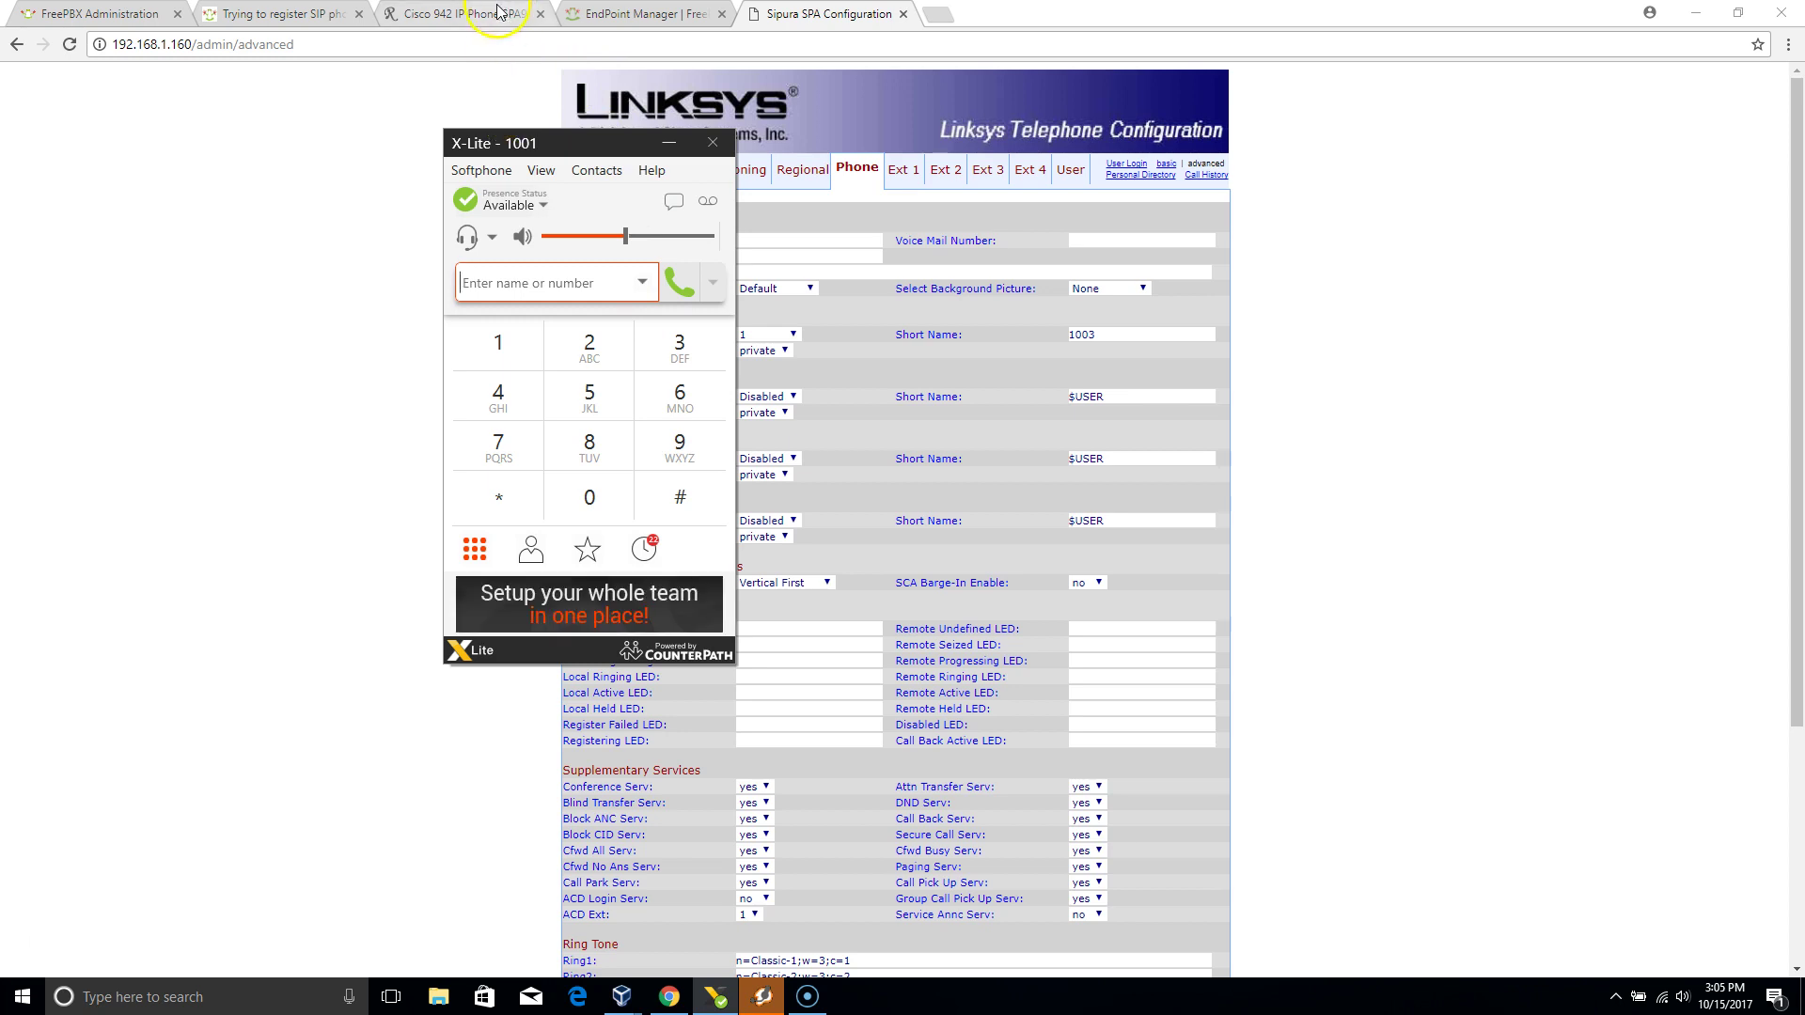
{"action": "left_click", "coordinate": [471, 21]}
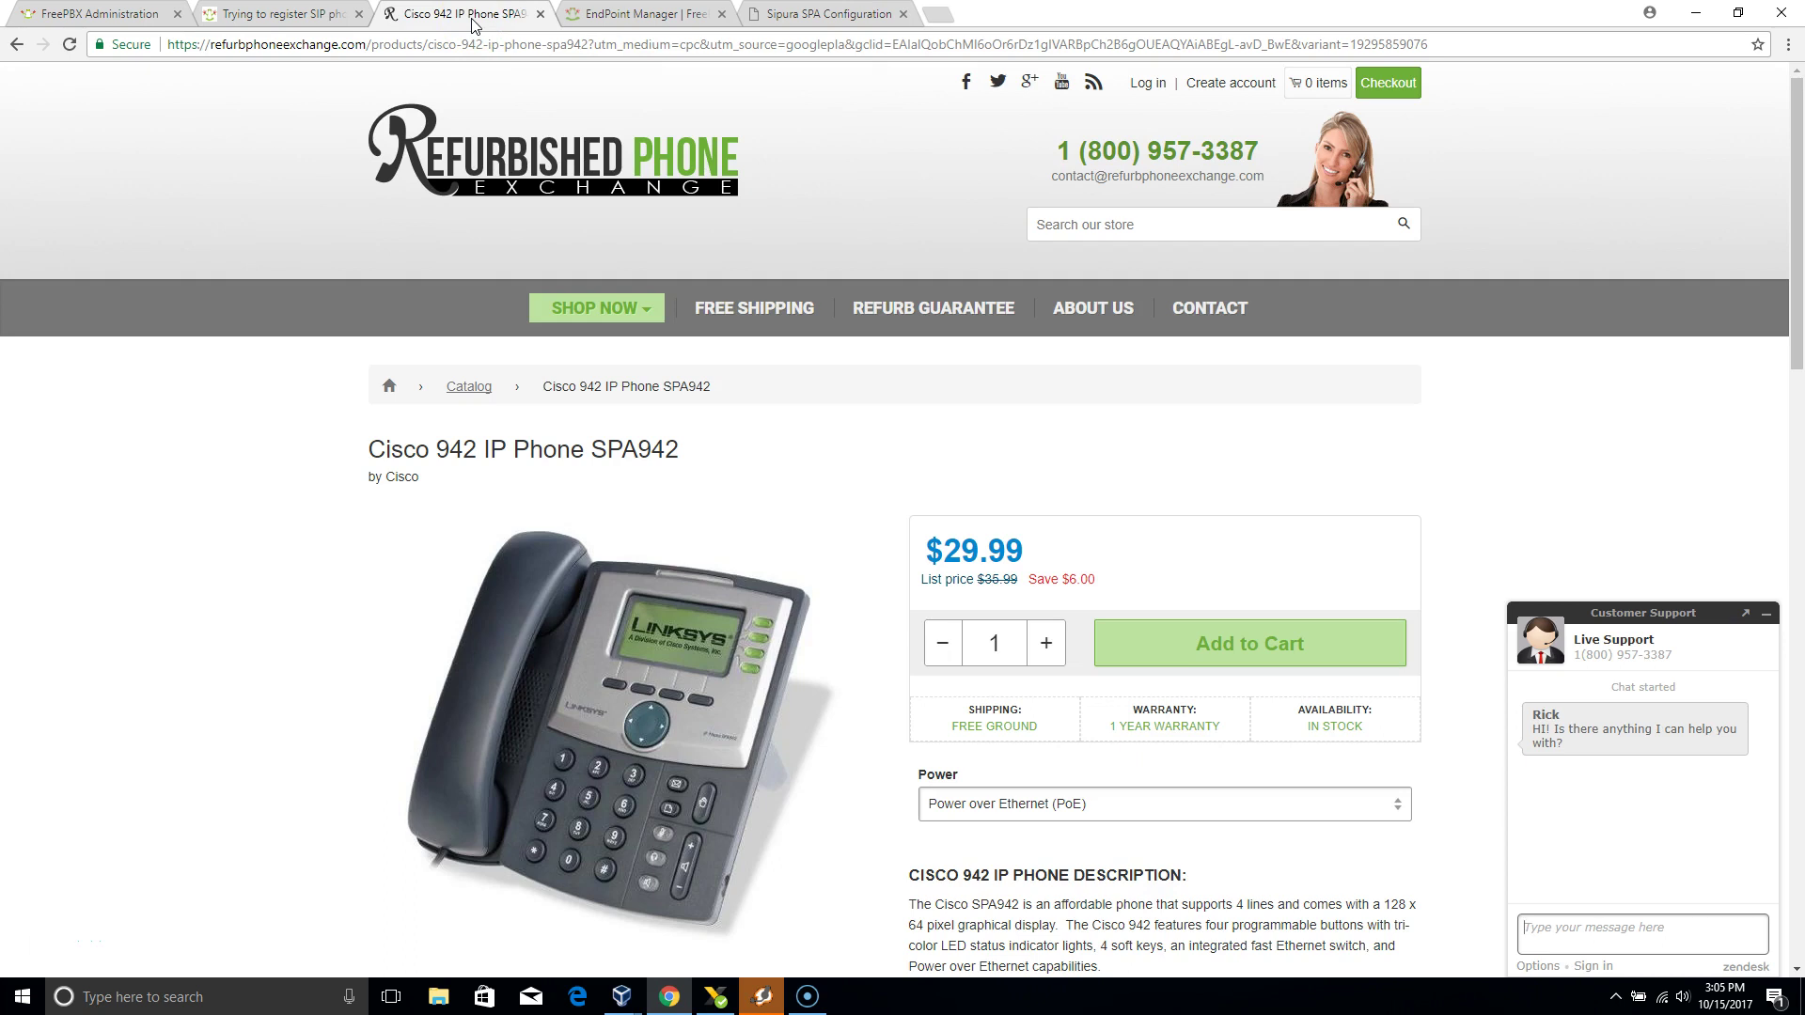
{"action": "left_click", "coordinate": [637, 17]}
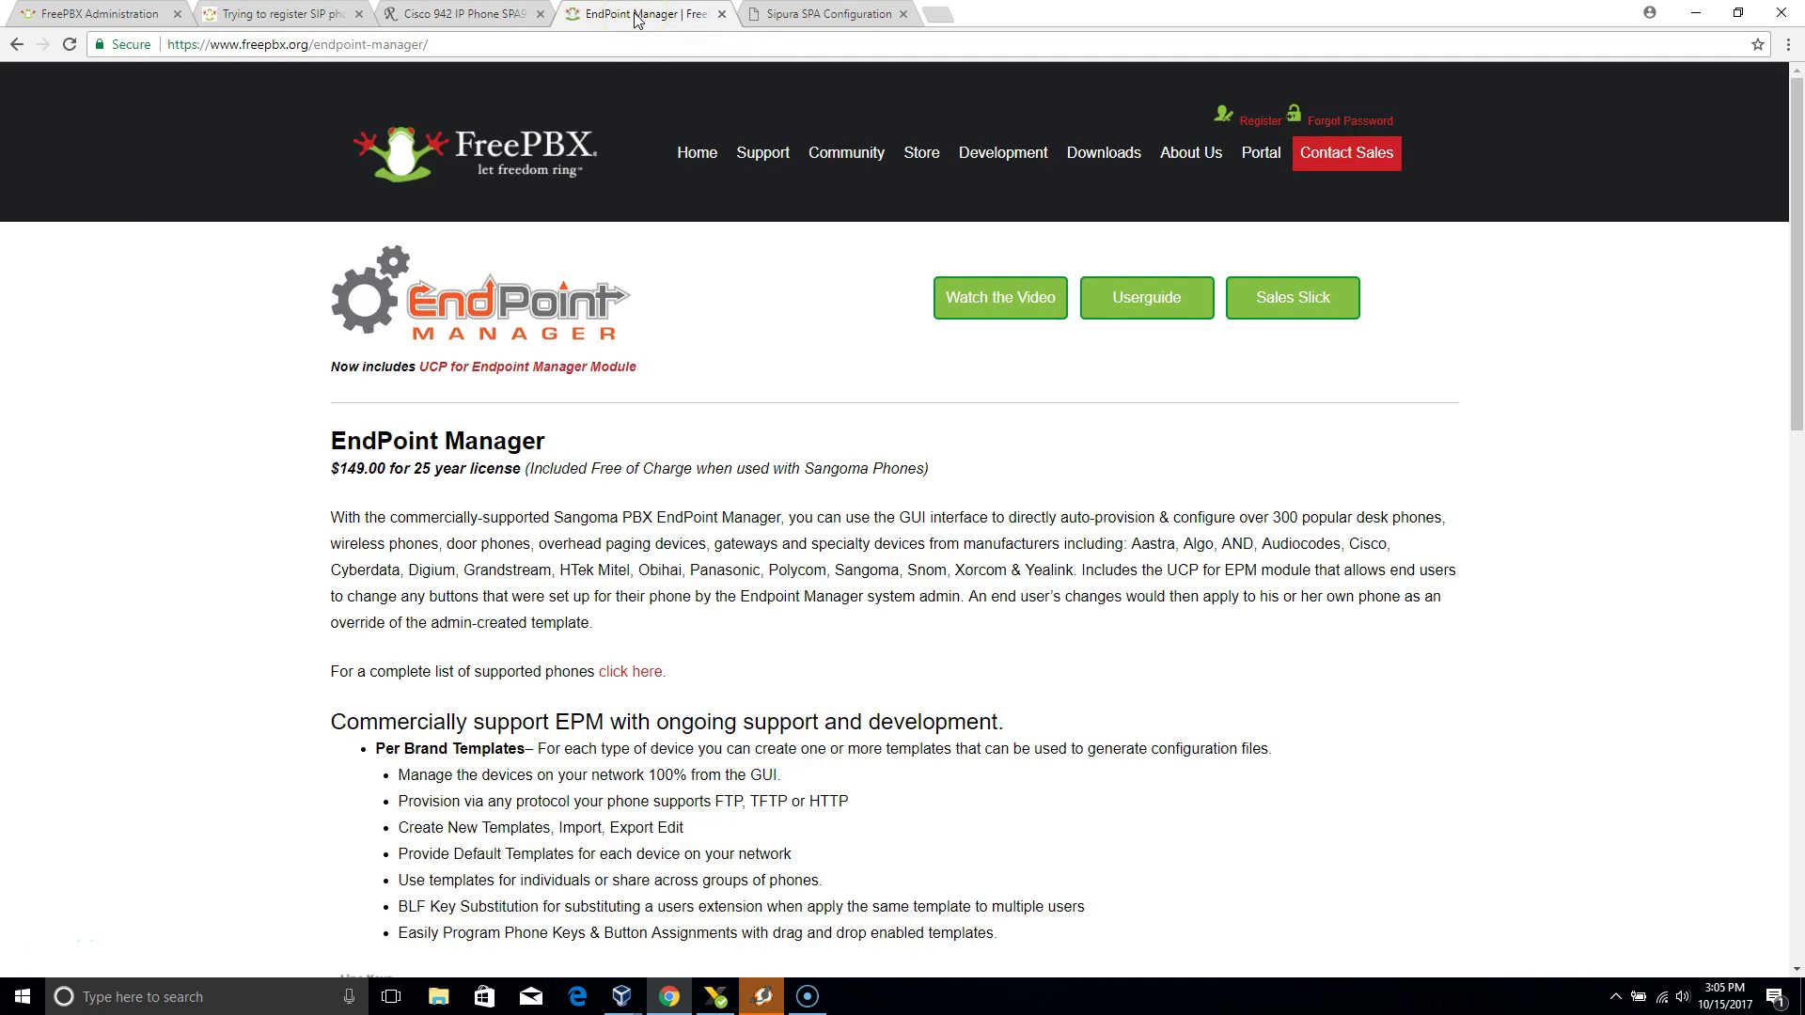
{"action": "left_click", "coordinate": [814, 15]}
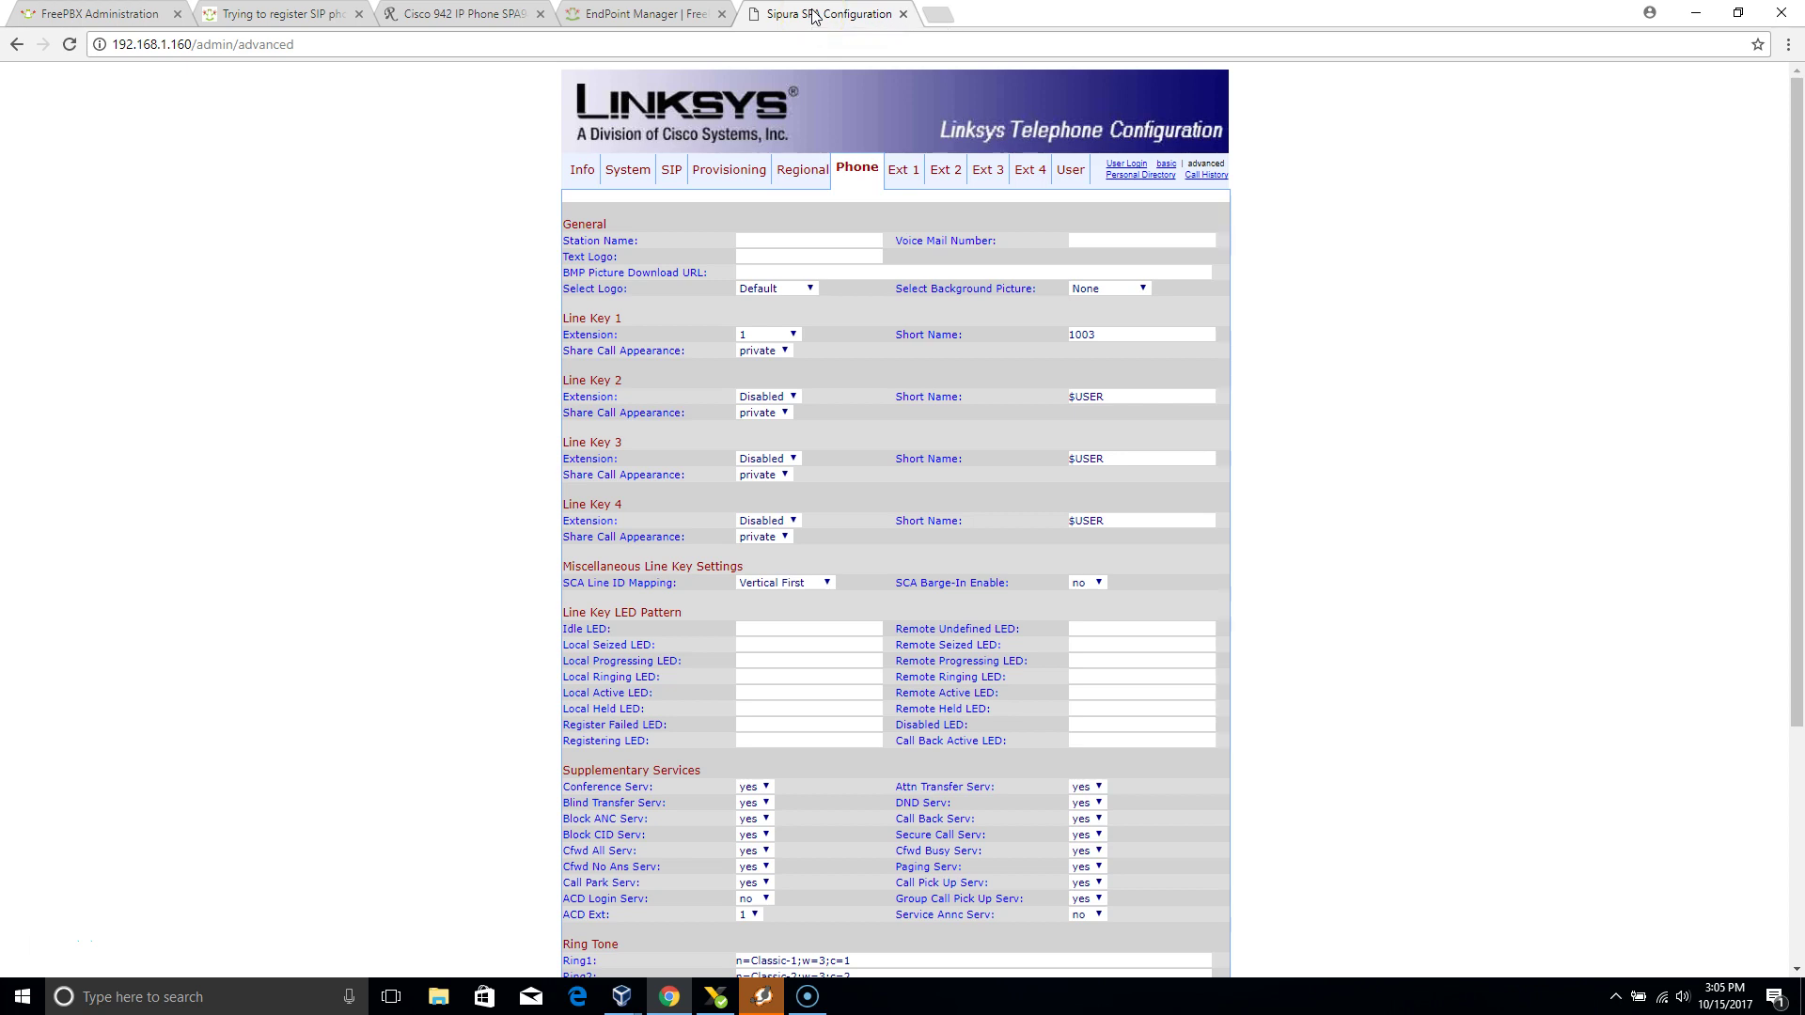